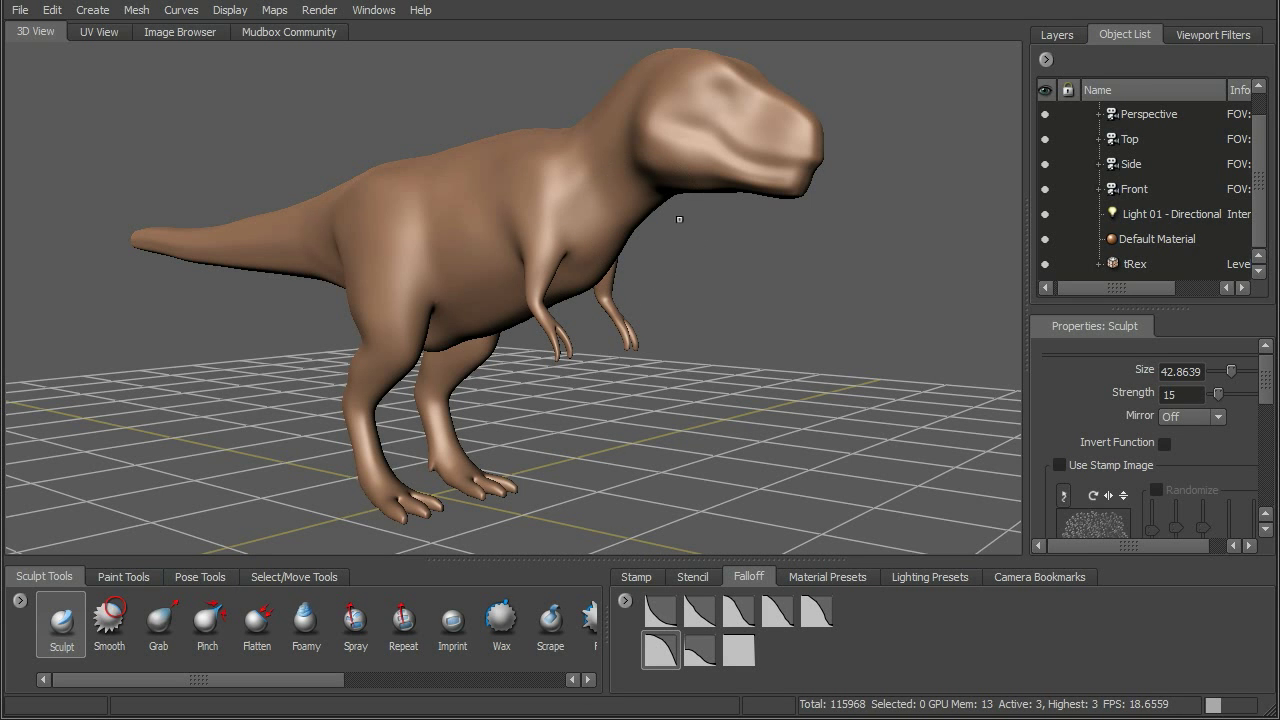
Examine the T-Rex model's body, legs and head from several angles.
mouse_move(100, 688)
left_mouse_down()
mouse_move(296, 688)
mouse_move(105, 688)
left_mouse_up()
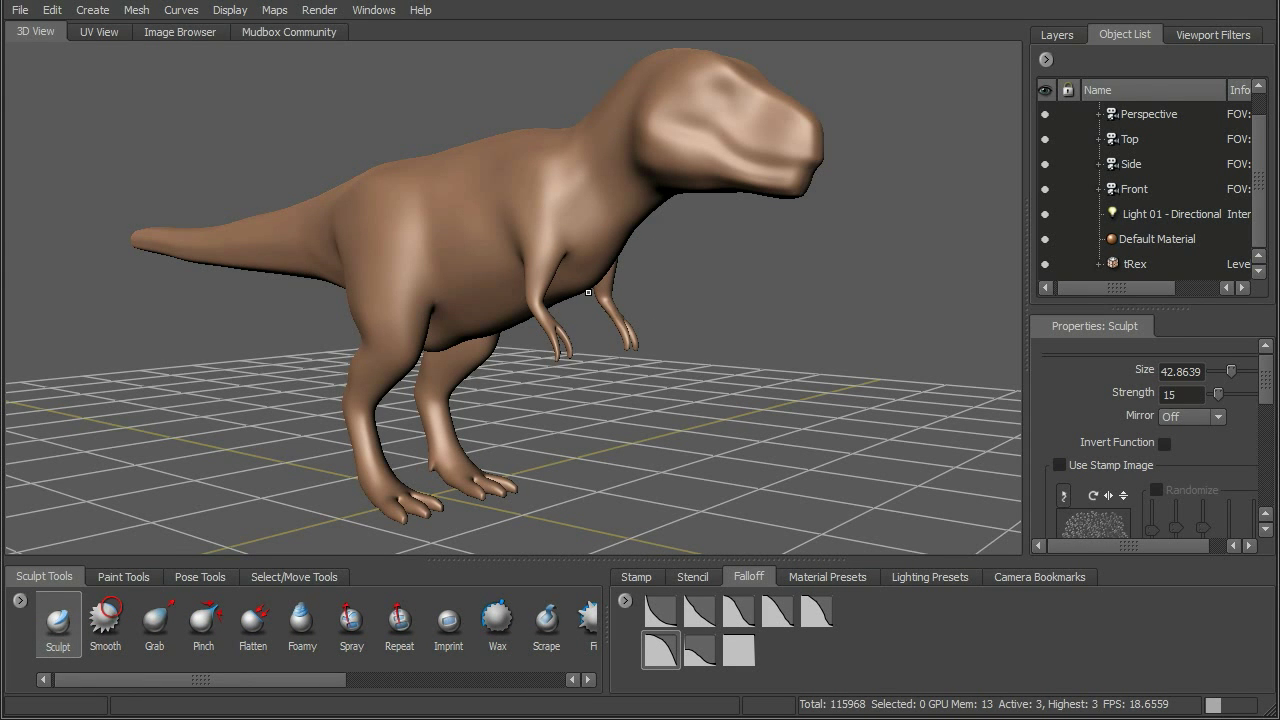
middle_click_drag(643, 274, 645, 308, "alt")
right_click_drag(645, 308, 714, 302, "alt")
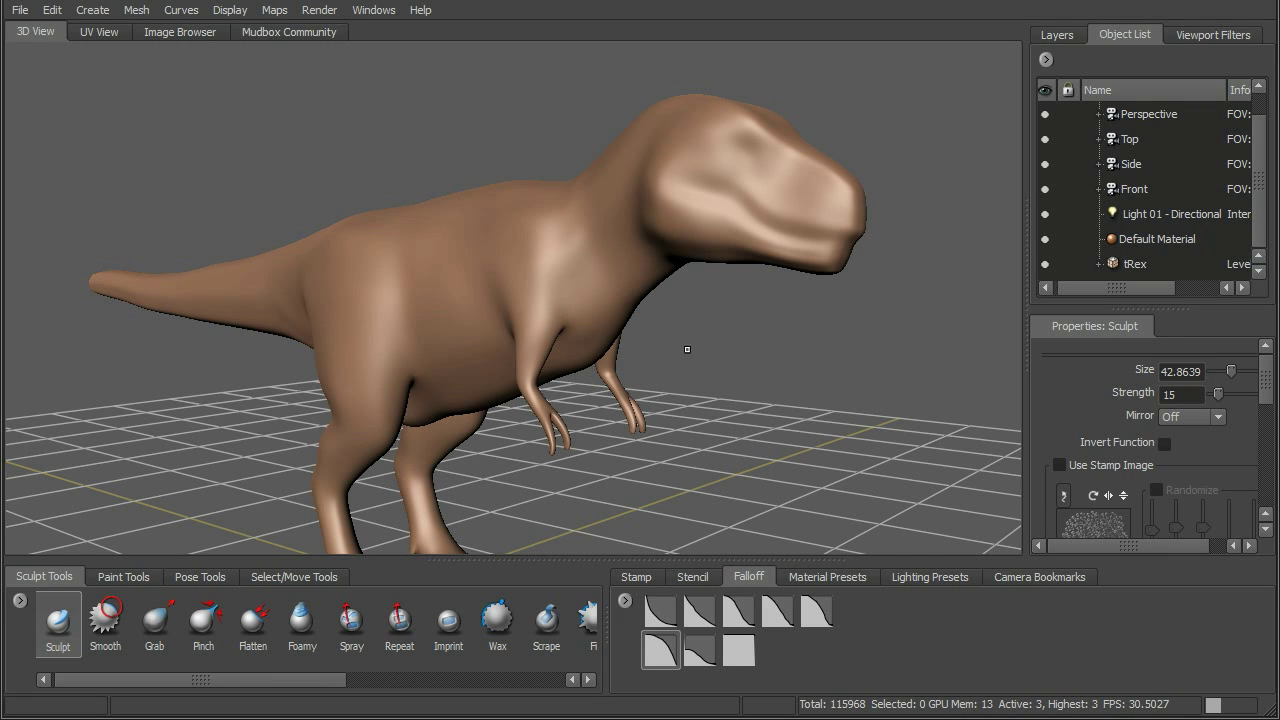
left_click_drag(696, 356, 721, 354, "alt")
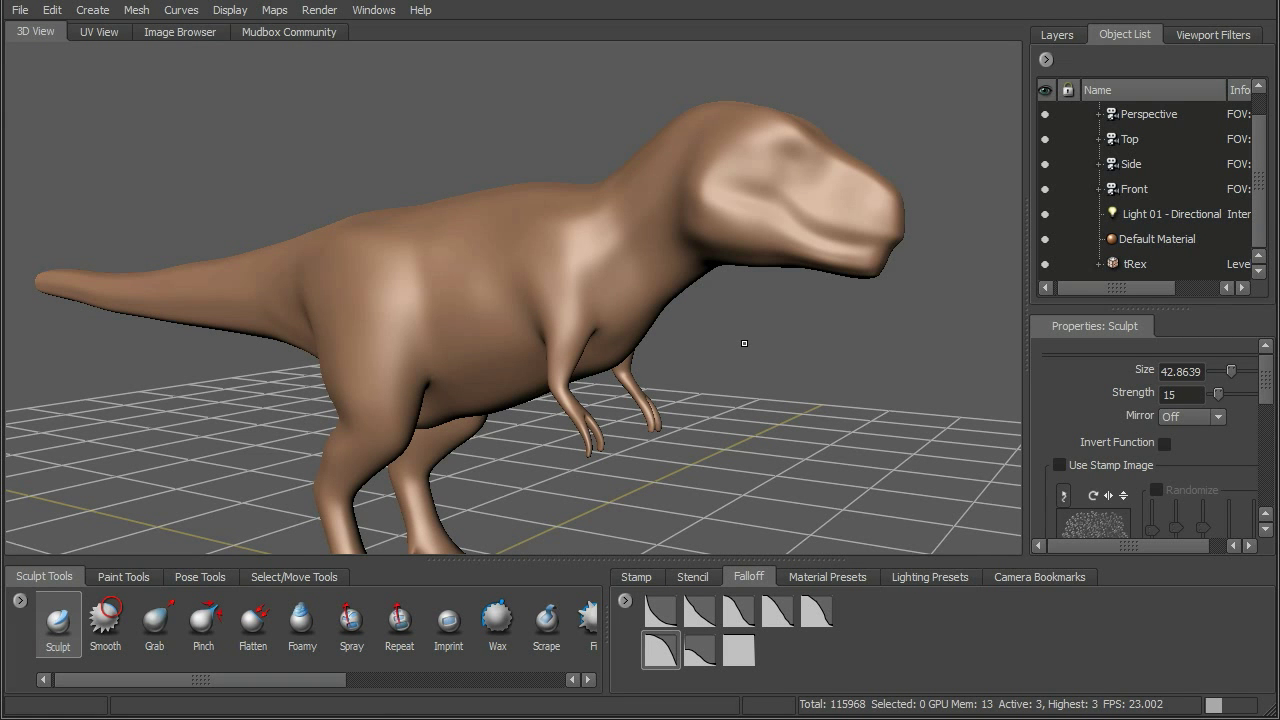
left_click_drag(134, 468, 84, 500, "alt")
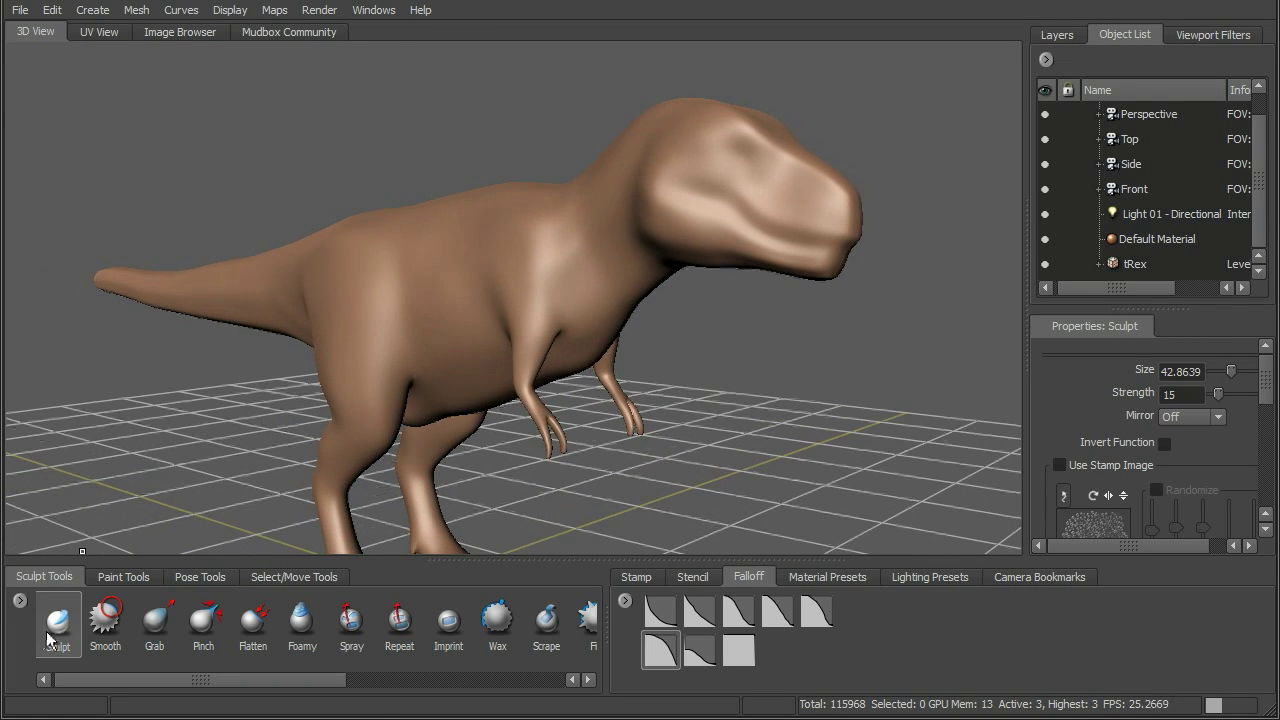
mouse_move(640, 370)
left_mouse_down("alt")
mouse_move(672, 338)
mouse_move(688, 384)
mouse_move(698, 327)
left_mouse_up("alt")
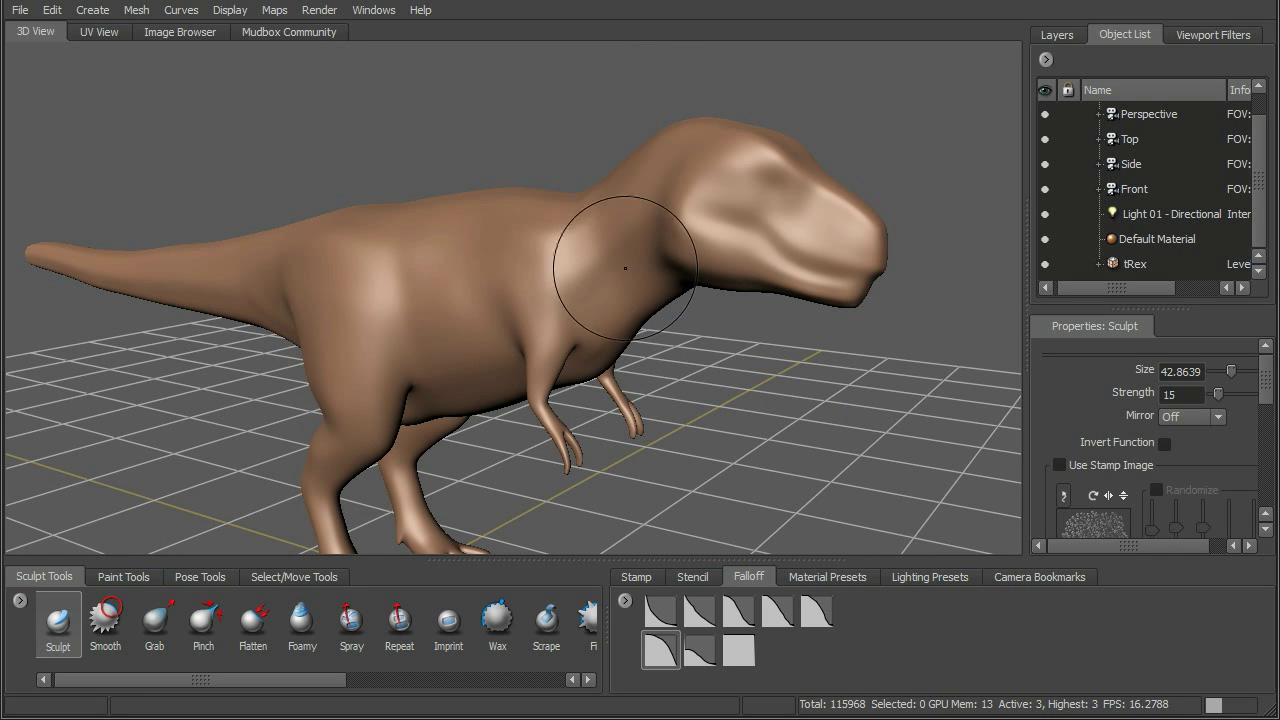
left_click_drag(725, 329, 754, 341, "alt")
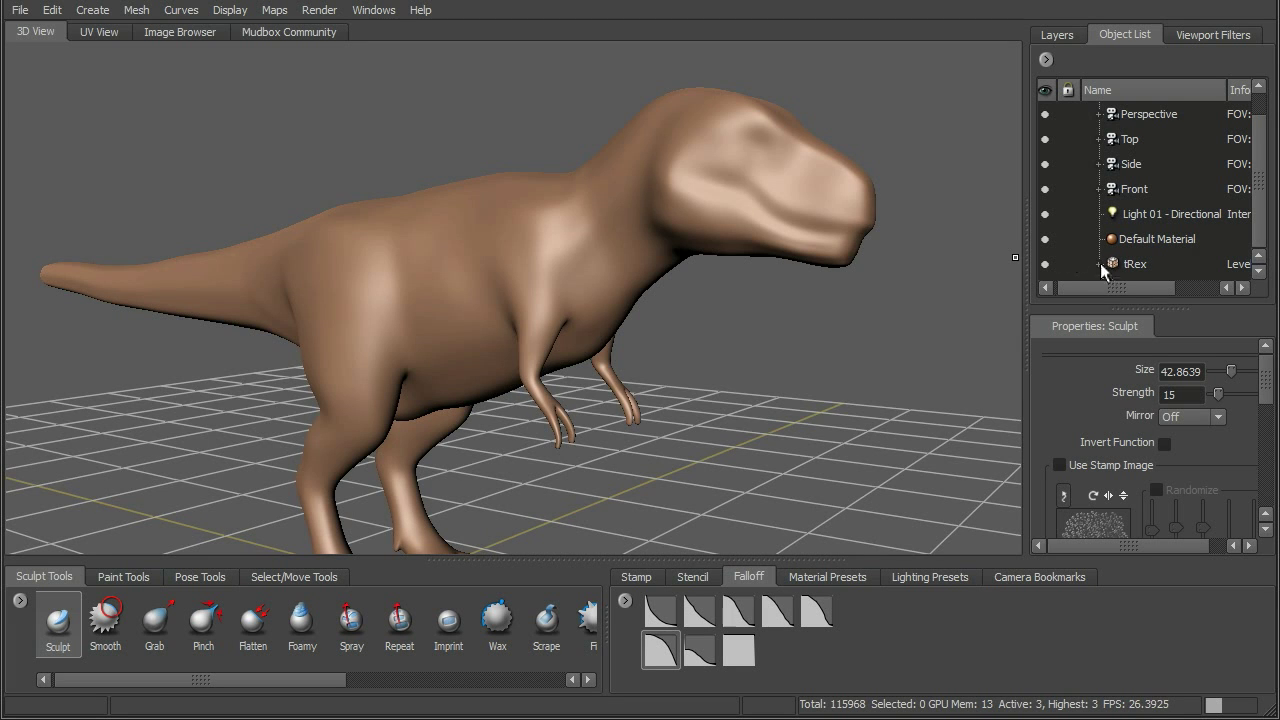
left_click_drag(698, 347, 771, 367, "alt")
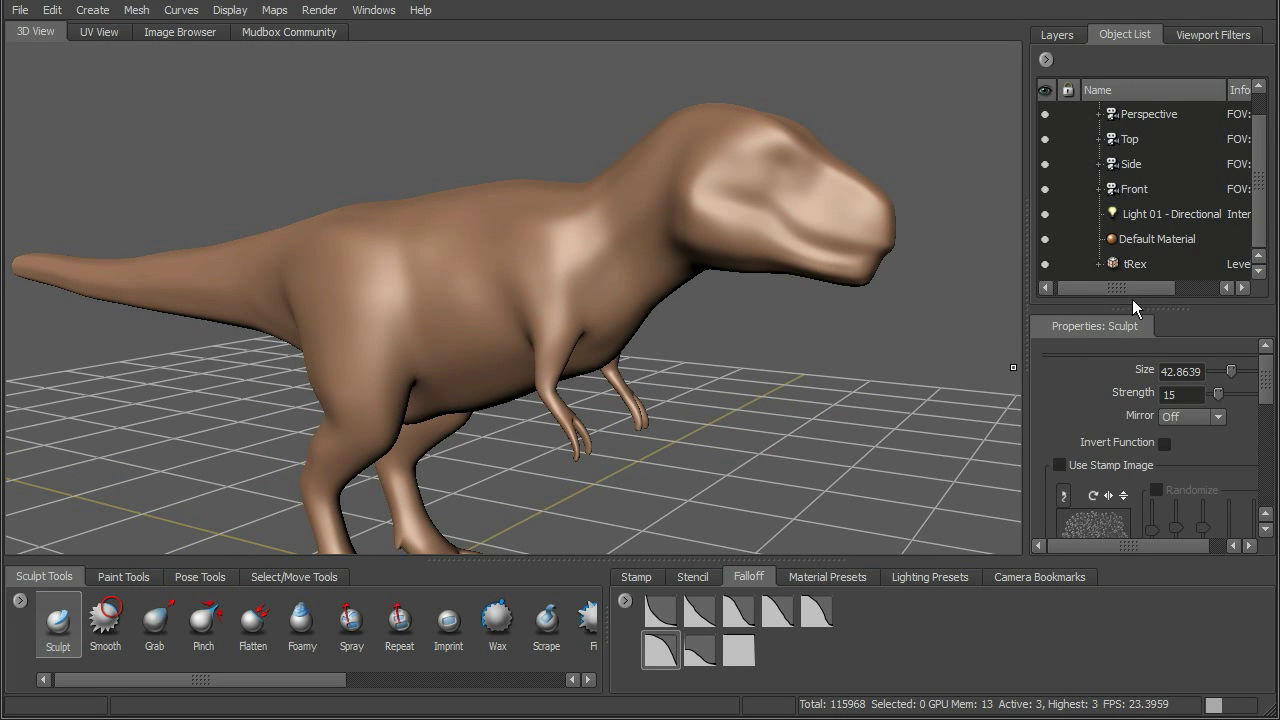
Enlarge the Sculpt properties area to expose more brush settings below the stamp image options.
left_click_drag(1123, 303, 1123, 240)
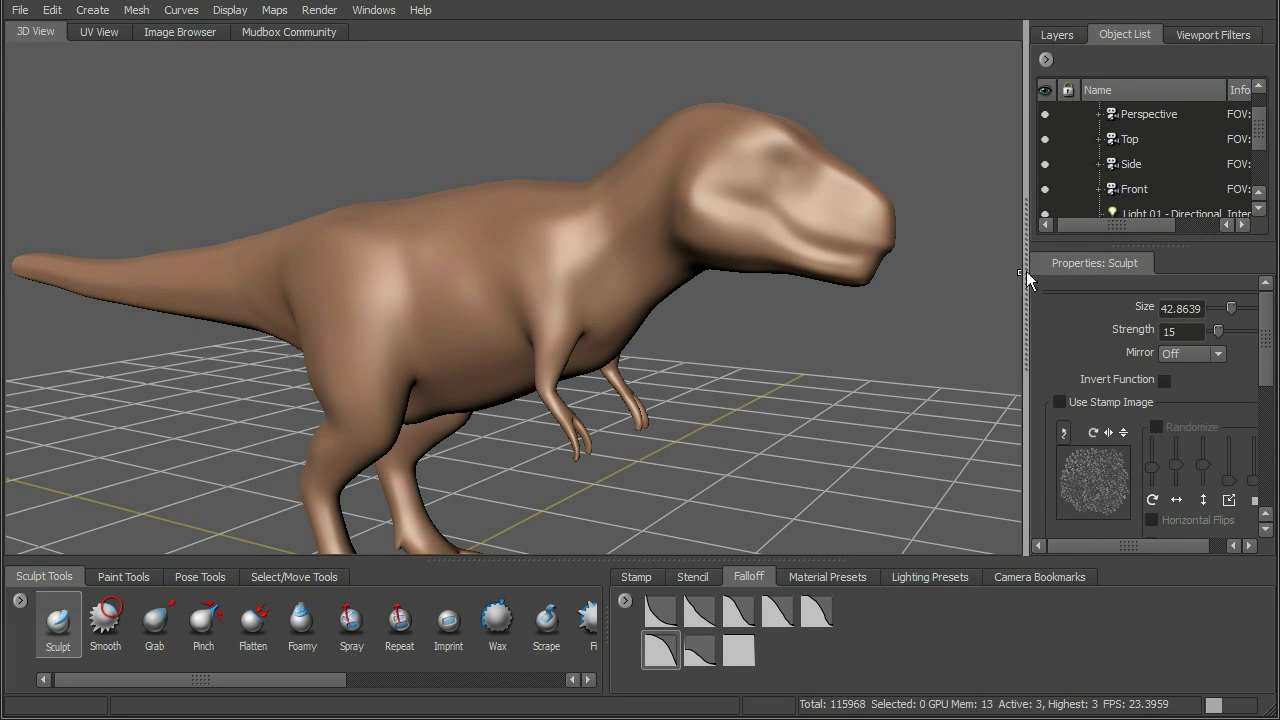
left_click_drag(1106, 547, 1121, 547)
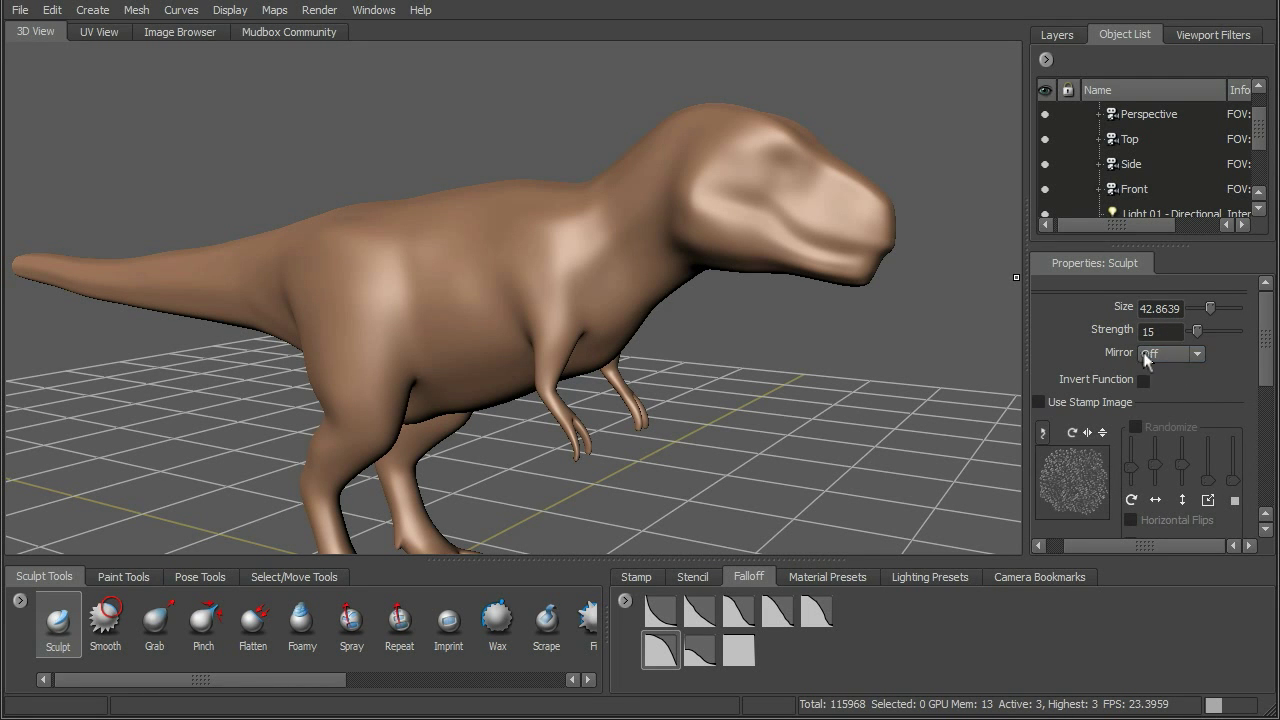
mouse_move(1267, 345)
left_mouse_down()
mouse_move(1265, 488)
mouse_move(1270, 350)
left_mouse_up()
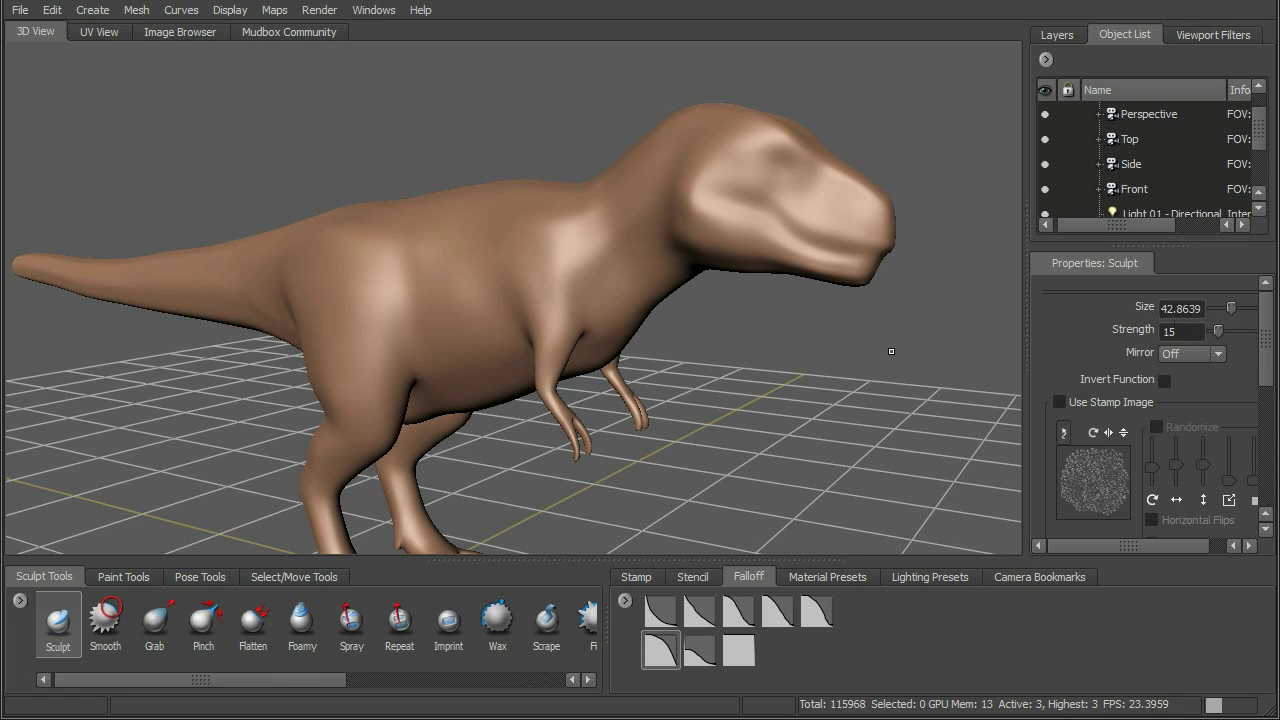
Adjust the Sculpt brush interactively over the T-Rex's flank to a size of about 16 and a strength of about 31.
right_click_drag(708, 329, 731, 340, "alt")
middle_click_drag(731, 340, 736, 347, "alt")
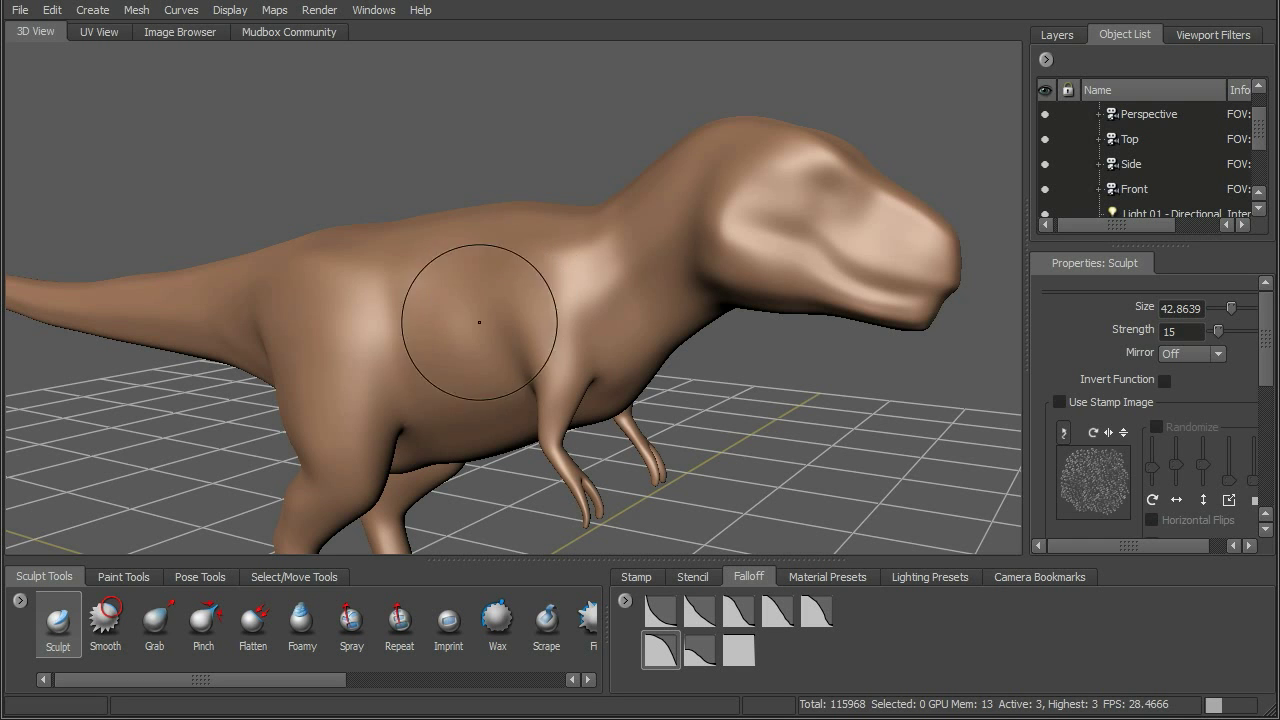
left_click_drag(724, 396, 766, 369, "alt")
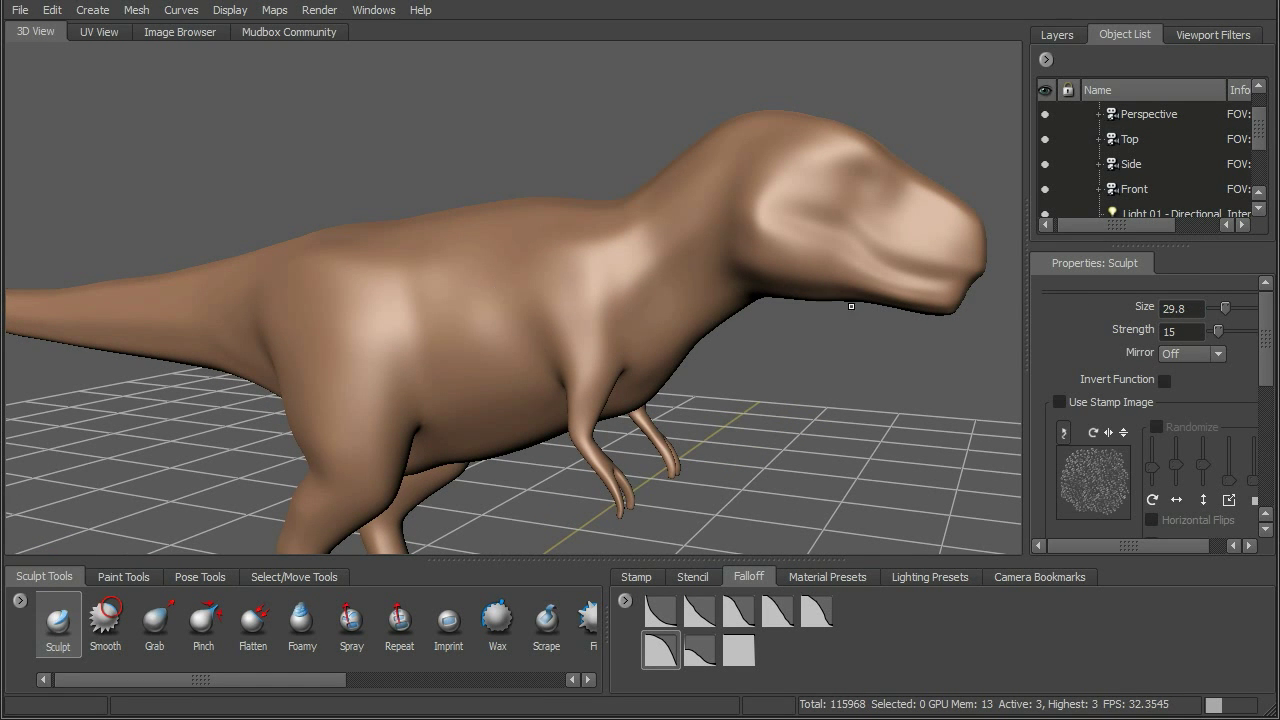
mouse_move(560, 300)
left_mouse_down()
mouse_move(656, 300)
mouse_move(542, 300)
mouse_move(640, 300)
mouse_move(556, 300)
mouse_move(615, 300)
mouse_move(577, 300)
mouse_move(575, 286)
left_mouse_up()
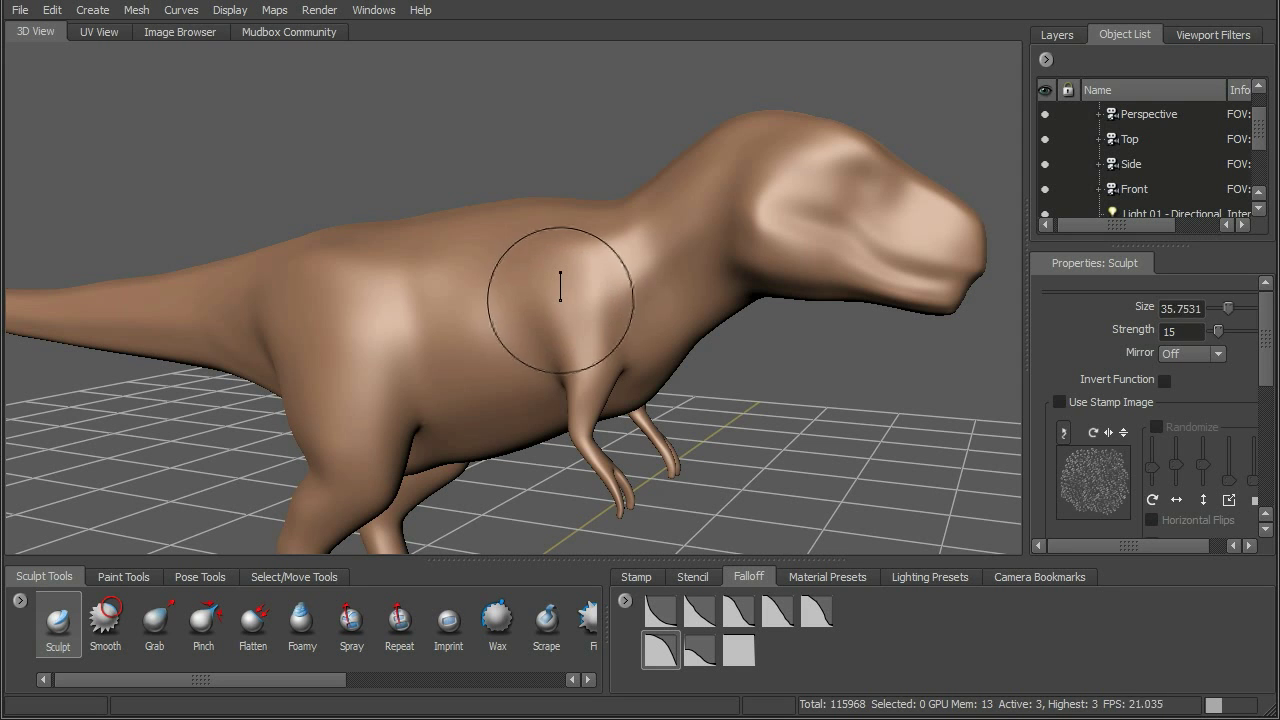
left_click_drag(560, 286, 557, 286)
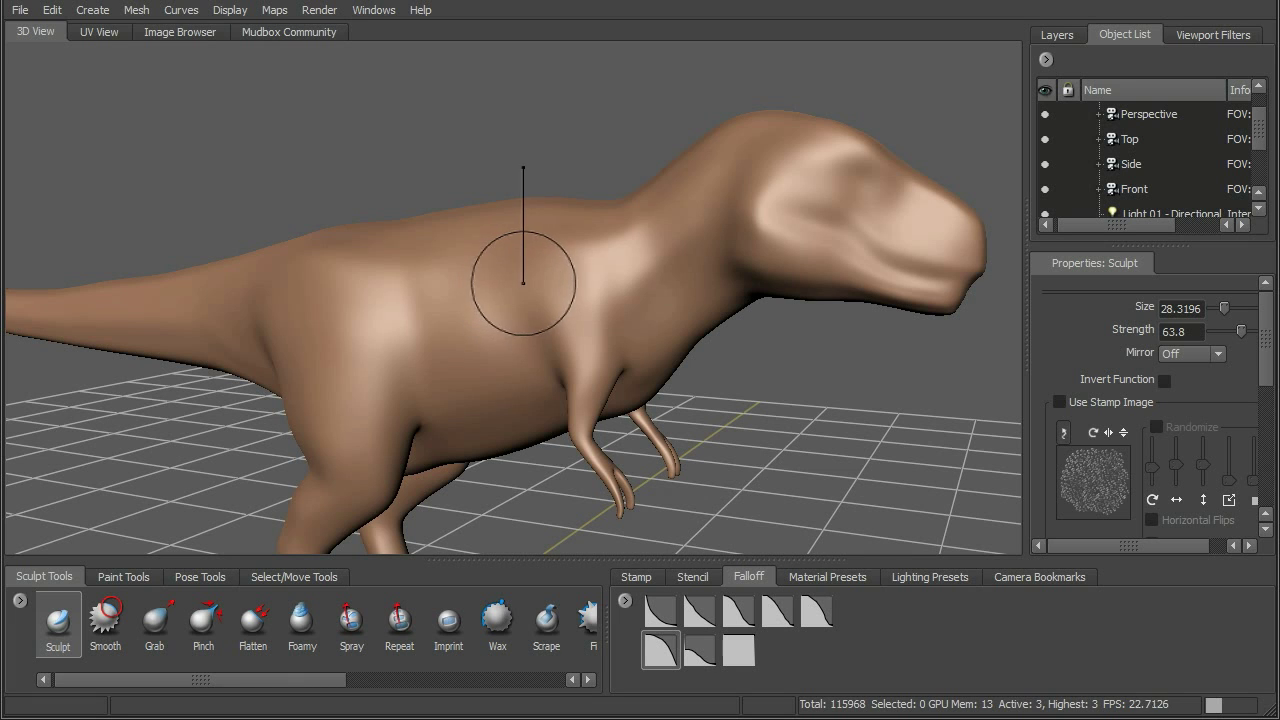
left_click_drag(530, 290, 530, 293)
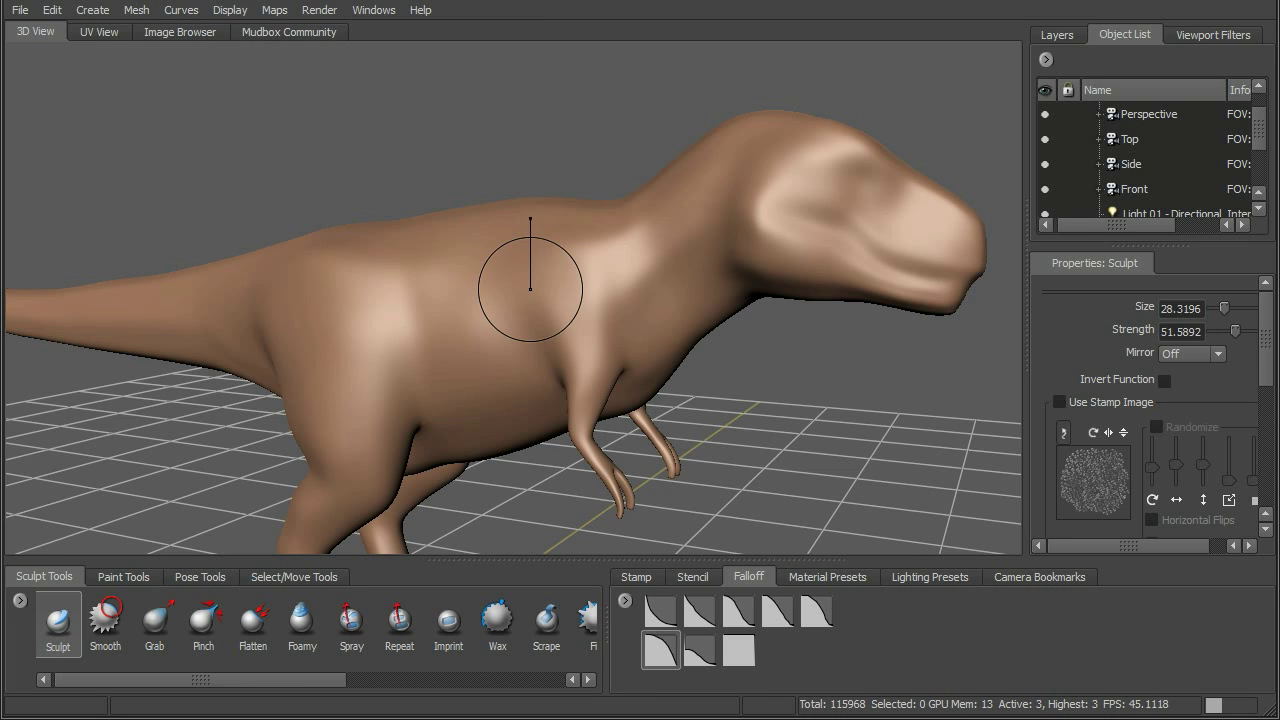
left_click_drag(530, 289, 530, 296)
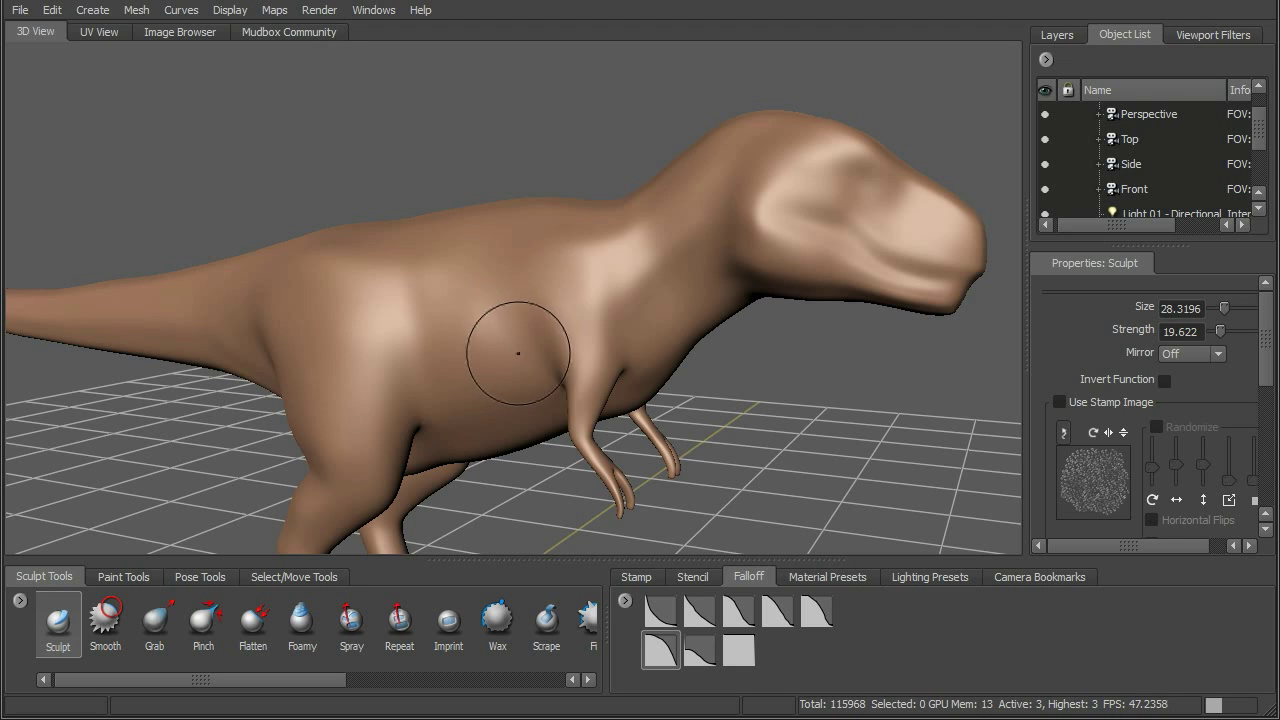
mouse_move(513, 358)
left_mouse_down()
mouse_move(509, 343)
mouse_move(514, 357)
mouse_move(470, 331)
left_mouse_up()
right_click_drag(549, 314, 594, 351, "alt")
middle_click_drag(589, 331, 593, 313, "alt")
middle_click_drag(594, 358, 604, 344, "alt")
left_click_drag(587, 336, 630, 345, "alt")
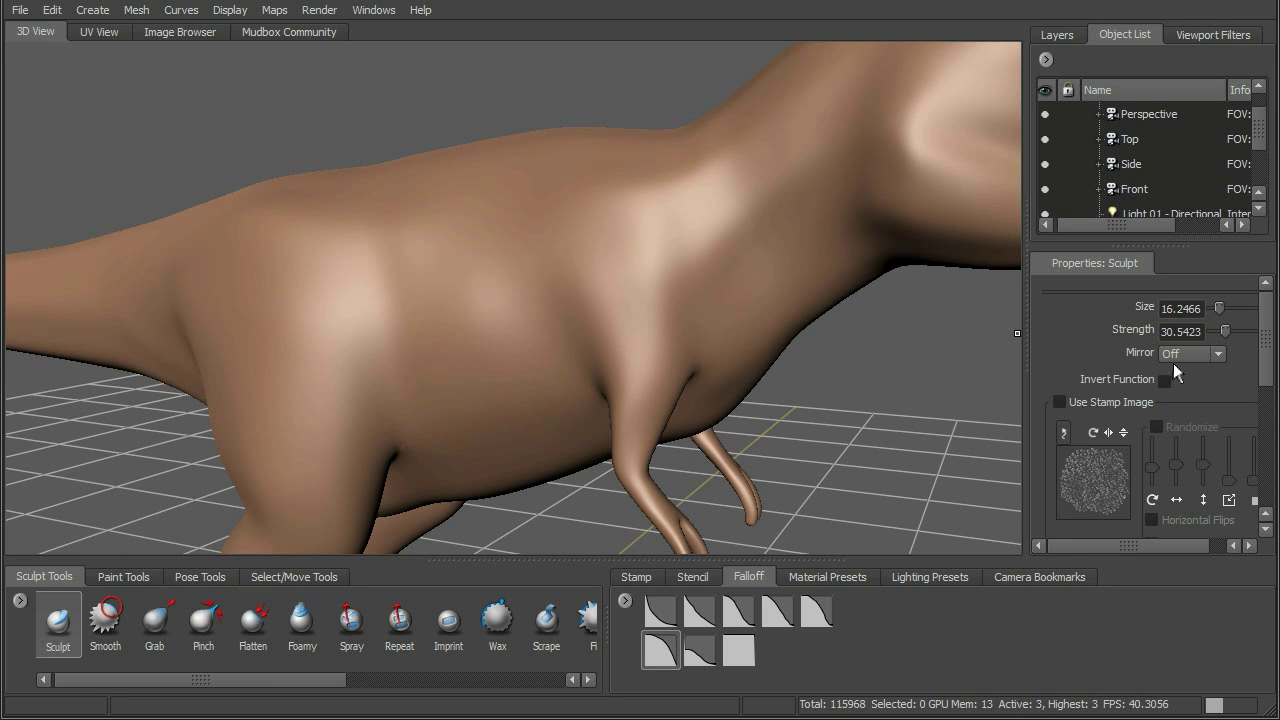
Try a Sculpt stroke down the T-Rex's flank behind the arm and undo it.
left_click_drag(892, 366, 511, 297, "alt")
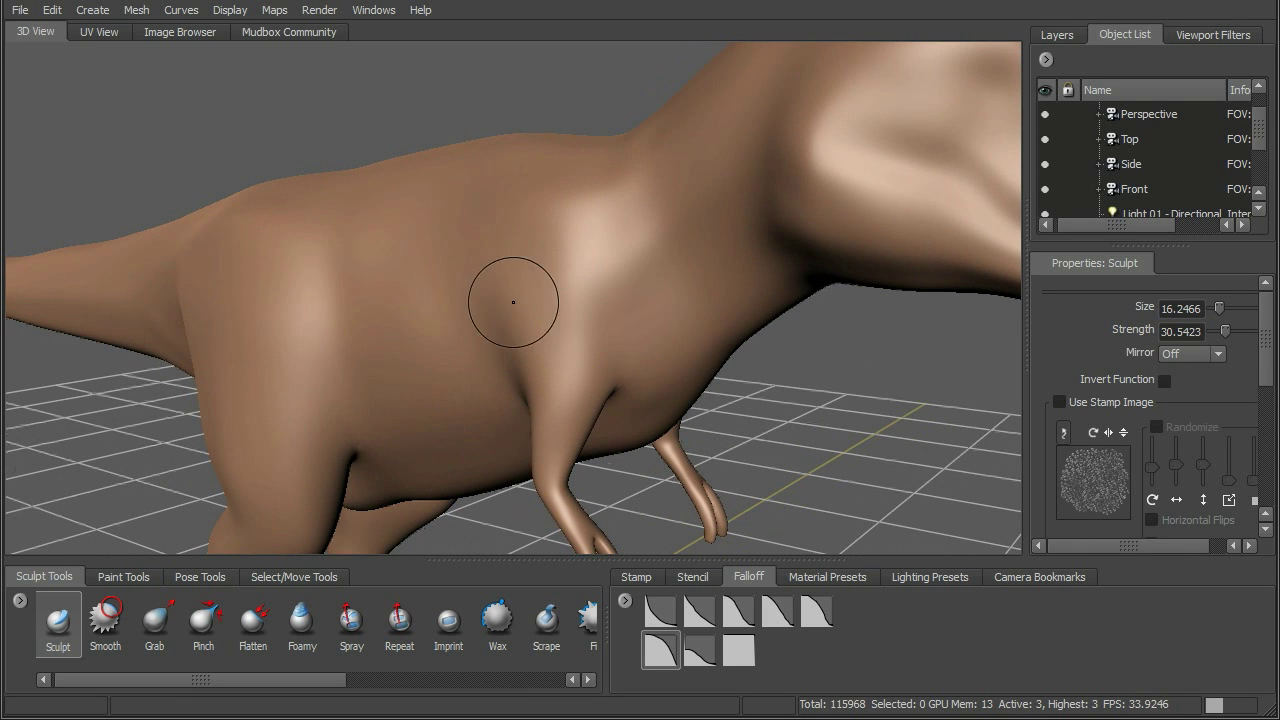
left_click_drag(437, 229, 440, 318)
mouse_move(656, 304)
left_mouse_down("alt")
mouse_move(655, 289)
mouse_move(500, 291)
mouse_move(648, 324)
mouse_move(633, 299)
left_mouse_up("alt")
key("ctrl+z")
Set the Sculpt brush's mirroring to X.
right_click_drag(633, 299, 597, 280, "alt")
mouse_move(597, 280)
left_mouse_down("alt")
mouse_move(609, 326)
mouse_move(600, 270)
left_mouse_up("alt")
left_click_drag(791, 229, 896, 252, "alt")
left_click(1212, 355)
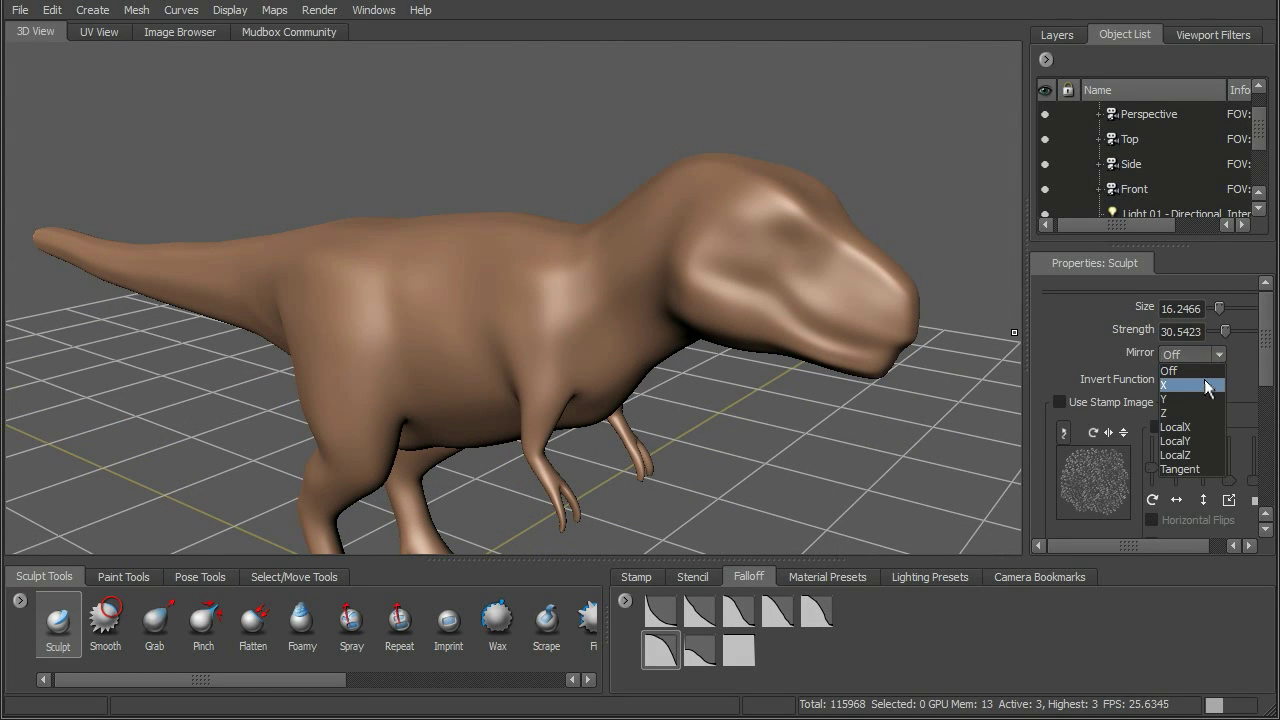
left_click(1208, 388)
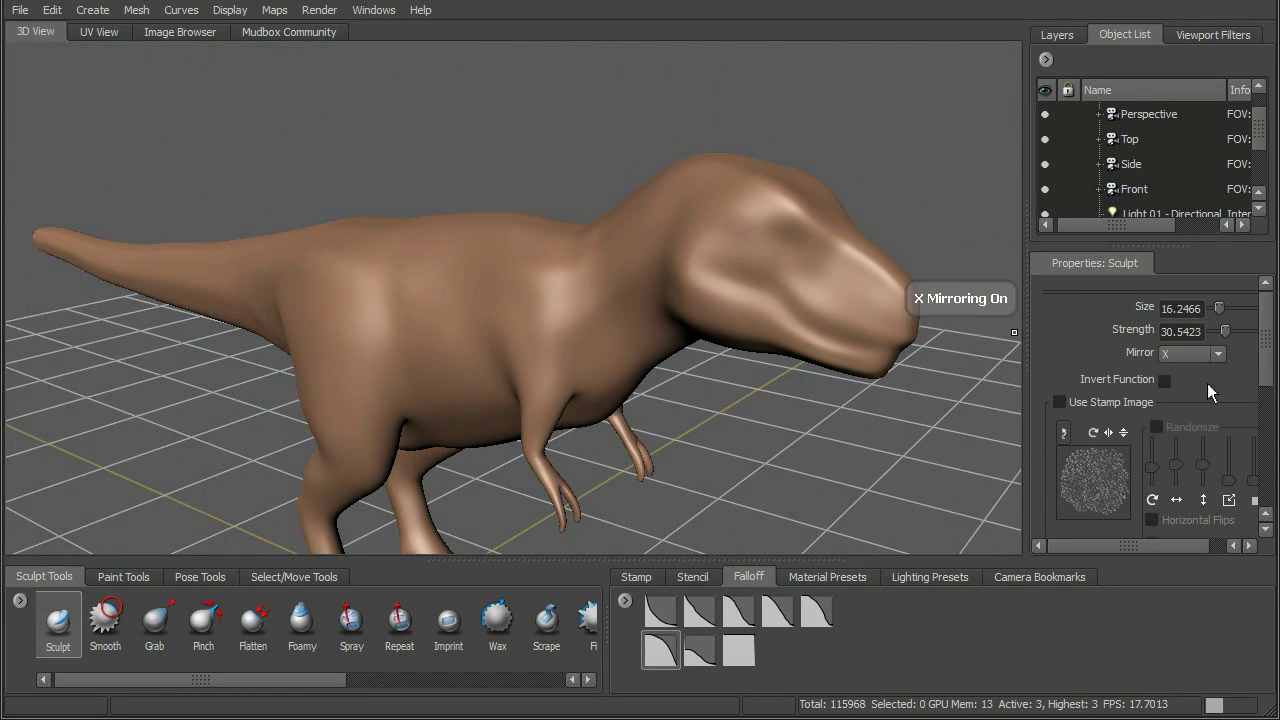
Test a mirrored Sculpt stroke on the T-Rex's body, check both sides and undo the stroke.
left_click_drag(850, 366, 826, 397, "alt")
left_click_drag(408, 368, 421, 421)
left_click_drag(534, 338, 482, 344, "alt")
mouse_move(472, 342)
left_mouse_down("alt")
mouse_move(411, 330)
mouse_move(354, 281)
left_mouse_up("alt")
key("ctrl+z")
Apply the first, sharply pointed falloff preset to the Sculpt brush and expand its falloff curve for viewing.
mouse_move(505, 311)
left_mouse_down("alt")
mouse_move(580, 324)
mouse_move(760, 280)
mouse_move(713, 253)
left_mouse_up("alt")
right_click_drag(713, 253, 789, 505, "alt")
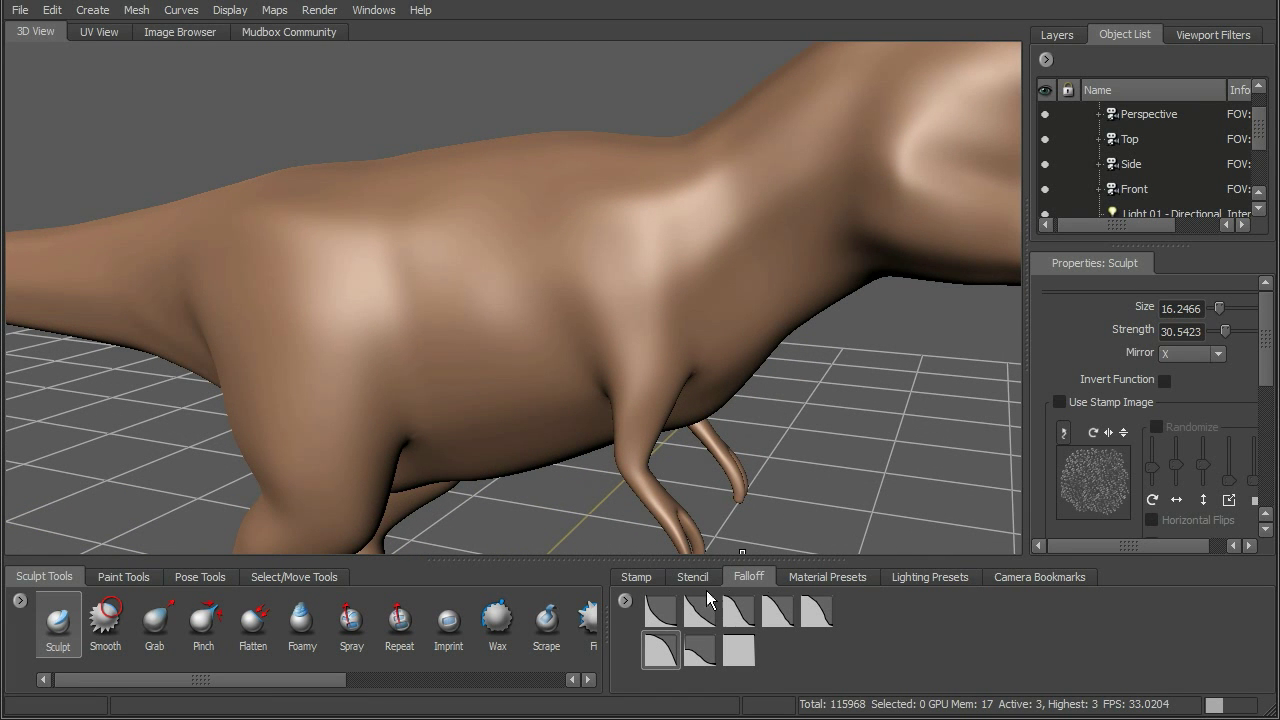
left_click(658, 615)
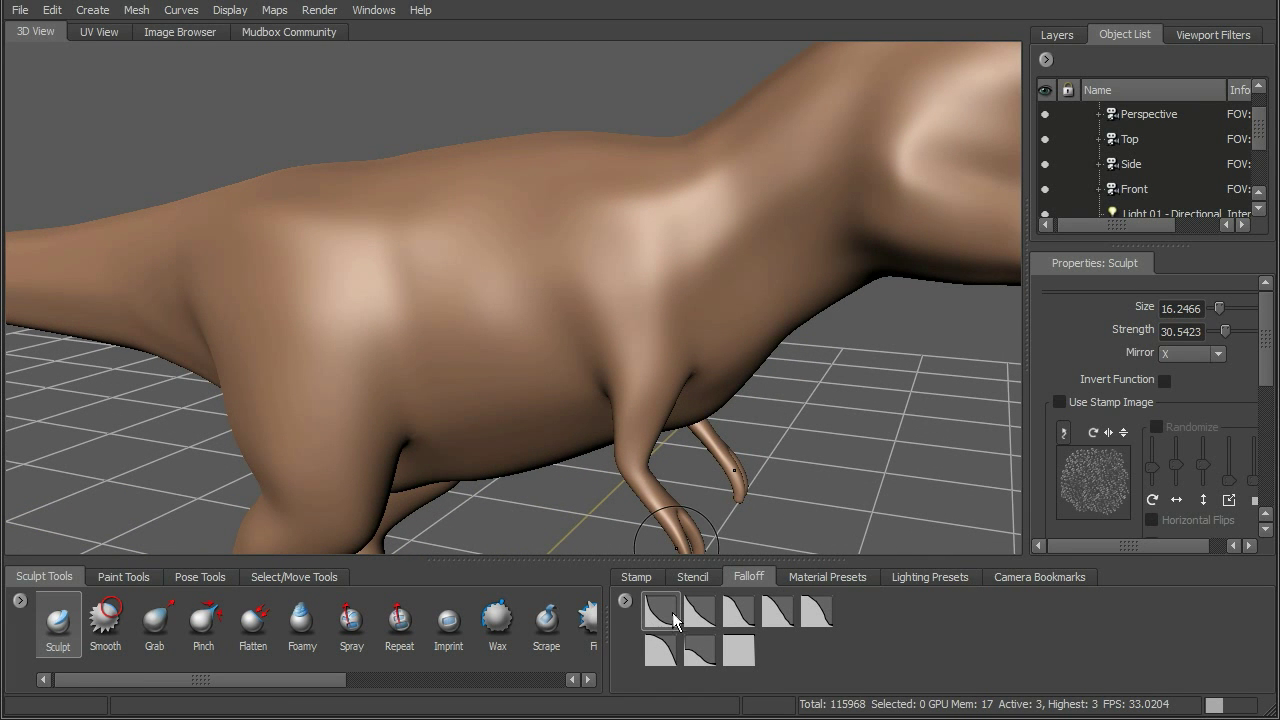
middle_click_drag(734, 457, 751, 424, "alt")
left_click_drag(751, 424, 752, 386, "alt")
left_click_drag(1264, 362, 1255, 485)
left_click(1049, 488)
scroll(1084, 400, "down", 5)
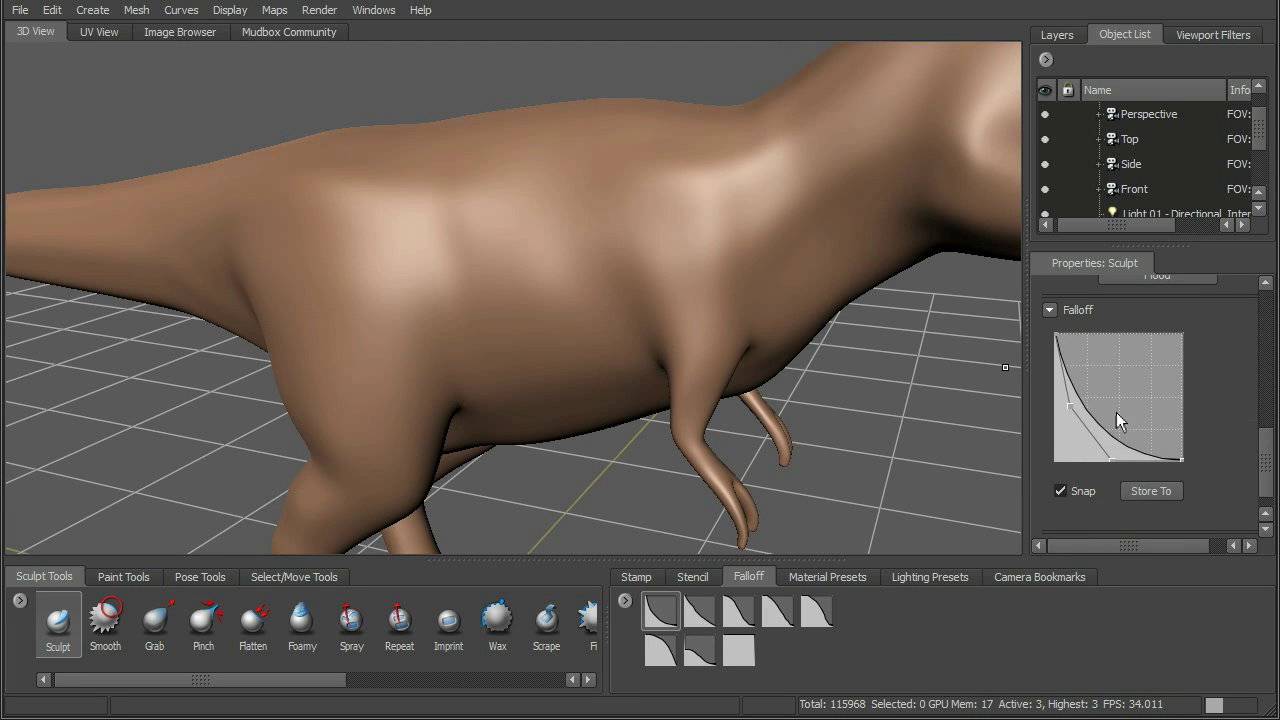
Sculpt a narrow, sharp-crested ridge down the T-Rex's flank behind the arm.
left_click_drag(607, 367, 586, 294, "alt")
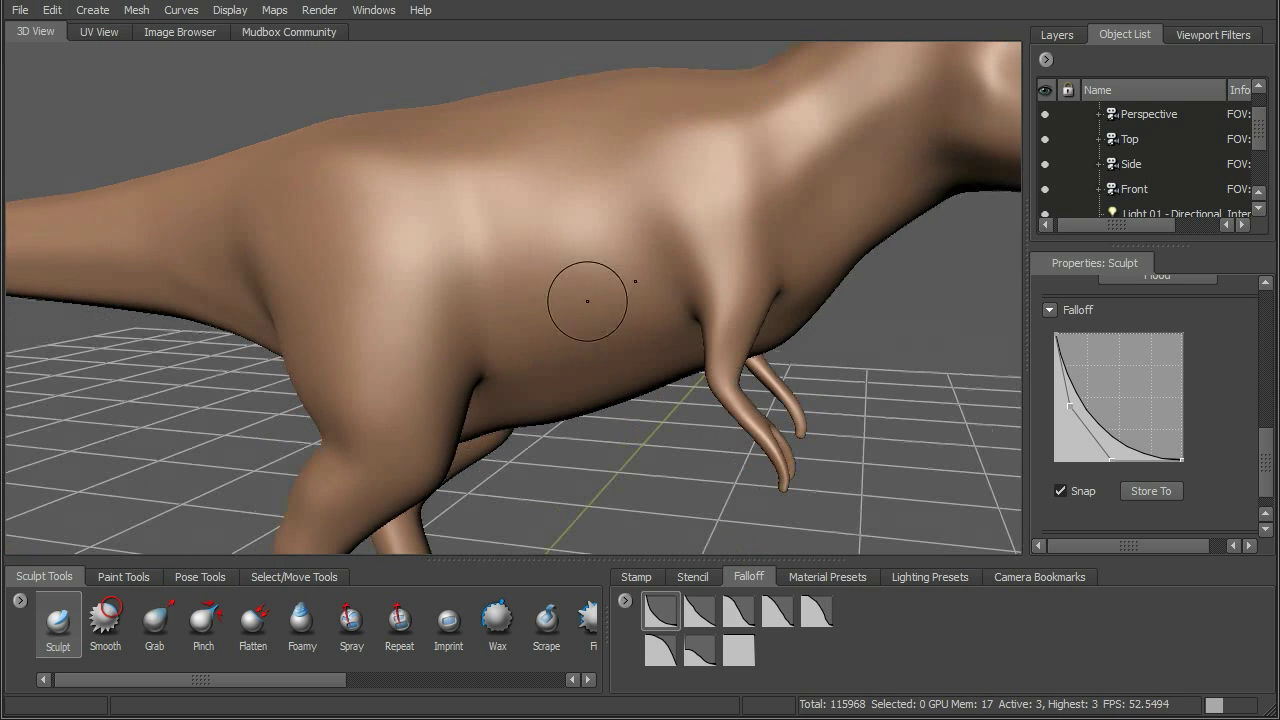
left_click_drag(549, 160, 599, 309)
mouse_move(686, 238)
left_mouse_down("alt")
mouse_move(623, 206)
mouse_move(666, 227)
mouse_move(602, 270)
mouse_move(604, 330)
mouse_move(490, 260)
mouse_move(655, 327)
left_mouse_up("alt")
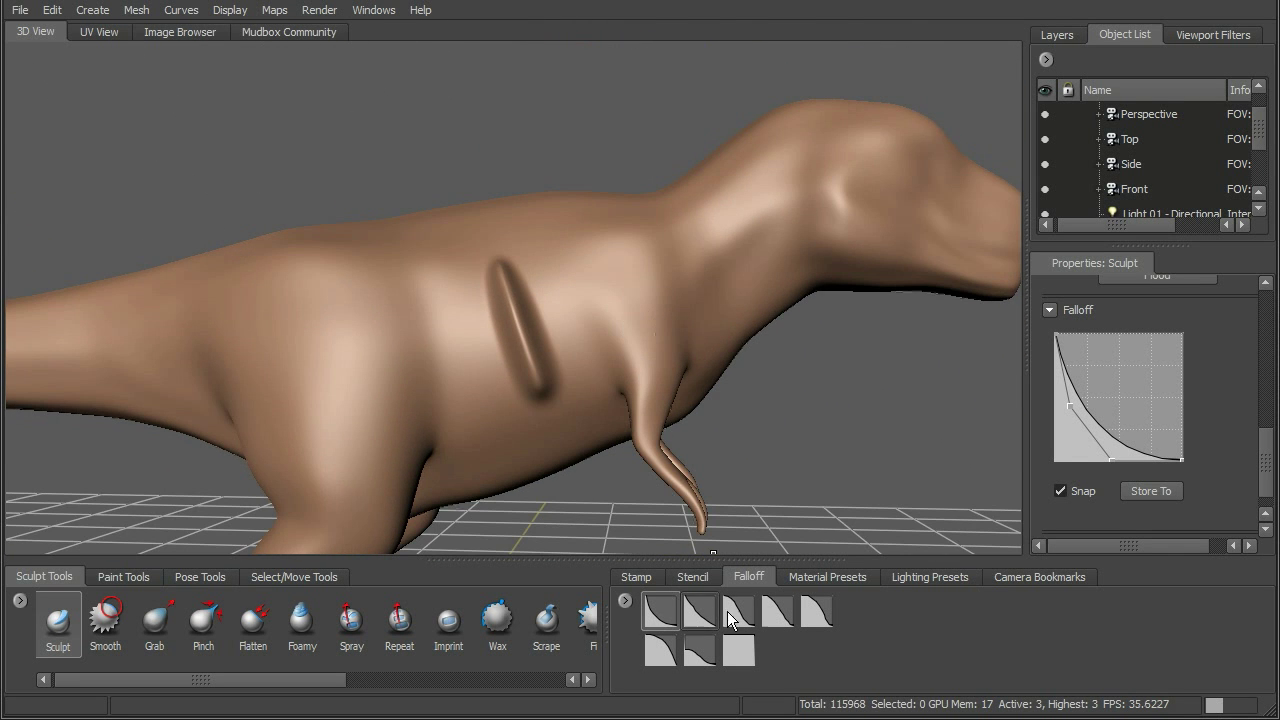
Switch the Sculpt brush back to the rounded falloff preset, the first one in the second row.
left_click(654, 652)
middle_click_drag(455, 322, 530, 288, "alt")
right_click_drag(510, 288, 554, 285, "alt")
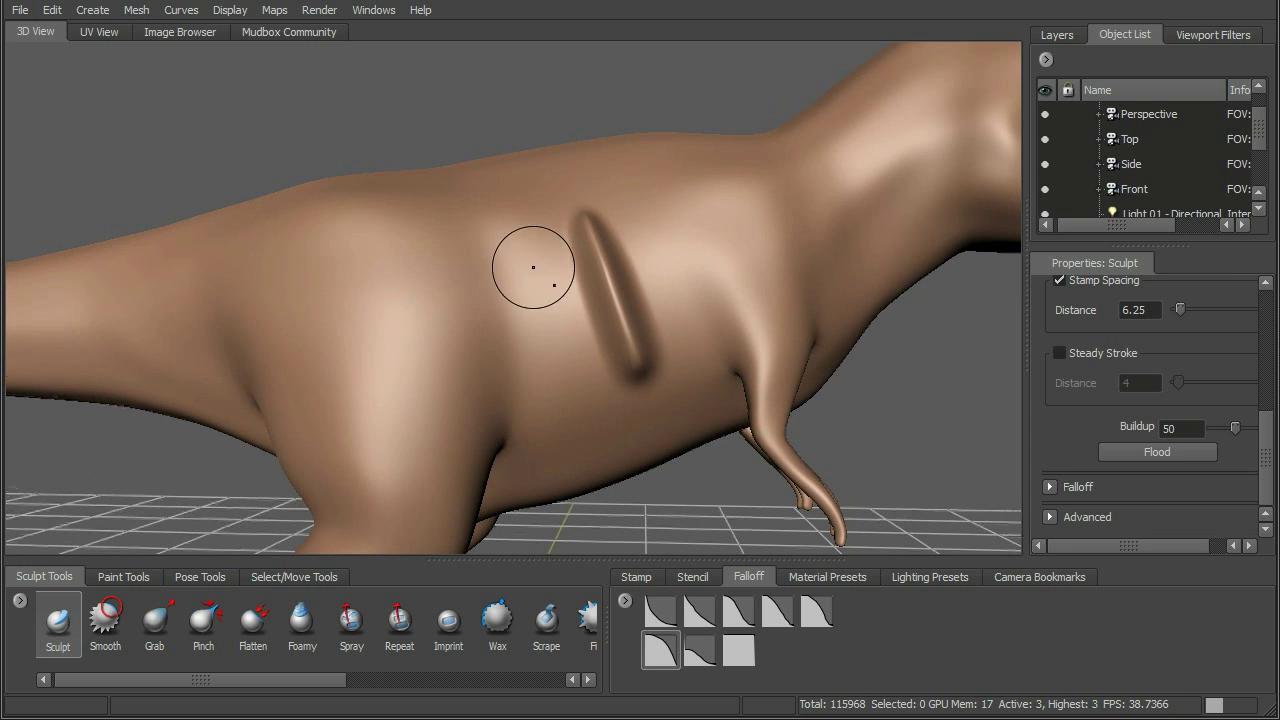
Sculpt a raised brow ridge and lower rim around the T-Rex's eye socket.
mouse_move(580, 300)
left_mouse_down()
mouse_move(596, 382)
mouse_move(583, 220)
mouse_move(615, 233)
mouse_move(543, 291)
mouse_move(661, 308)
mouse_move(651, 311)
left_mouse_up()
right_click_drag(651, 311, 686, 363, "alt")
left_click_drag(686, 363, 680, 374, "alt")
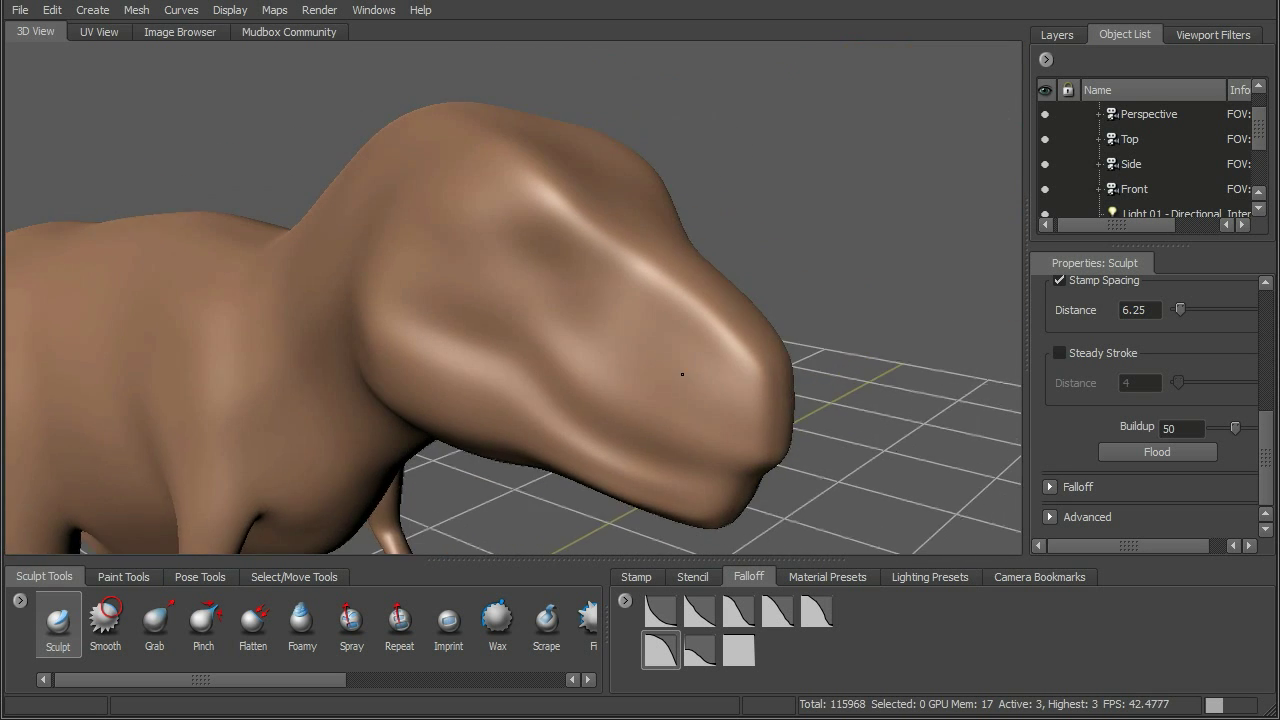
right_click_drag(680, 374, 694, 359, "alt")
left_click_drag(694, 359, 582, 261, "alt")
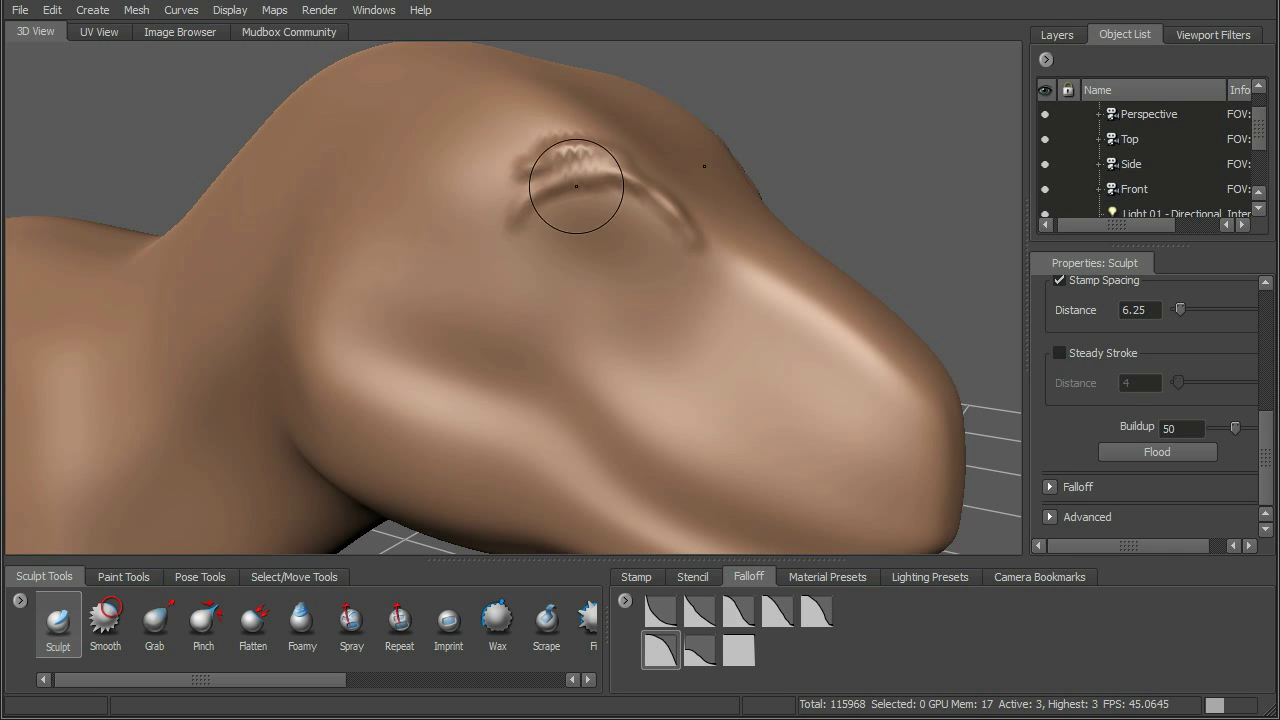
left_click_drag(583, 162, 520, 208)
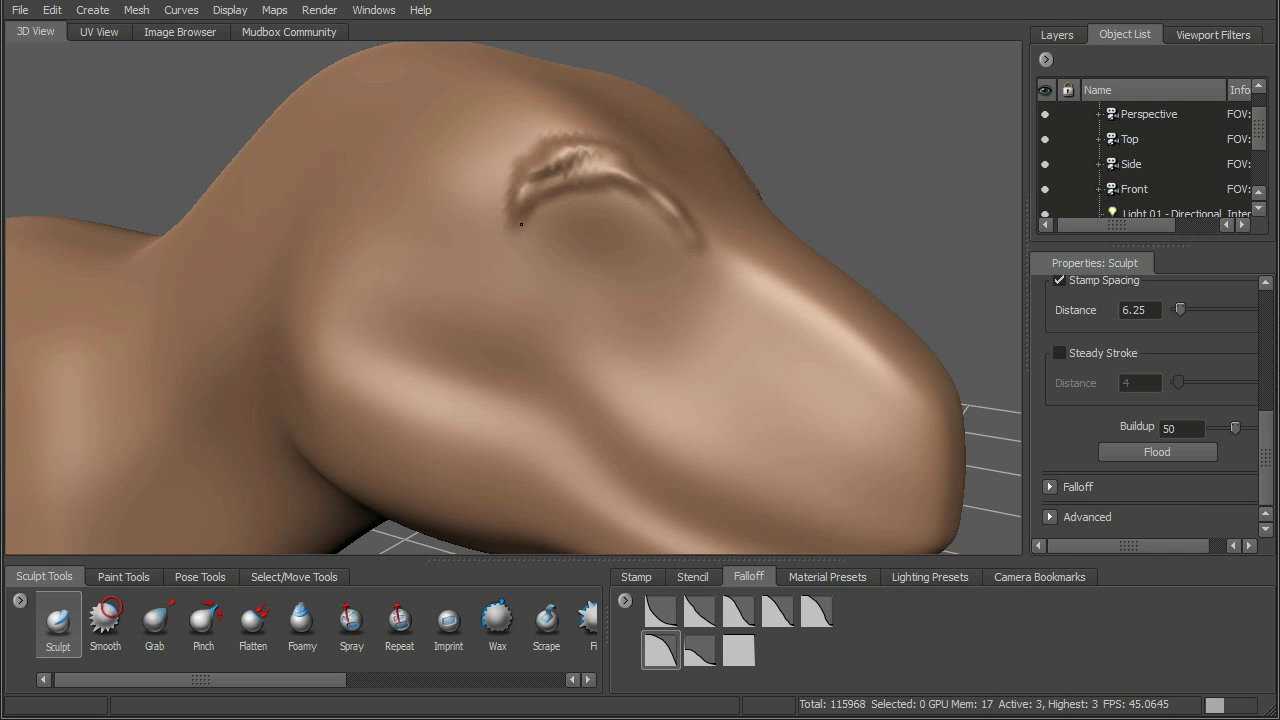
mouse_move(605, 194)
left_mouse_down()
mouse_move(703, 246)
mouse_move(630, 300)
mouse_move(571, 194)
mouse_move(612, 308)
left_mouse_up()
mouse_move(545, 194)
left_mouse_down()
mouse_move(542, 208)
mouse_move(680, 290)
mouse_move(694, 270)
left_mouse_up()
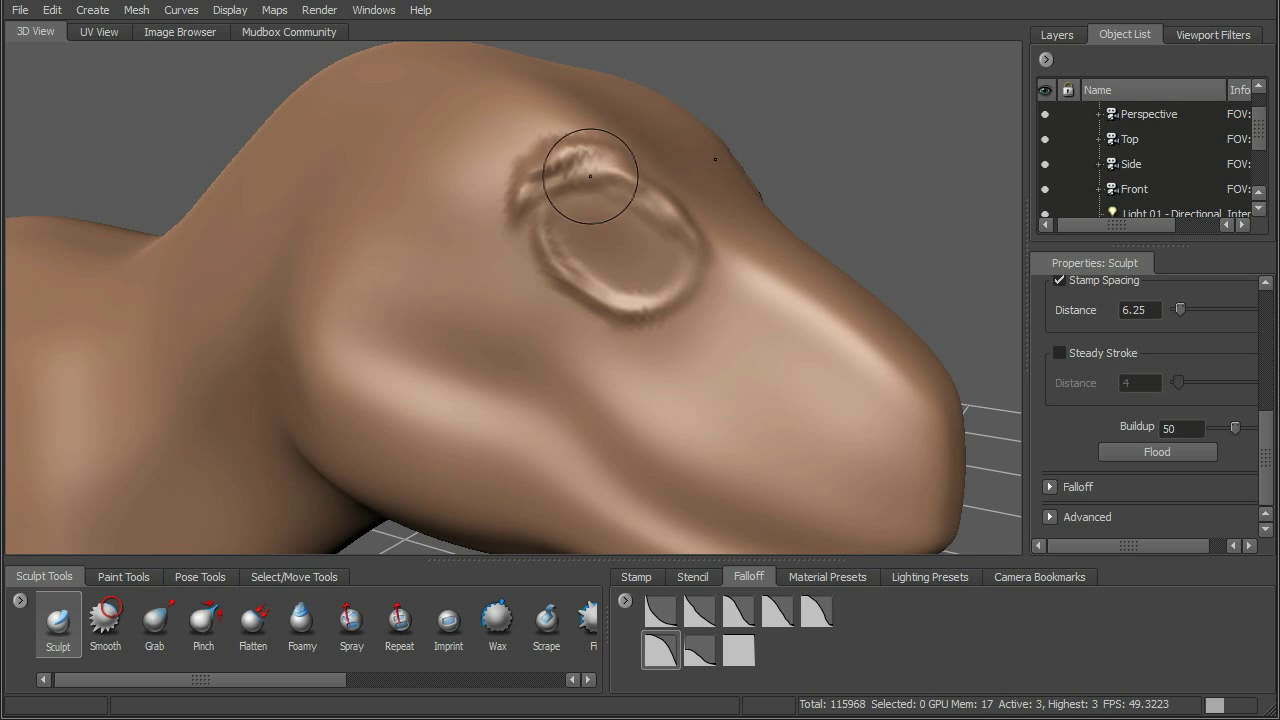
Smooth the front part of the brow ridge above the T-Rex's eye.
key("shift")
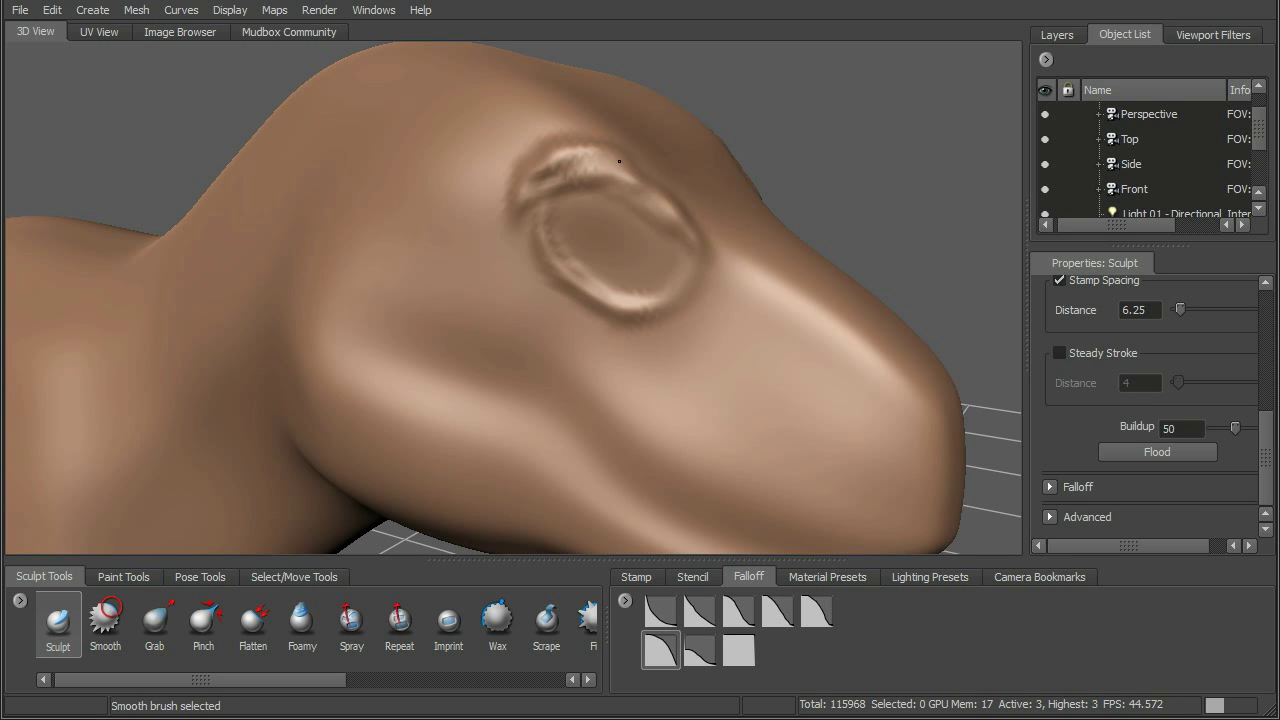
left_click_drag(698, 210, 648, 173, "shift")
mouse_move(637, 166)
left_mouse_down()
mouse_move(720, 259)
mouse_move(650, 172)
left_mouse_up()
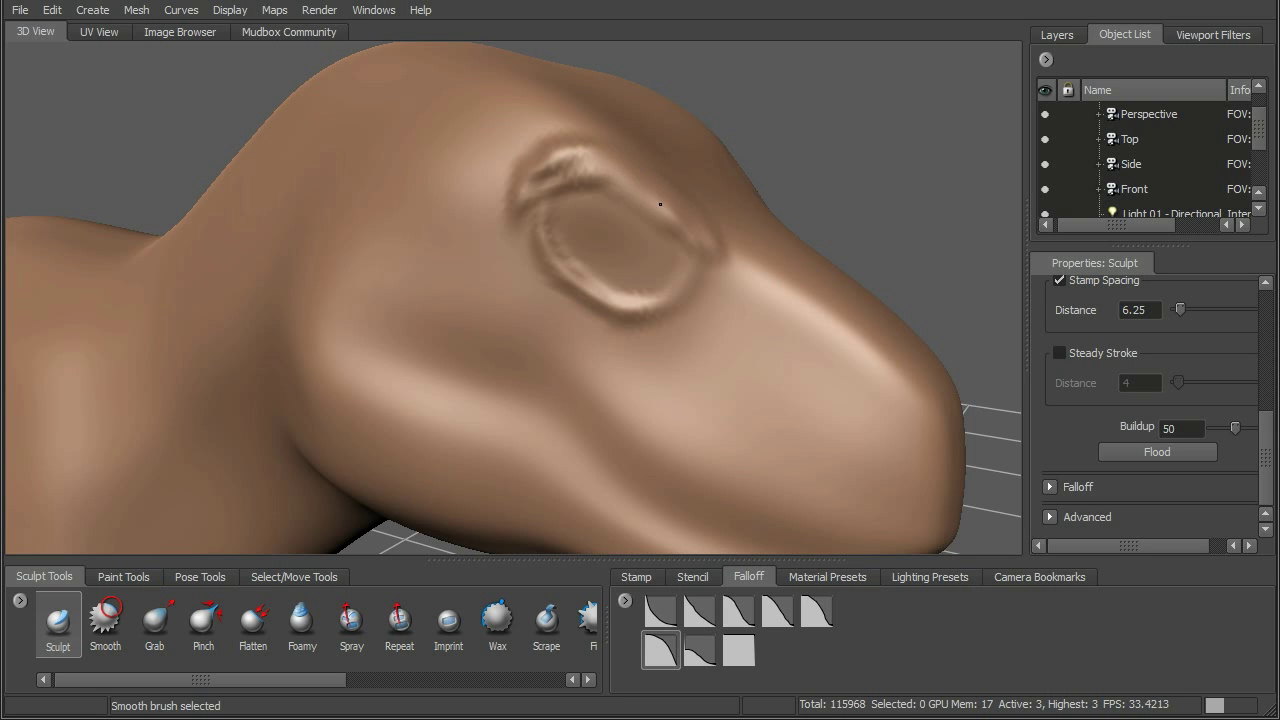
Adjust the Sculpt brush's size and strength, hollow the T-Rex's eye socket and shape a rounded eyeball inside it.
key("b")
mouse_move(622, 243)
left_mouse_down()
mouse_move(656, 244)
mouse_move(630, 262)
left_mouse_up()
key("m")
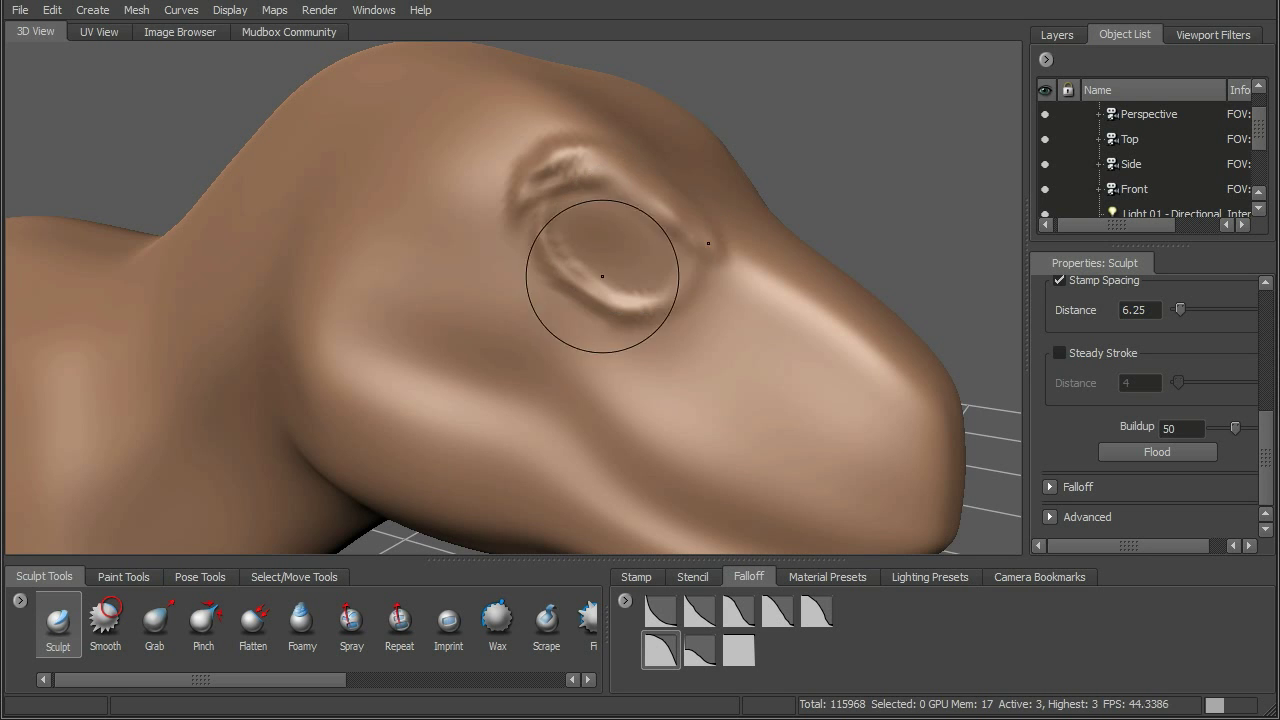
left_click_drag(589, 222, 587, 229)
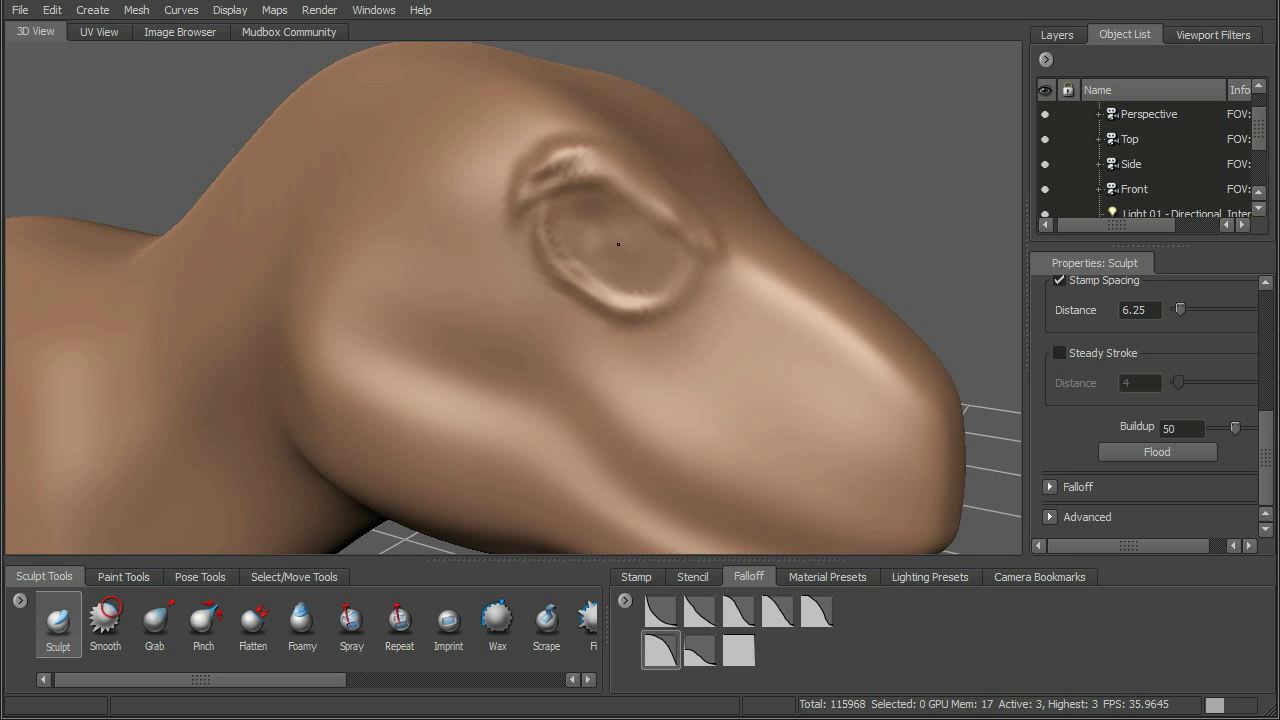
mouse_move(638, 243)
left_mouse_down("shift")
mouse_move(612, 262)
mouse_move(586, 216)
left_mouse_up("shift")
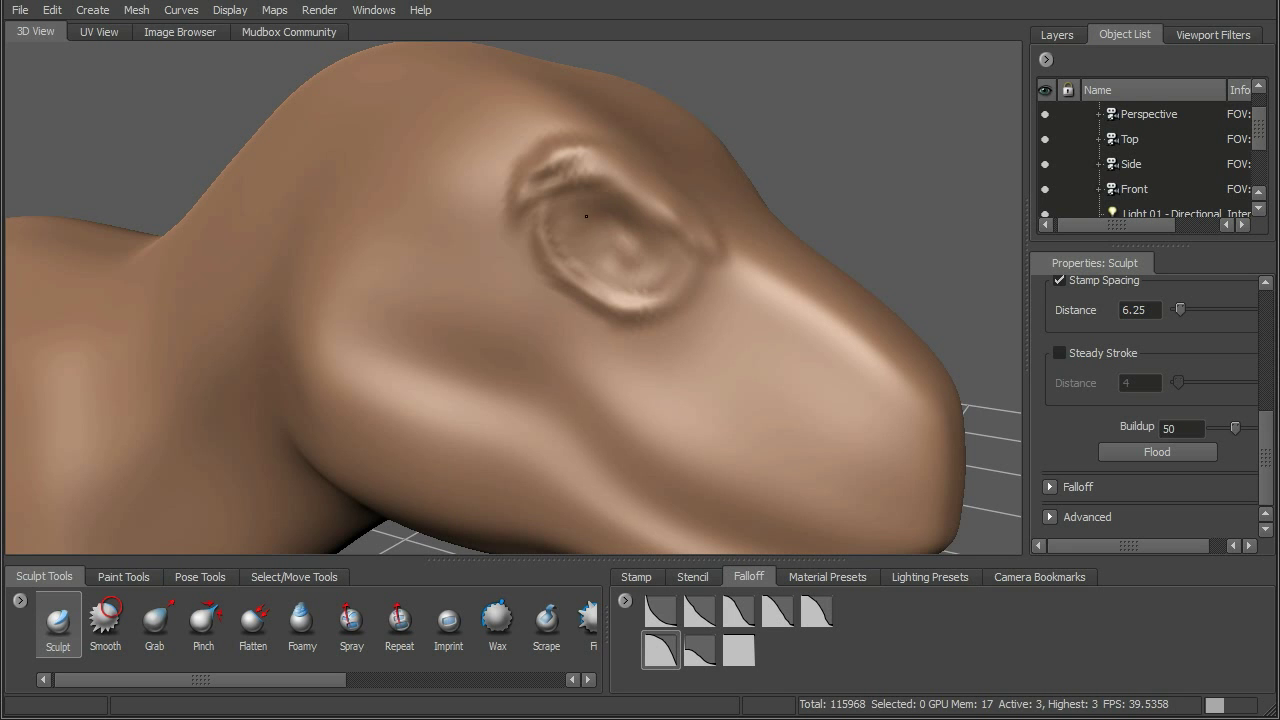
mouse_move(604, 265)
left_mouse_down("shift")
mouse_move(595, 259)
mouse_move(614, 229)
mouse_move(615, 248)
mouse_move(634, 248)
mouse_move(628, 235)
left_mouse_up("shift")
key("ctrl+z")
Sculpt an oval nostril with a recessed edge on the side of the T-Rex's snout.
mouse_move(743, 271)
left_mouse_down("alt")
mouse_move(714, 325)
mouse_move(748, 363)
mouse_move(706, 358)
mouse_move(697, 380)
mouse_move(669, 337)
mouse_move(709, 347)
mouse_move(674, 323)
mouse_move(680, 314)
mouse_move(686, 349)
mouse_move(726, 370)
mouse_move(674, 349)
left_mouse_up("alt")
key("ctrl+z")
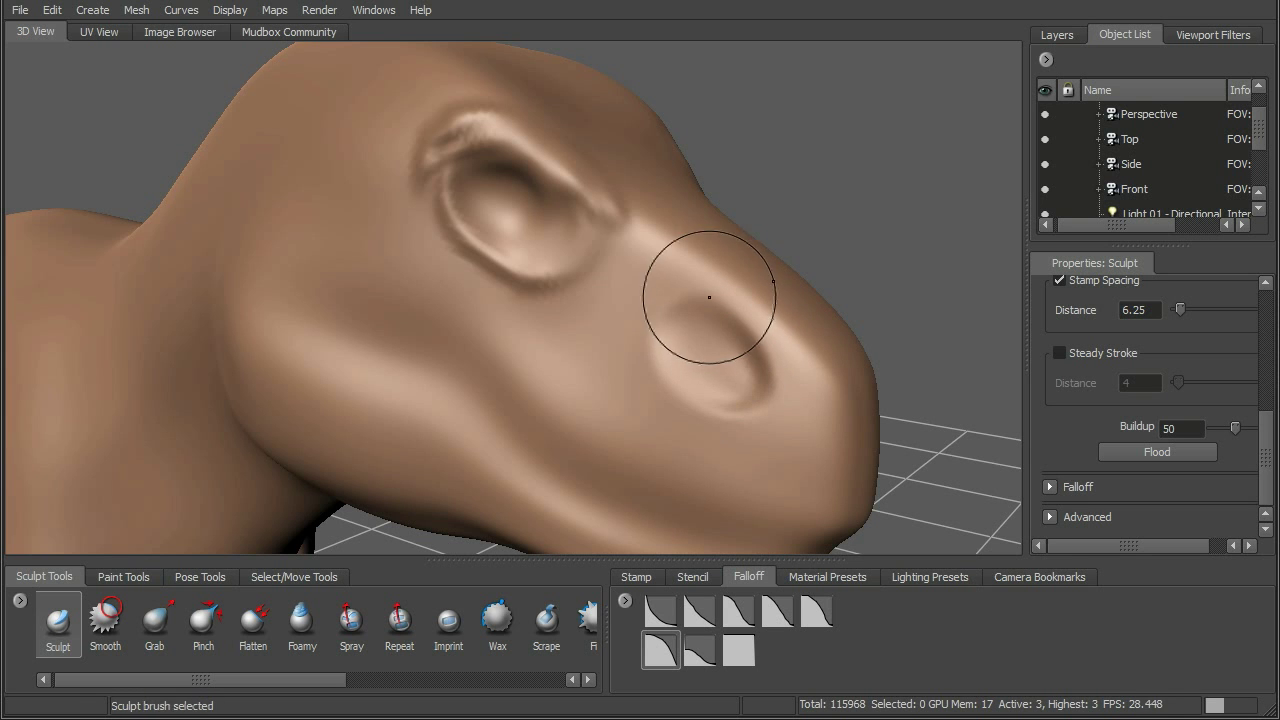
mouse_move(738, 312)
left_mouse_down()
mouse_move(776, 394)
mouse_move(702, 298)
left_mouse_up()
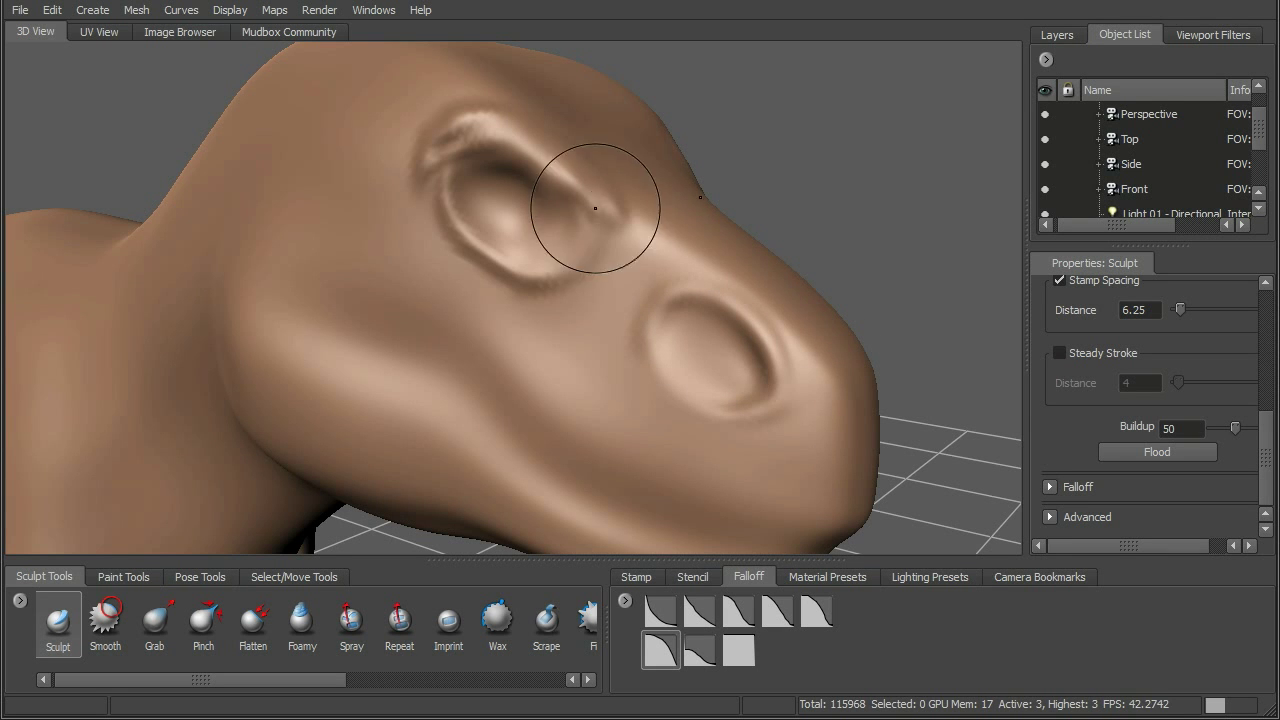
Sculpt a curved skin fold behind the eye socket, running down from the brow toward the cheek.
middle_click_drag(565, 177, 597, 211, "alt")
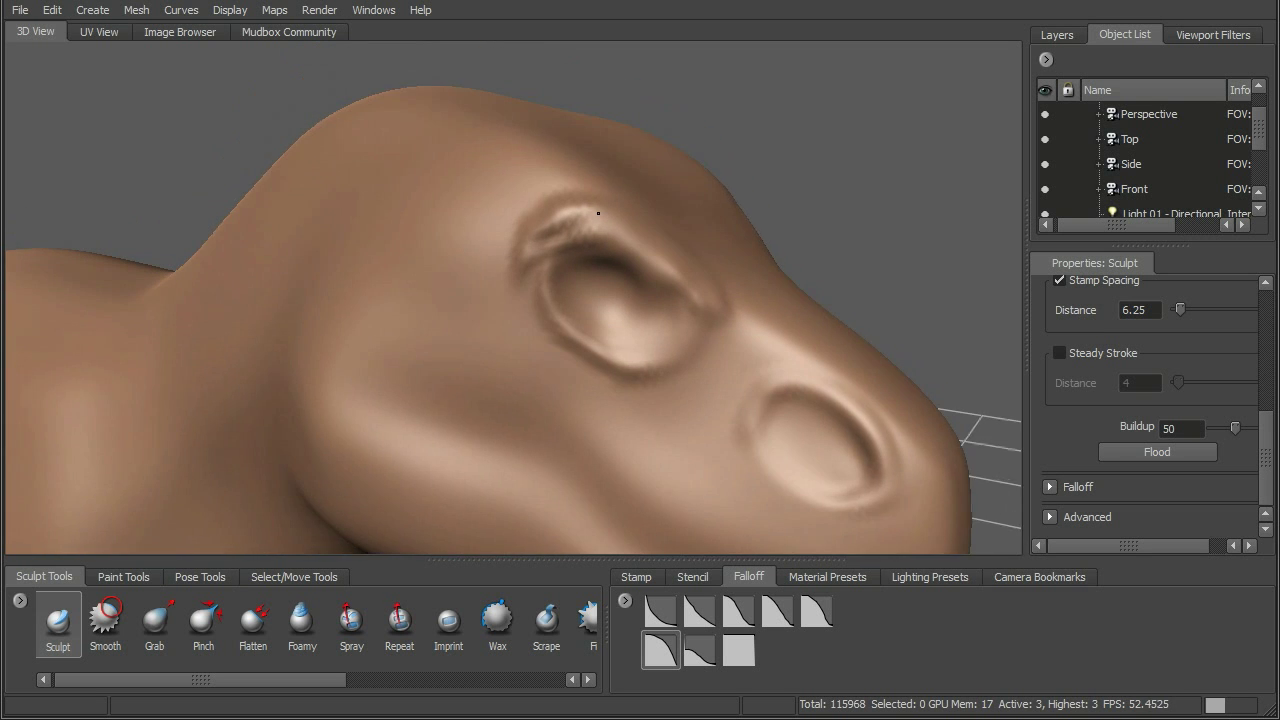
right_click_drag(597, 211, 605, 227, "alt")
left_click_drag(510, 287, 528, 400)
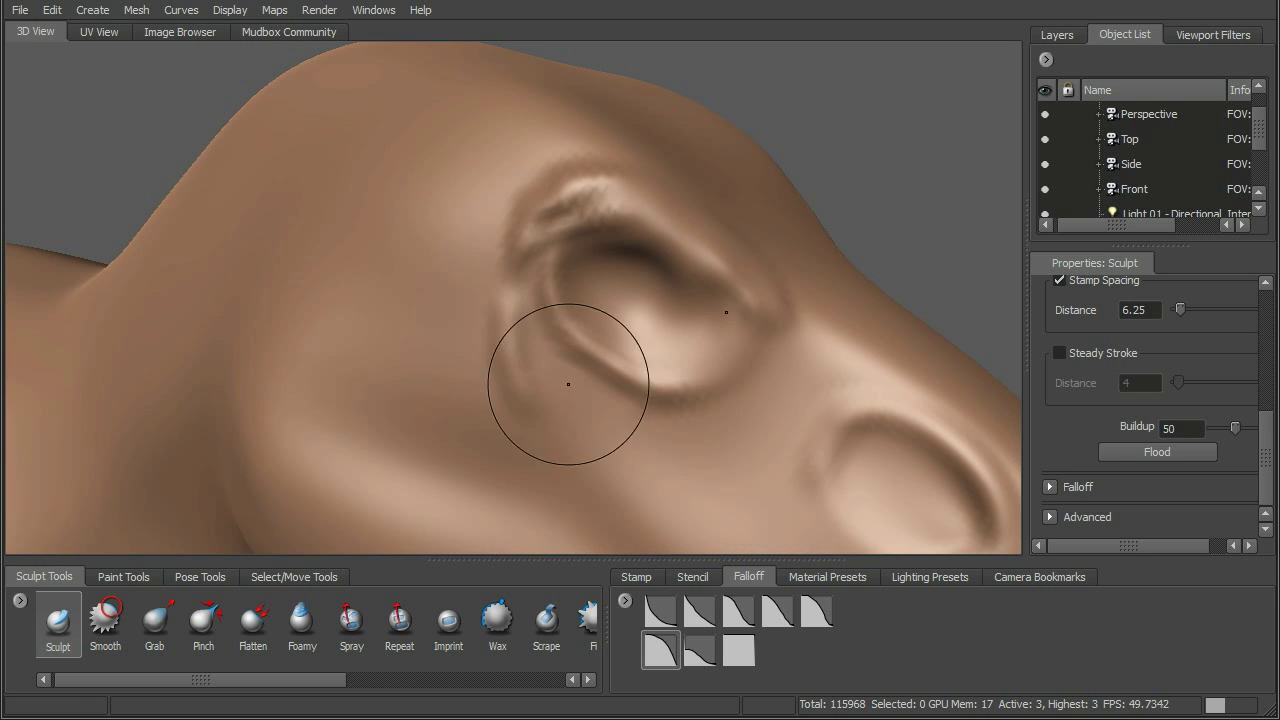
middle_click_drag(566, 366, 555, 342, "alt")
right_click_drag(555, 342, 485, 254, "alt")
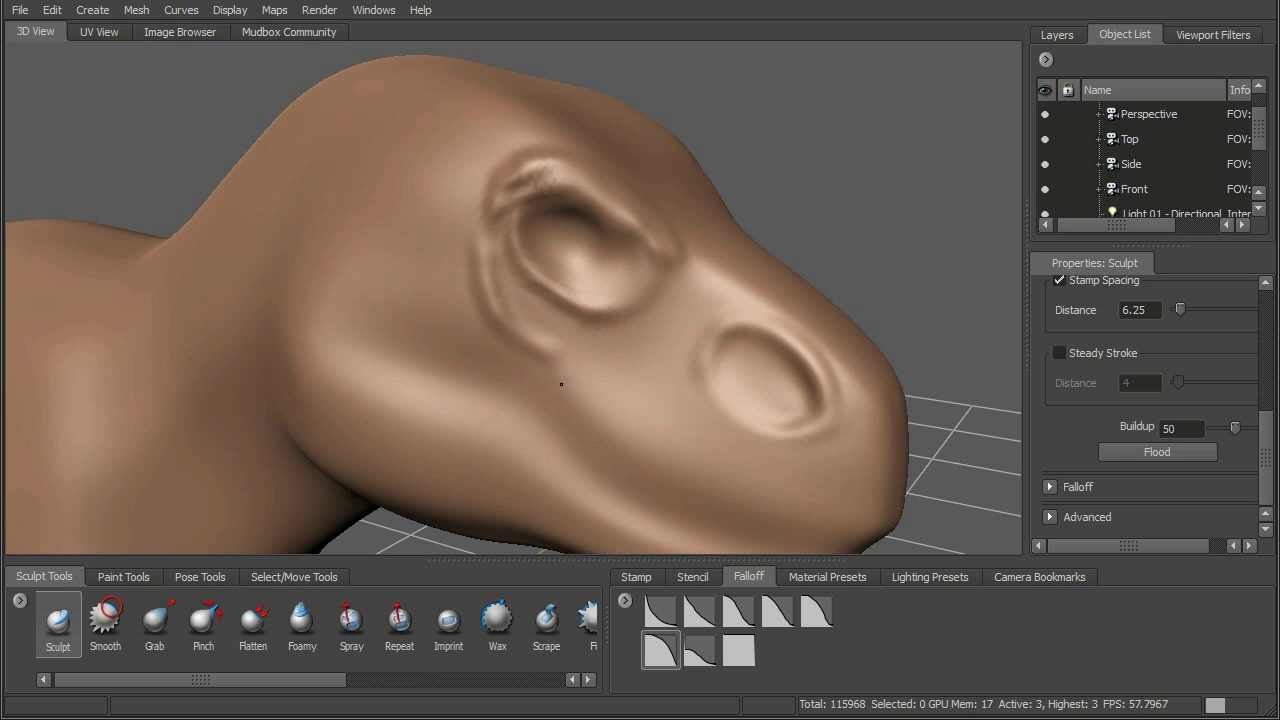
left_click_drag(547, 349, 563, 368)
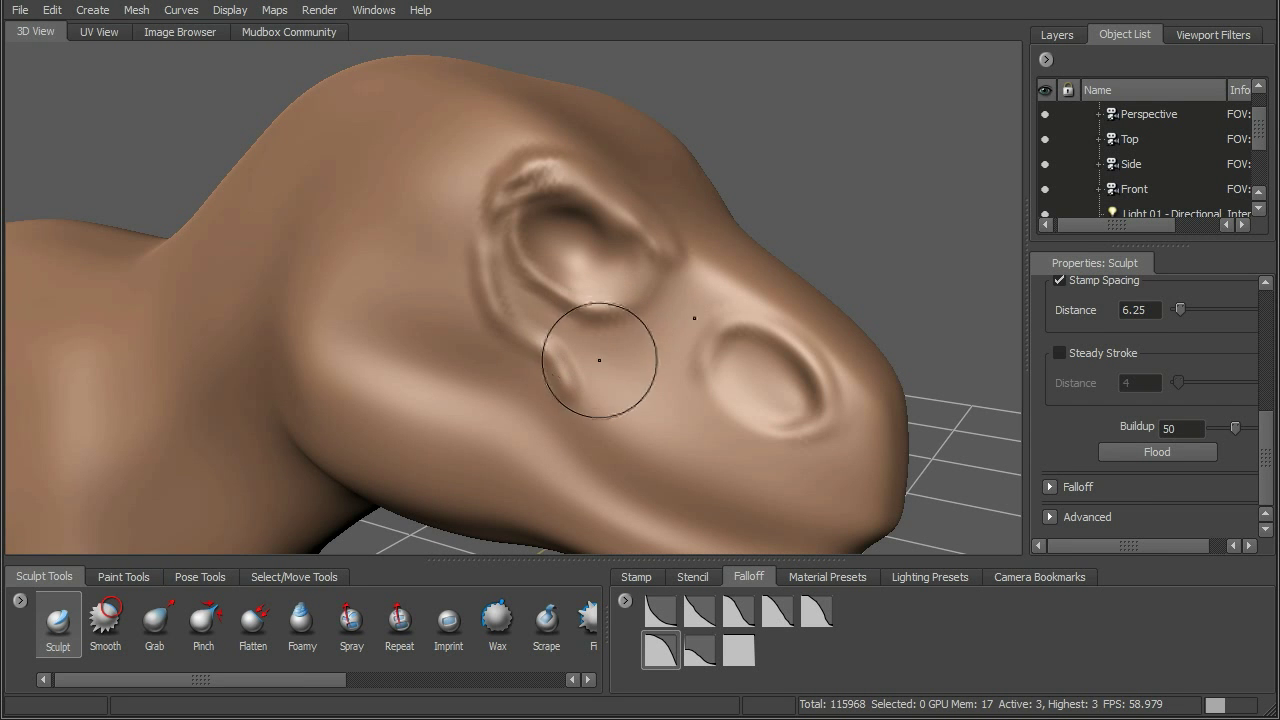
Extend the fold down the cheek toward the mouth and smooth its lower end into the surface.
right_click_drag(586, 343, 554, 366, "alt")
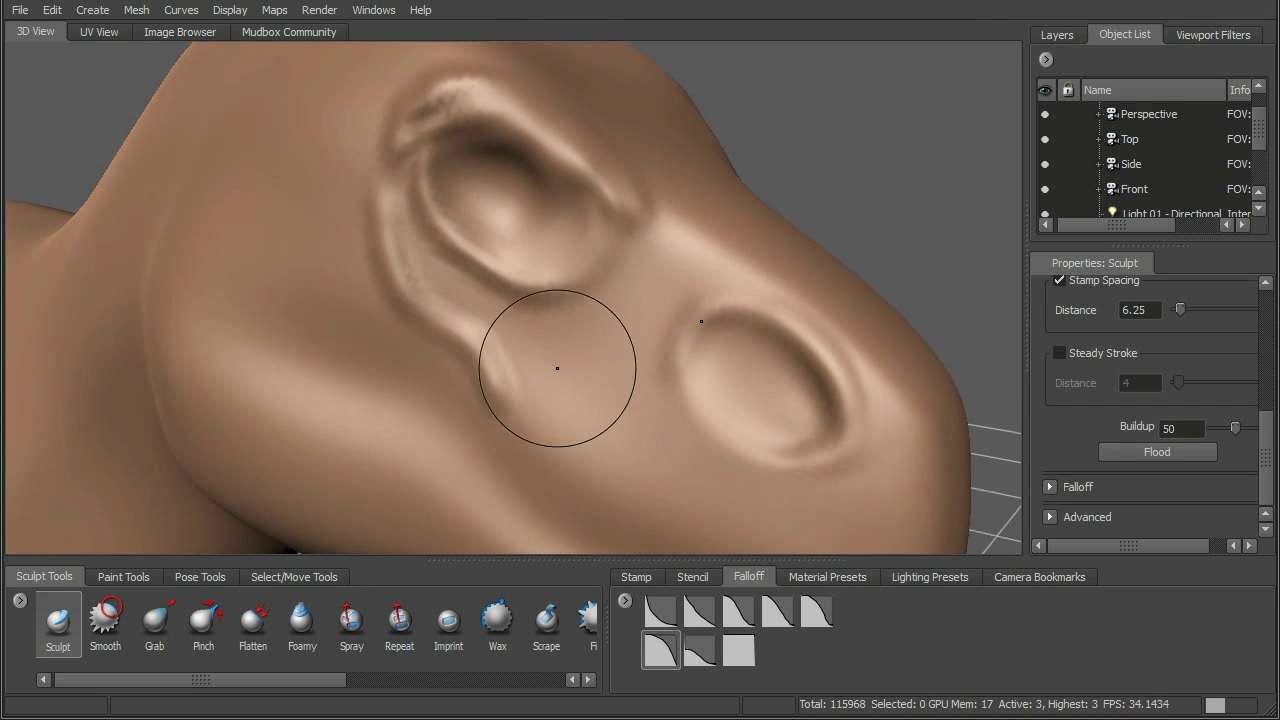
key("shift")
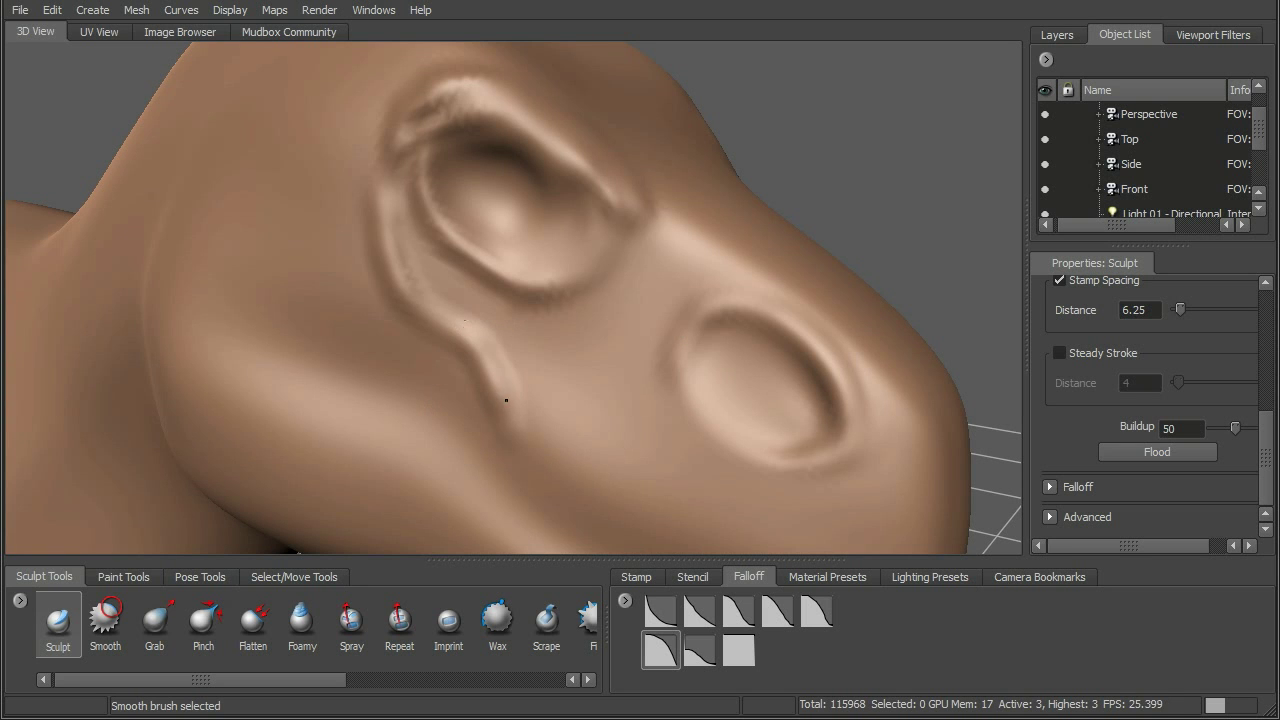
right_click_drag(517, 219, 480, 250, "alt")
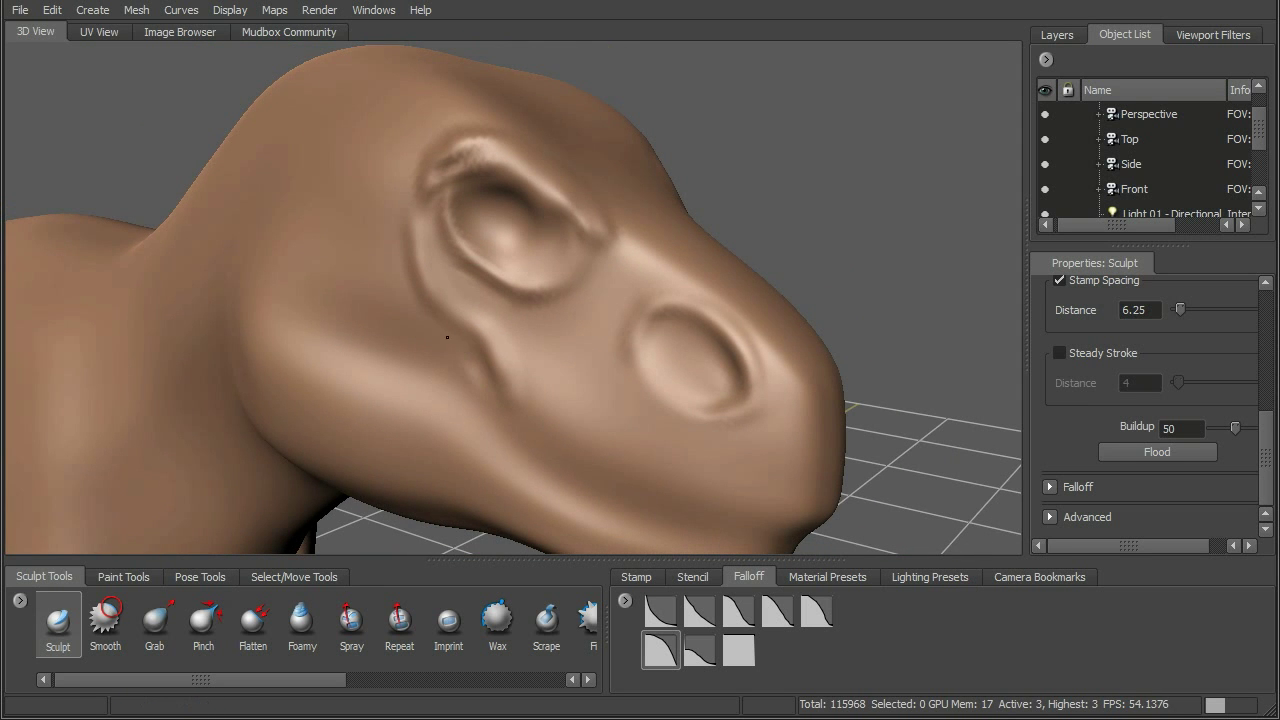
left_click_drag(478, 376, 402, 287, "shift")
key("shift")
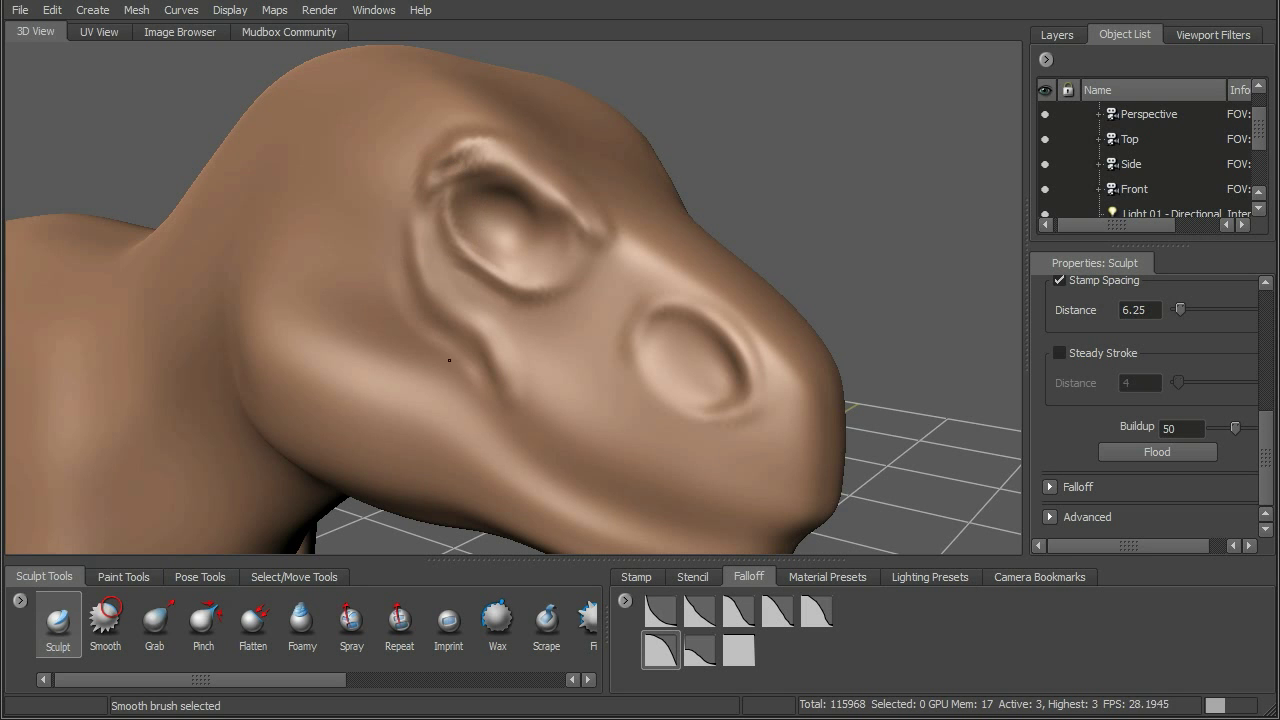
left_click_drag(522, 392, 496, 331)
Sculpt two wrinkles branching backward from the fold behind the T-Rex's eye.
mouse_move(436, 211)
left_mouse_down("alt")
mouse_move(517, 237)
mouse_move(451, 193)
left_mouse_up("alt")
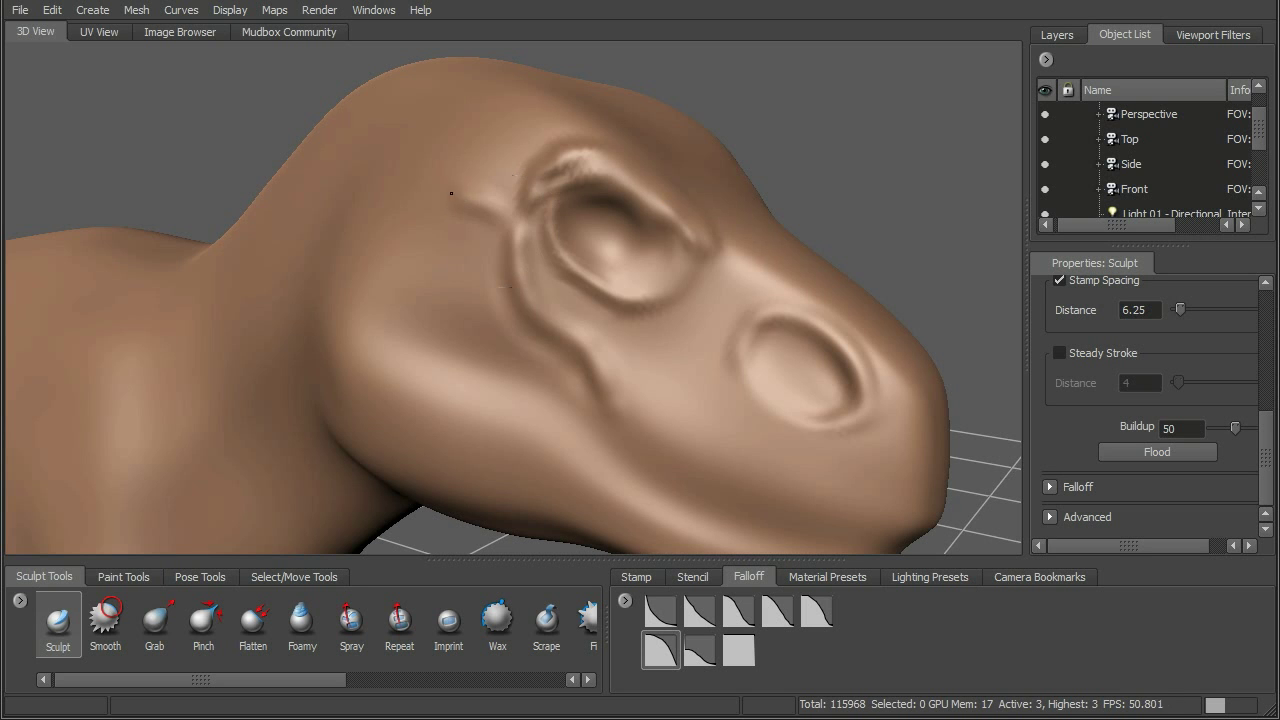
mouse_move(493, 235)
left_mouse_down()
mouse_move(466, 262)
mouse_move(380, 248)
left_mouse_up()
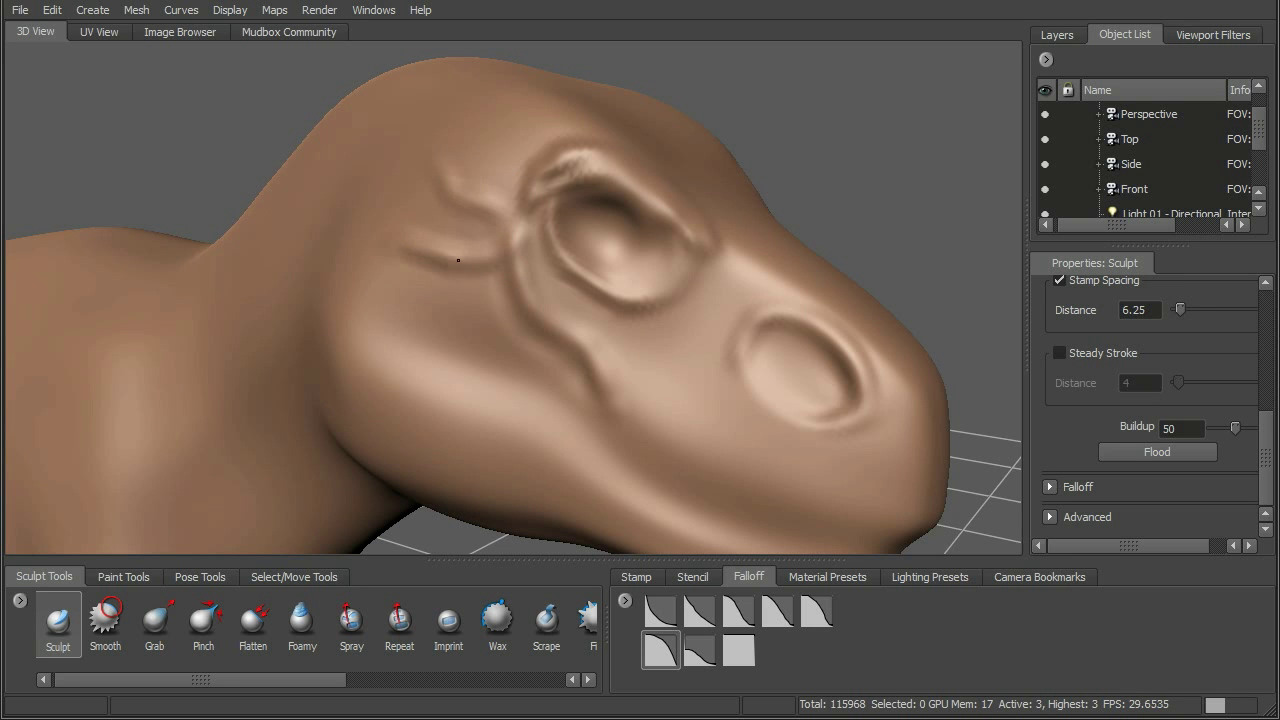
left_click_drag(458, 260, 471, 197)
left_click_drag(554, 157, 546, 163, "alt")
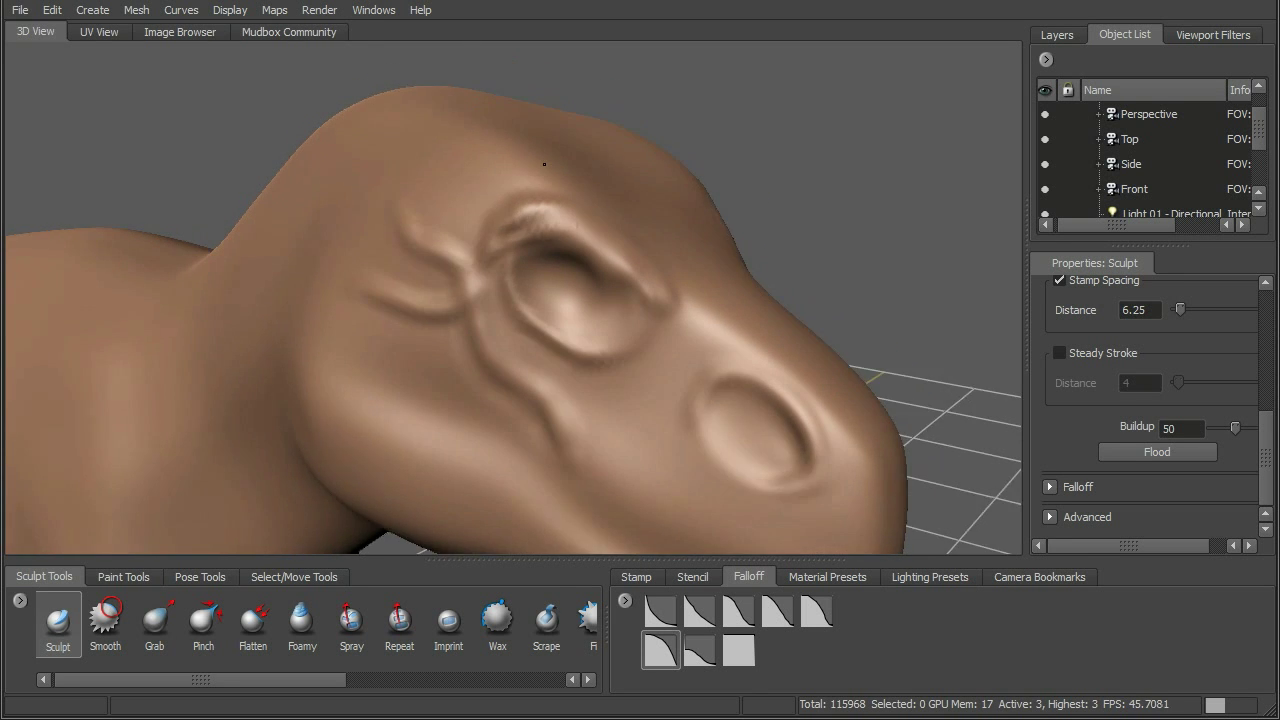
Sculpt wrinkles above and behind the brow and a ridge running from the brow toward the snout.
right_click_drag(546, 163, 577, 177, "alt")
left_click_drag(547, 161, 420, 120)
mouse_move(571, 143)
left_mouse_down()
mouse_move(480, 140)
mouse_move(402, 110)
left_mouse_up()
mouse_move(594, 154)
left_mouse_down()
mouse_move(543, 143)
mouse_move(722, 264)
left_mouse_up()
Refine the eye with short strokes that shape the eyeball and the lids around it.
mouse_move(612, 273)
left_mouse_down()
mouse_move(654, 283)
mouse_move(612, 292)
left_mouse_up()
left_click_drag(607, 291, 598, 284)
mouse_move(580, 273)
left_mouse_down()
mouse_move(625, 268)
mouse_move(645, 298)
mouse_move(637, 326)
mouse_move(650, 323)
left_mouse_up()
left_click_drag(556, 298, 595, 331)
right_click_drag(709, 277, 667, 270, "alt")
left_click_drag(644, 288, 668, 312)
Smooth the brow and the wrinkles behind the T-Rex's eye.
key("shift")
left_click_drag(637, 254, 586, 291, "alt")
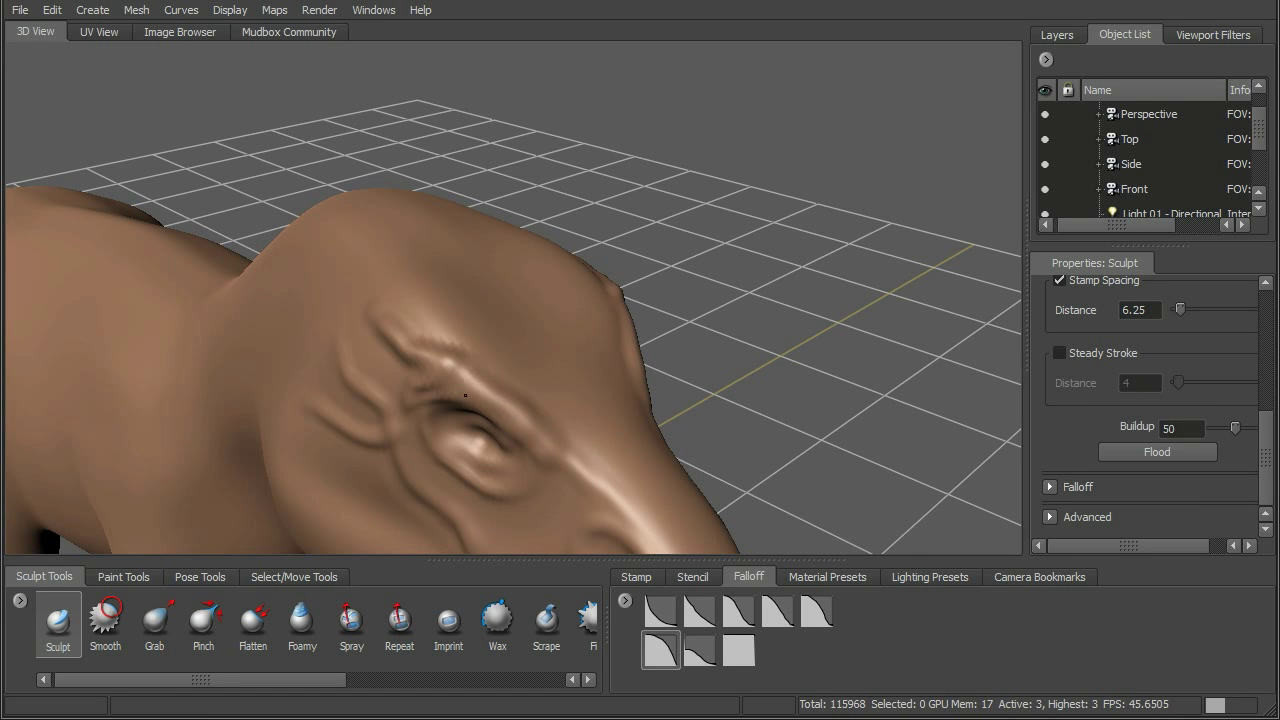
mouse_move(488, 336)
left_mouse_down("alt")
mouse_move(491, 294)
mouse_move(537, 294)
left_mouse_up("alt")
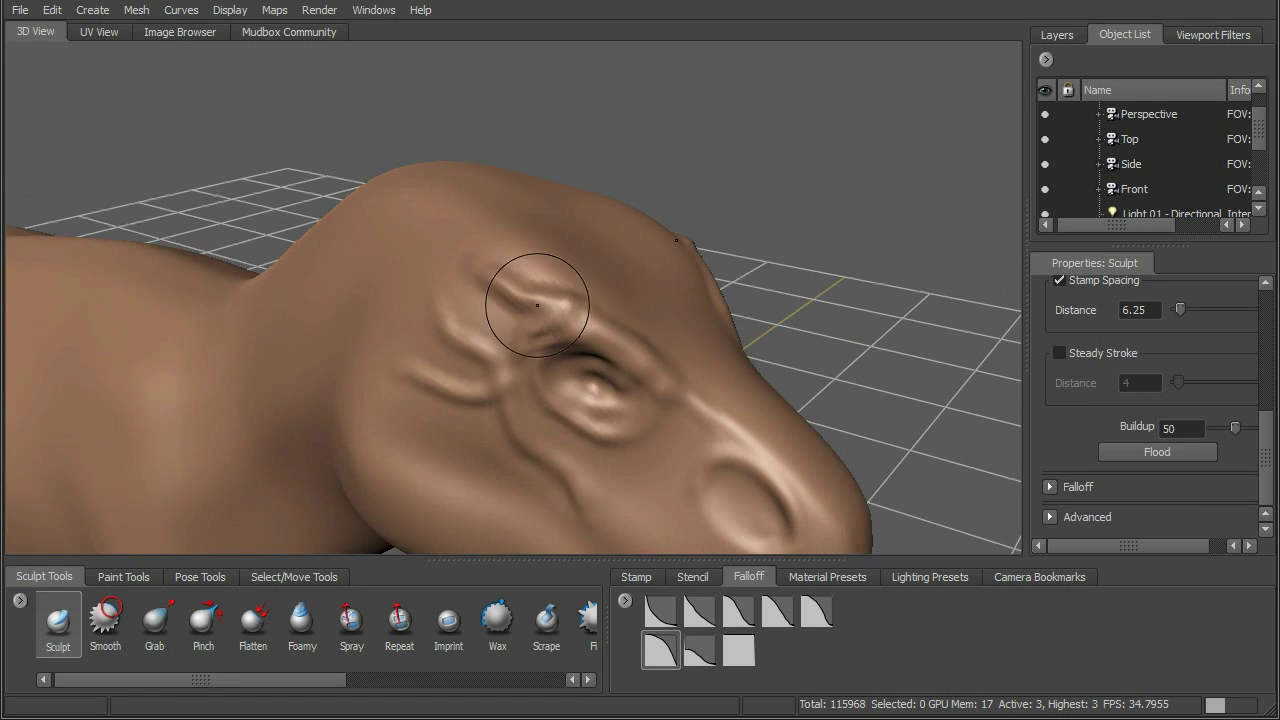
key("shift")
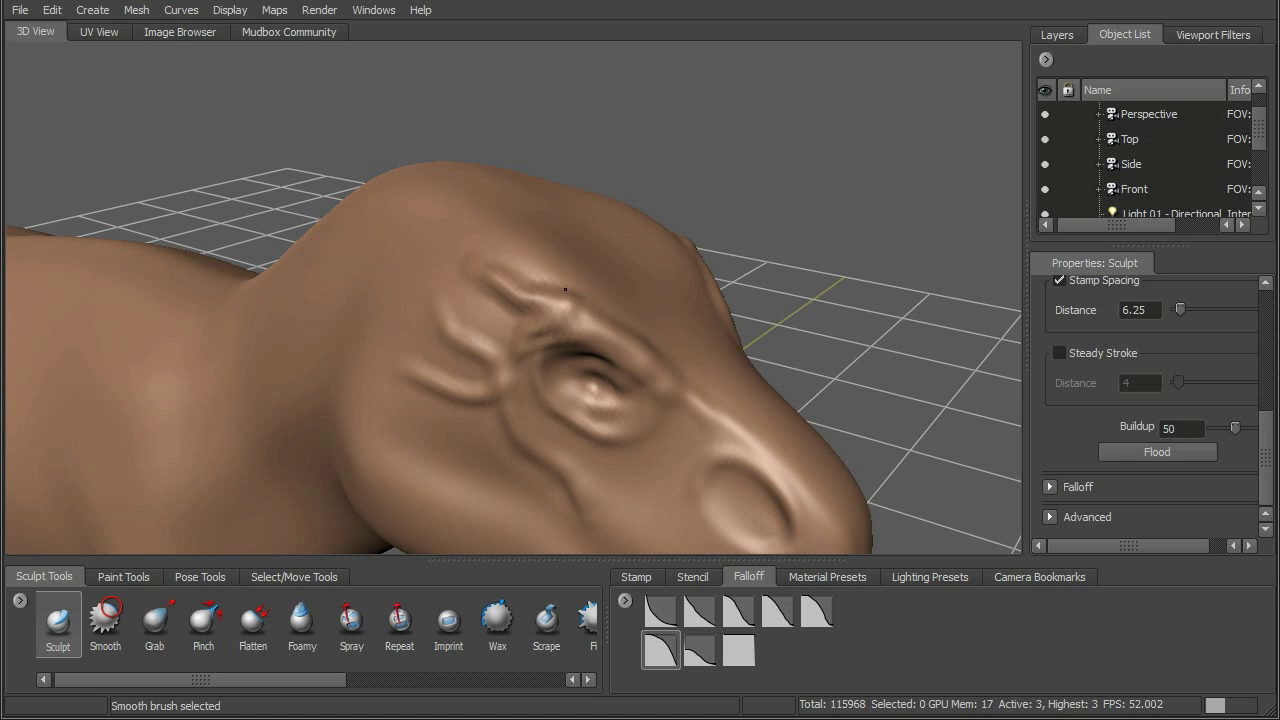
left_click_drag(542, 288, 646, 265, "alt")
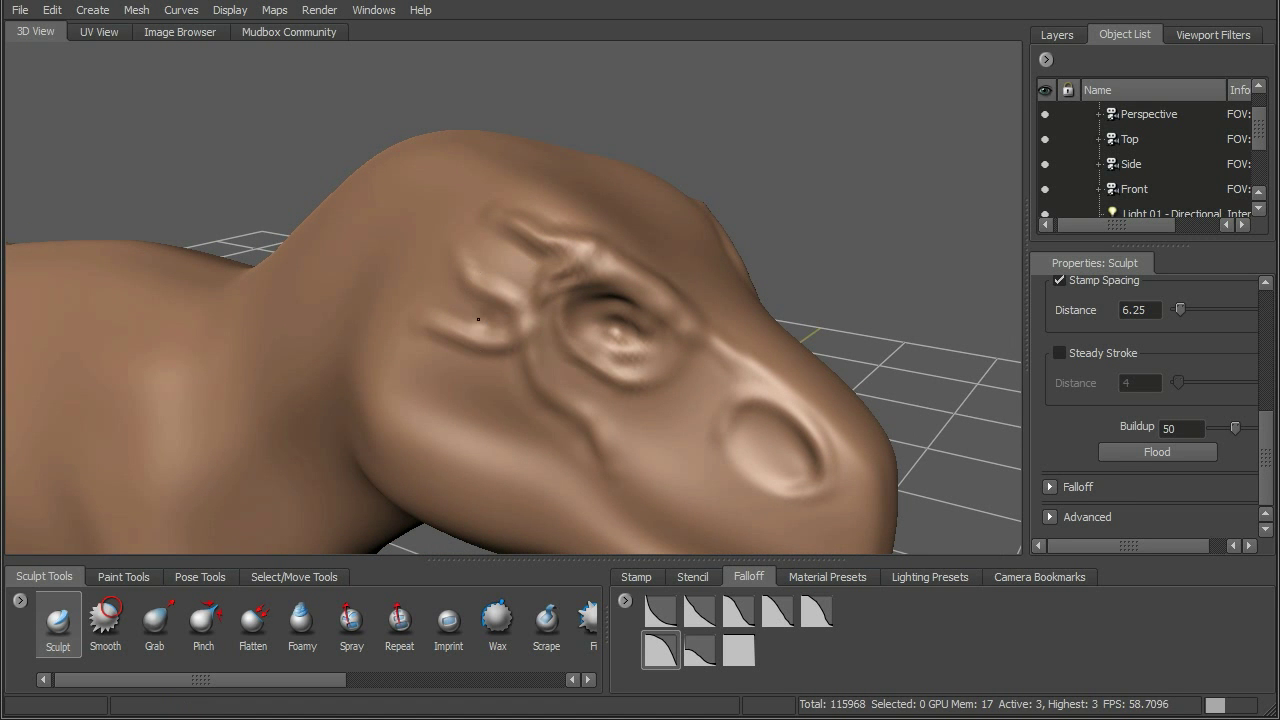
mouse_move(478, 300)
left_mouse_down("shift")
mouse_move(502, 335)
mouse_move(531, 323)
left_mouse_up("shift")
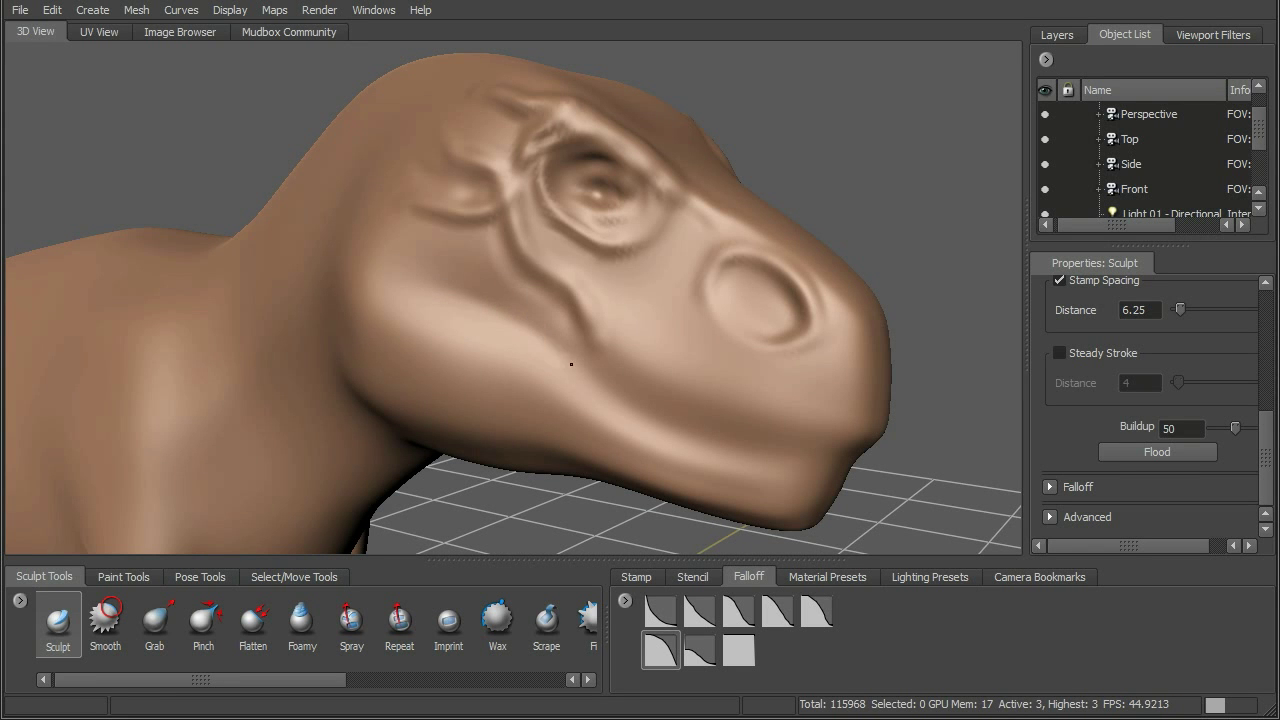
Define the crease at the corner of the T-Rex's mouth between the cheek fold and the lower jaw.
left_click_drag(563, 359, 618, 395)
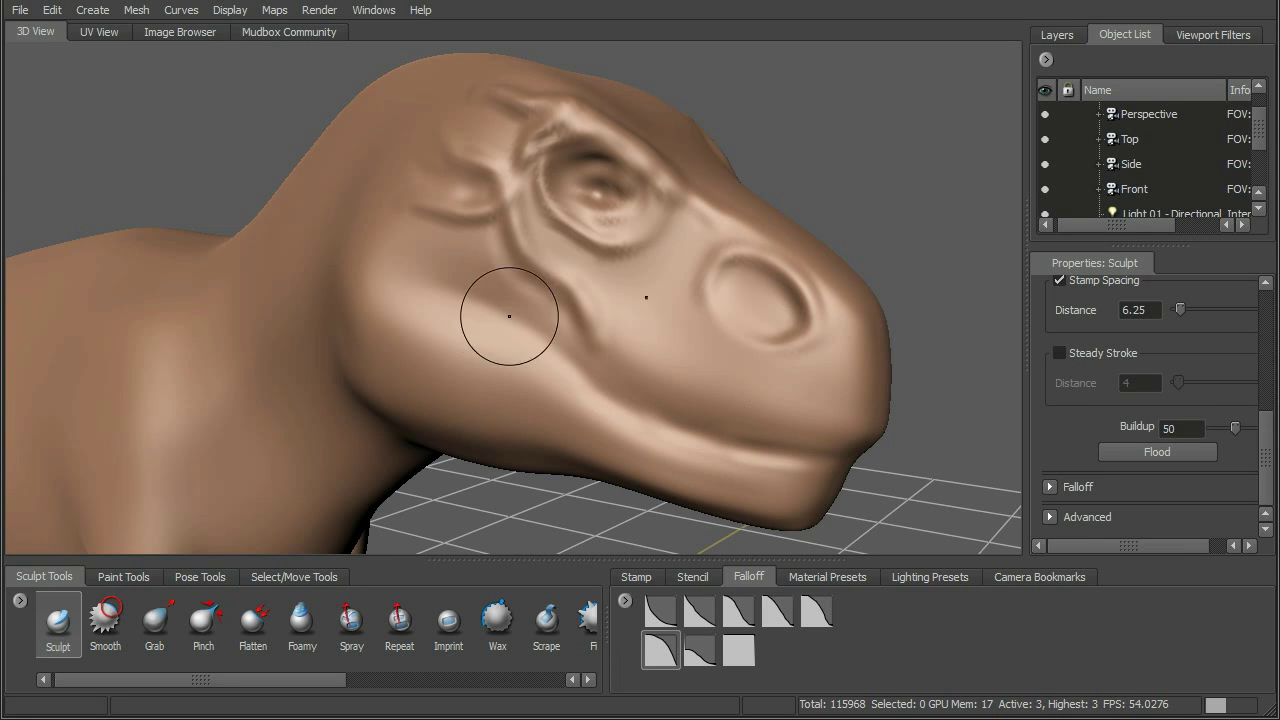
right_click_drag(803, 319, 737, 303, "alt")
left_click_drag(737, 303, 697, 324, "alt")
middle_click_drag(697, 324, 726, 256, "alt")
right_click_drag(787, 233, 774, 177, "alt")
middle_click_drag(777, 211, 870, 180, "alt")
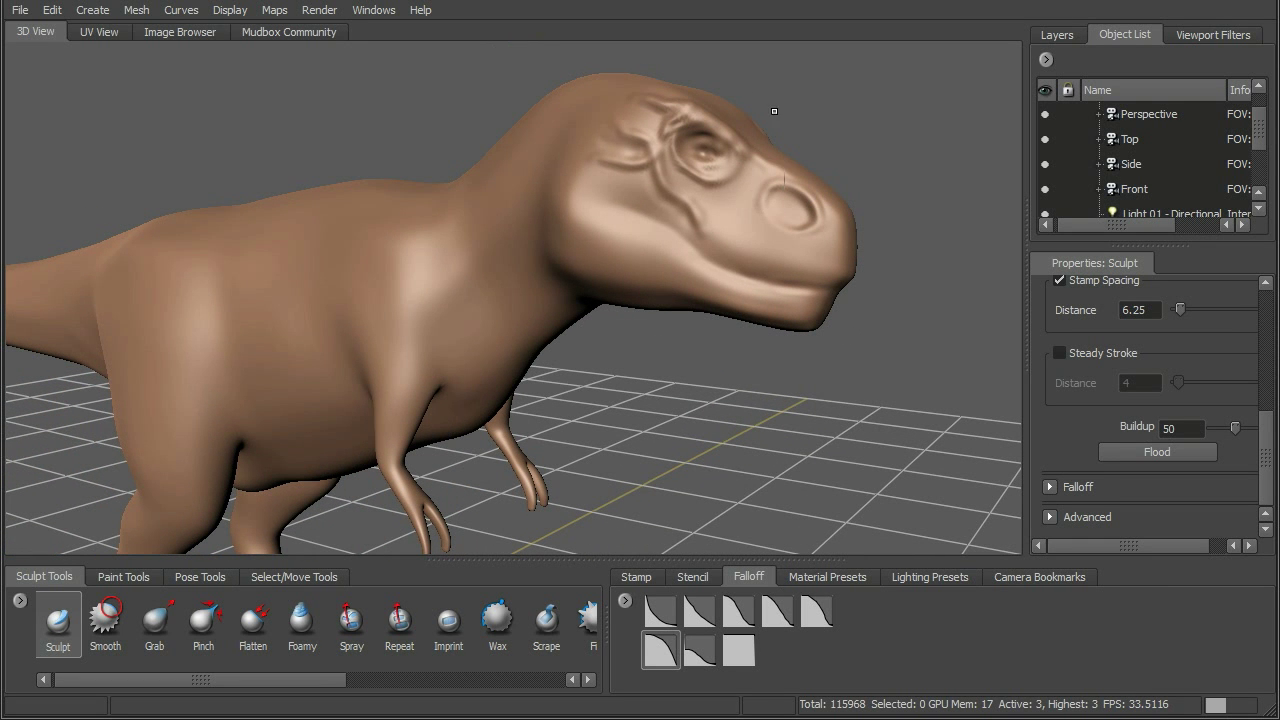
Switch to the Bulge brush and build long vertical muscle ridges on the T-Rex's thigh.
scroll(437, 626, "down", 5)
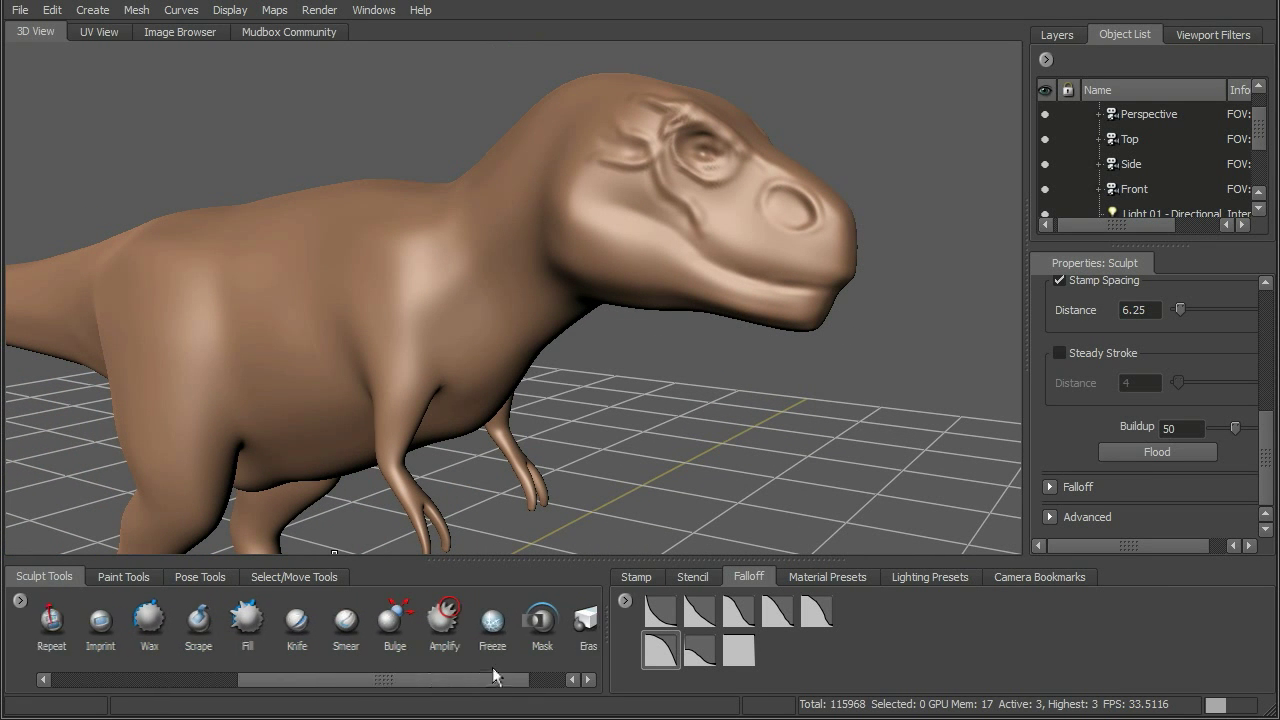
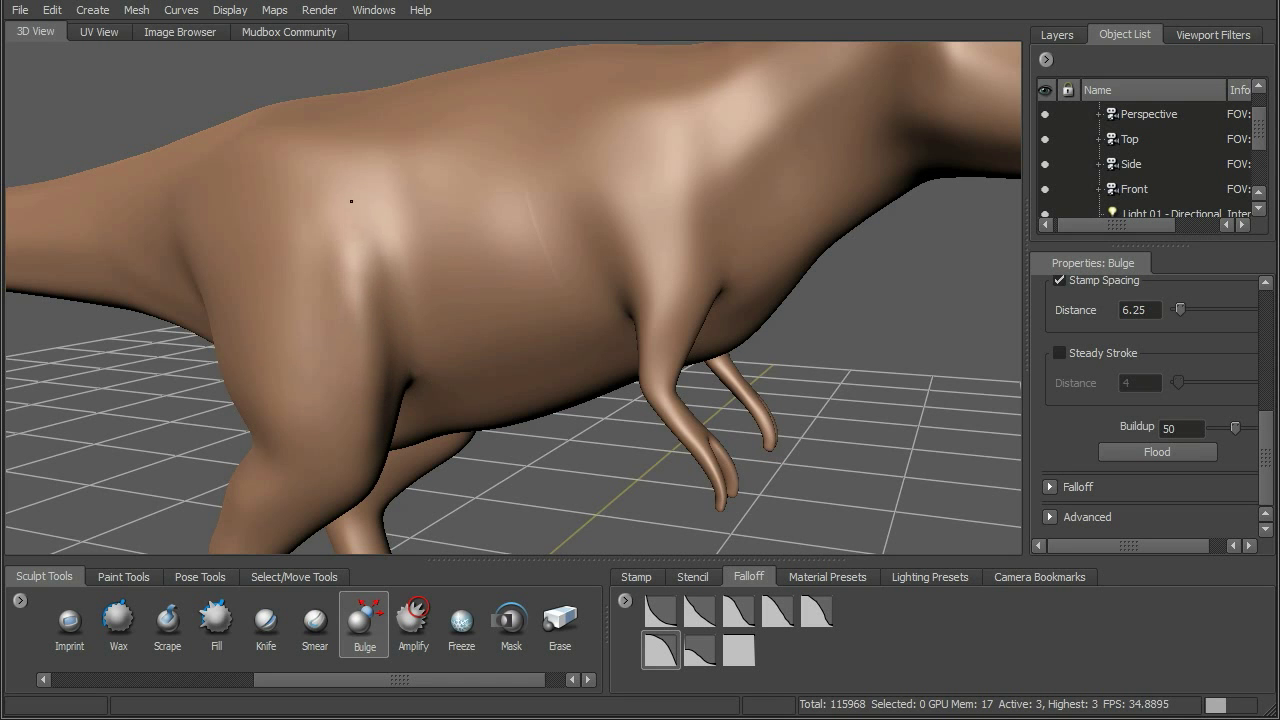
mouse_move(362, 297)
left_mouse_down("alt")
mouse_move(333, 425)
mouse_move(315, 240)
left_mouse_up("alt")
left_click_drag(325, 425, 299, 183)
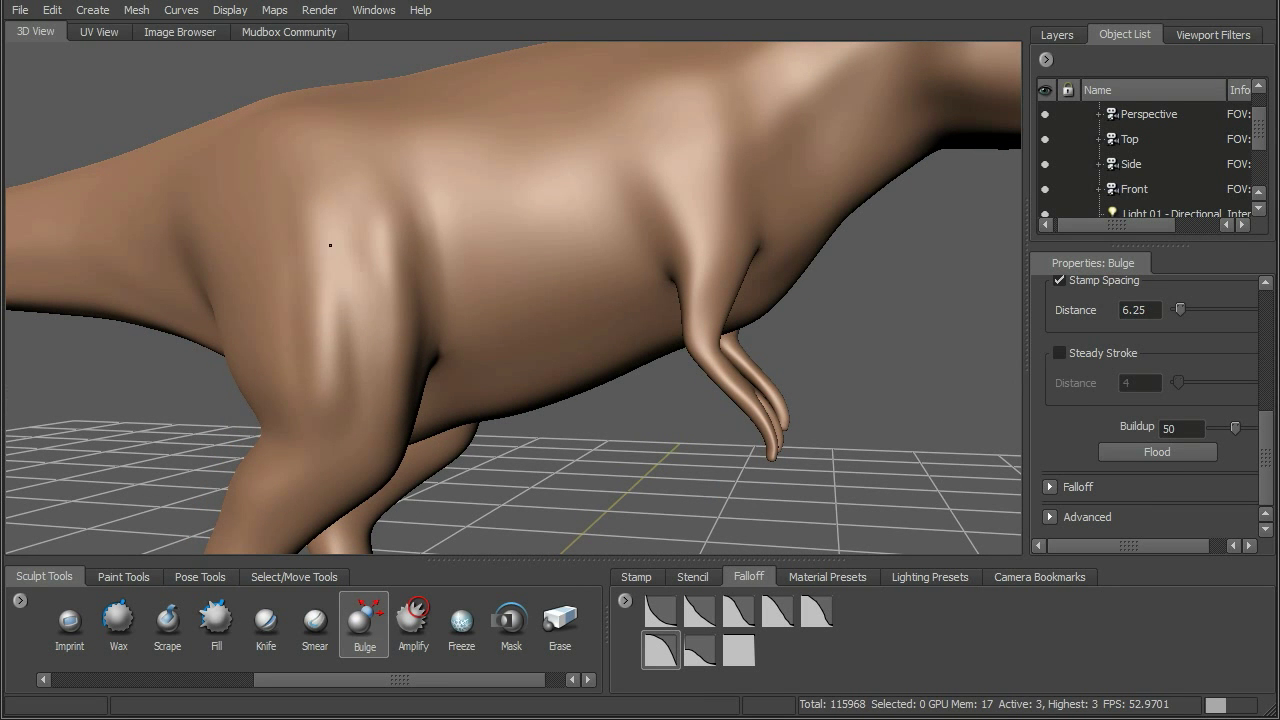
left_click_drag(314, 286, 343, 400, "alt")
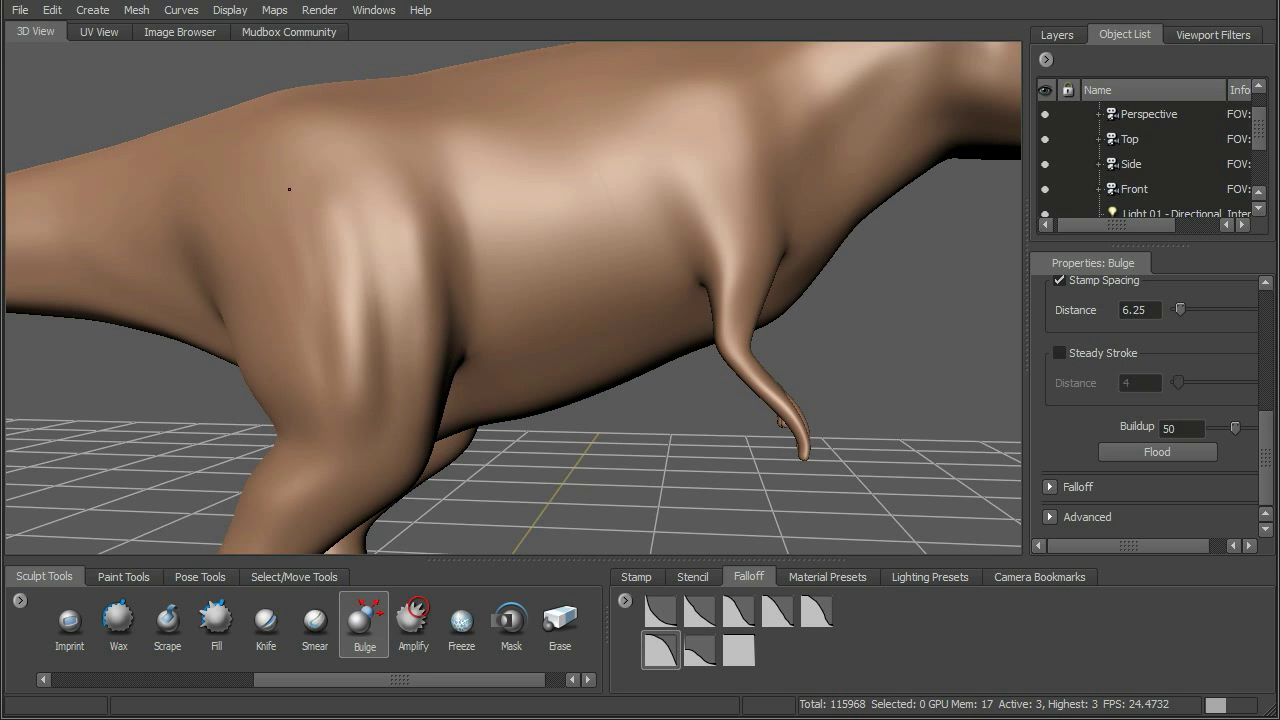
left_click_drag(300, 217, 338, 419, "alt")
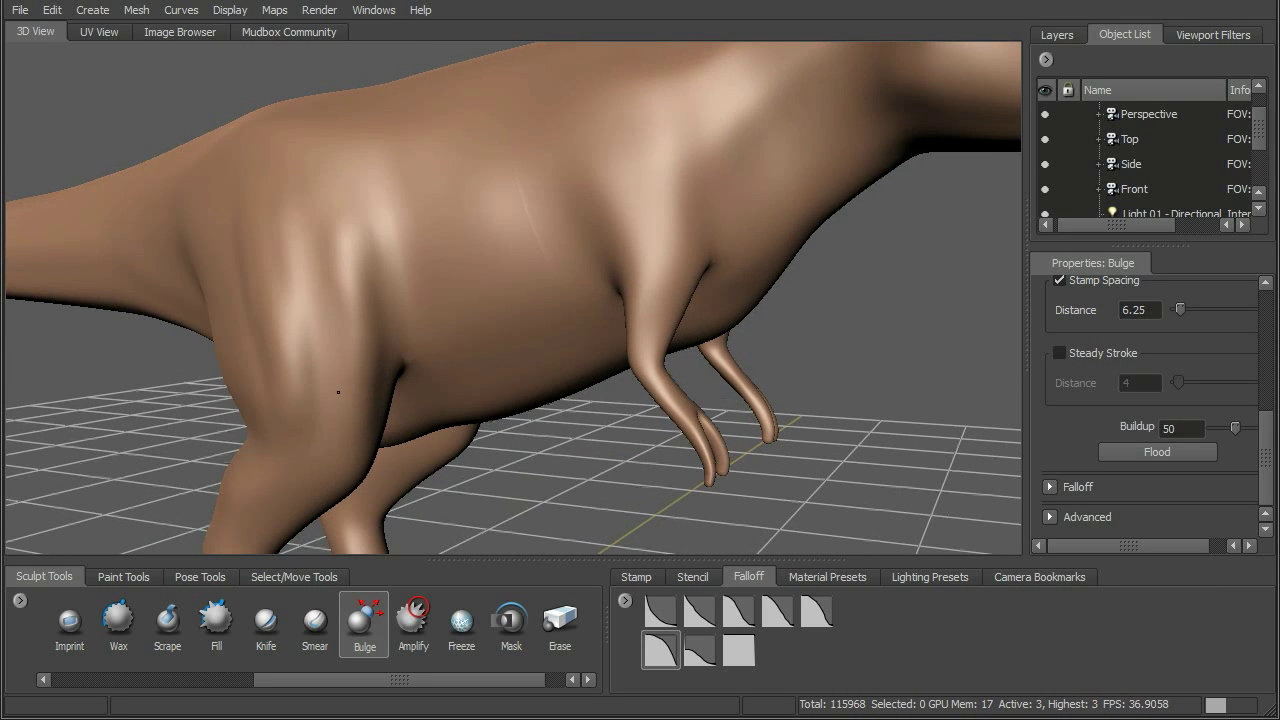
left_click_drag(337, 191, 343, 334, "alt")
Bulge diagonal muscle ridges across the rear and lower part of the T-Rex's thigh.
mouse_move(270, 261)
left_mouse_down()
mouse_move(243, 260)
mouse_move(383, 297)
mouse_move(346, 220)
mouse_move(389, 383)
left_mouse_up()
left_click_drag(255, 365, 385, 411)
left_click_drag(290, 378, 365, 403)
left_click_drag(305, 358, 389, 386)
left_click_drag(266, 348, 349, 363)
left_click_drag(274, 322, 376, 391)
left_click_drag(277, 284, 379, 345)
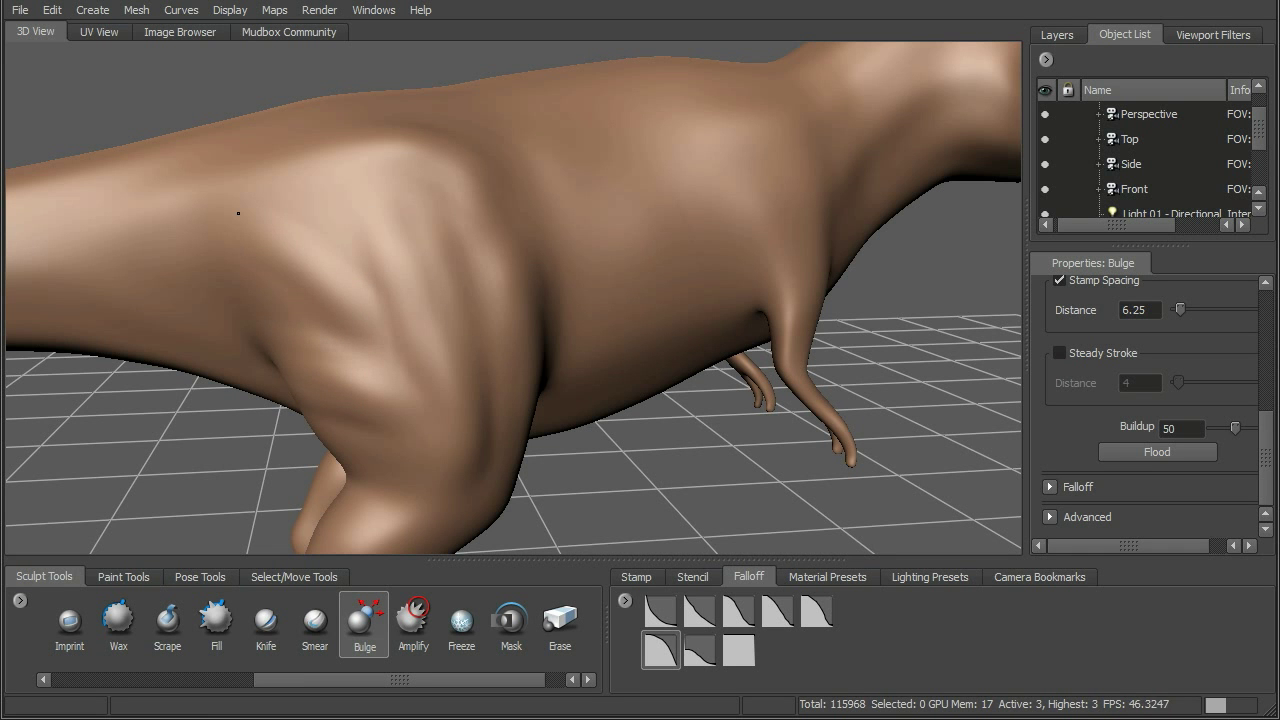
Bulge muscle ridges on the T-Rex's shoulder, just above the arm.
left_click_drag(399, 436, 500, 390, "alt")
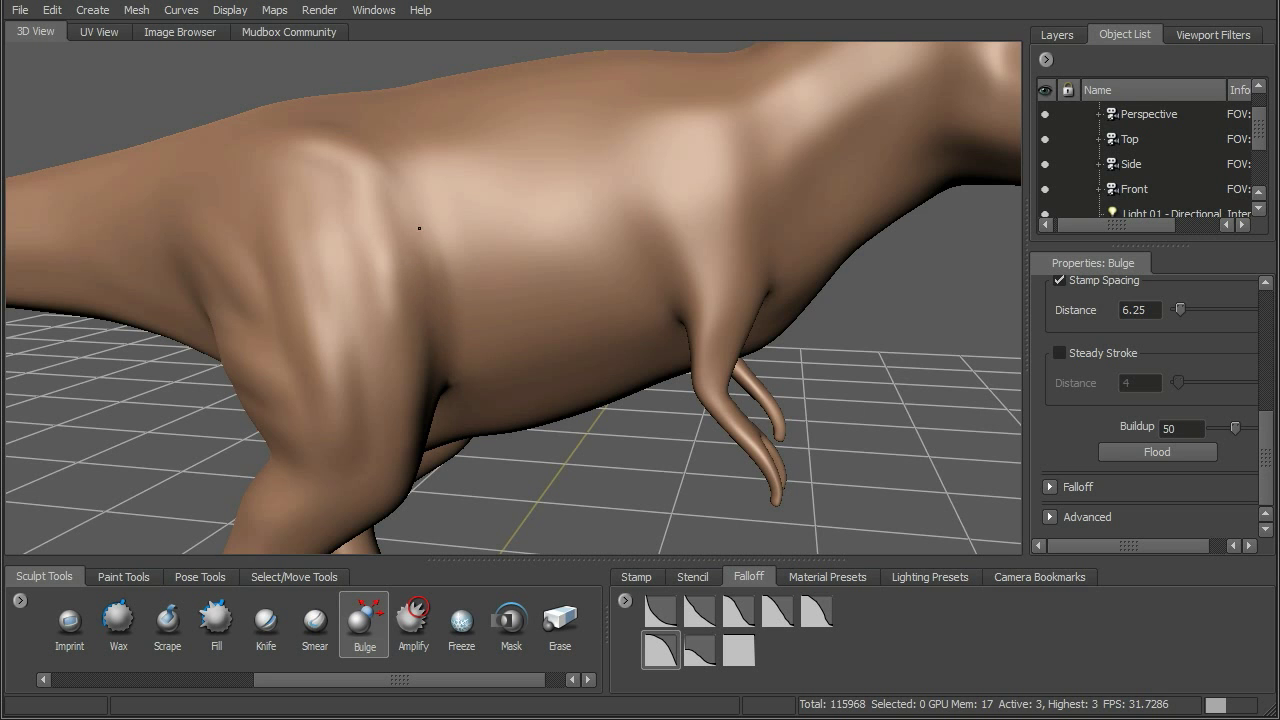
mouse_move(757, 225)
left_mouse_down("alt")
mouse_move(720, 226)
mouse_move(675, 268)
mouse_move(679, 318)
left_mouse_up("alt")
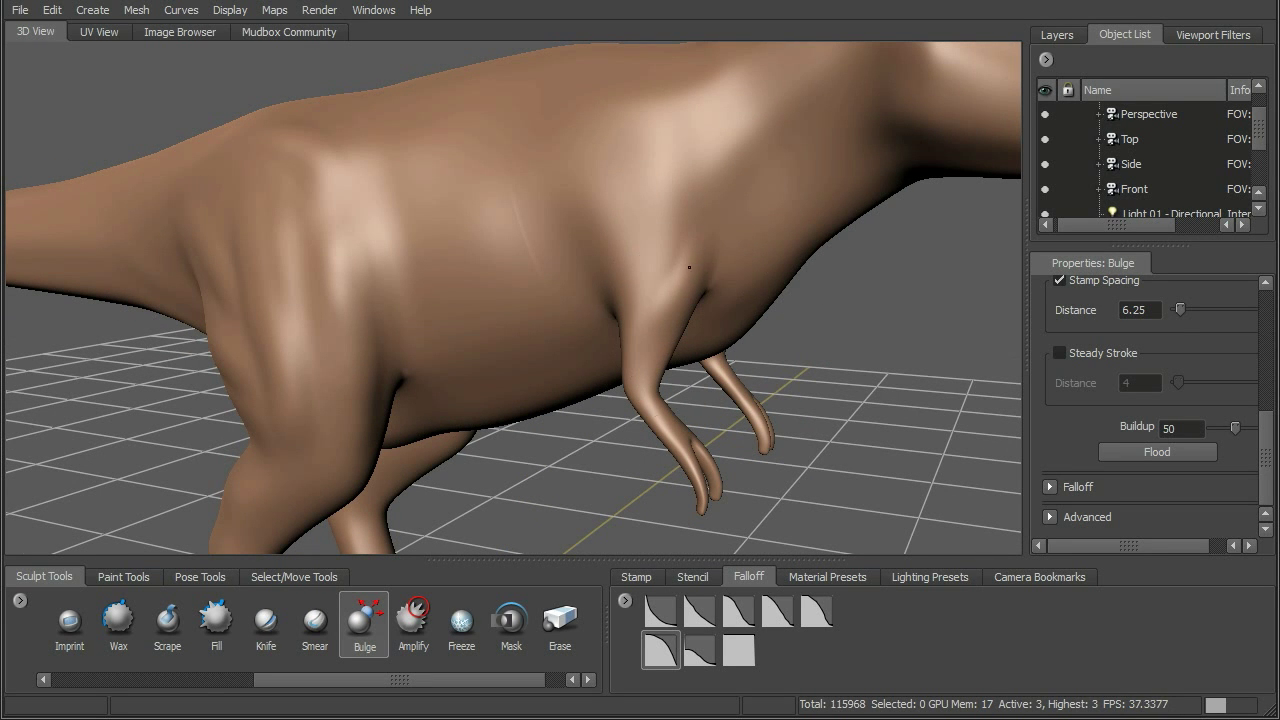
left_click_drag(657, 268, 655, 268)
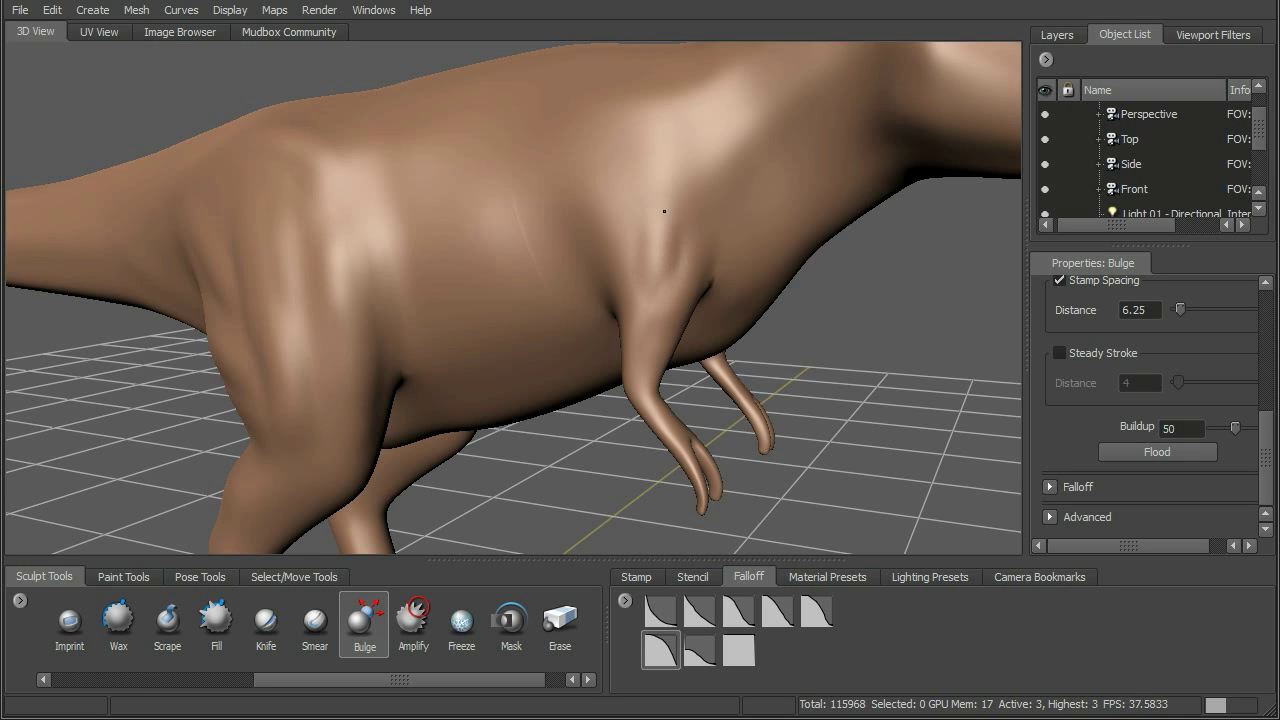
left_click_drag(679, 179, 620, 272, "alt")
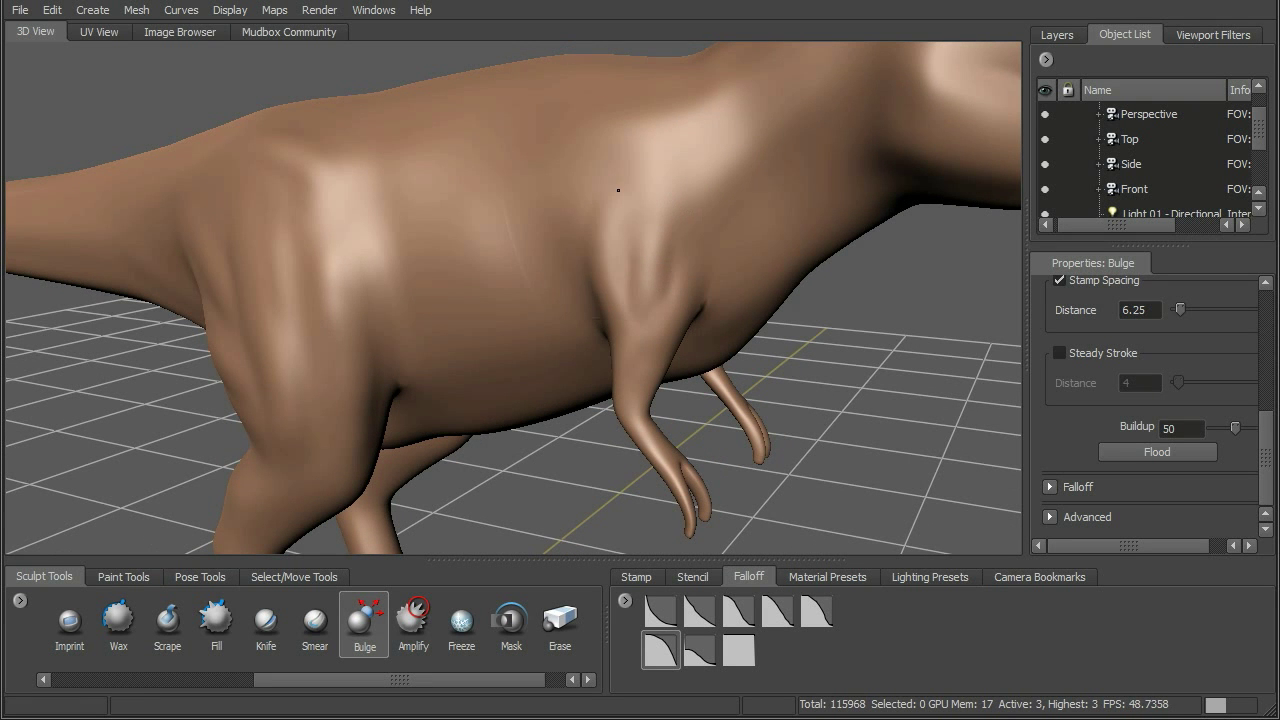
Bulge long muscle ridges along the T-Rex's neck between the shoulder and the back of the head.
mouse_move(701, 195)
left_mouse_down("alt")
mouse_move(790, 163)
mouse_move(697, 174)
left_mouse_up("alt")
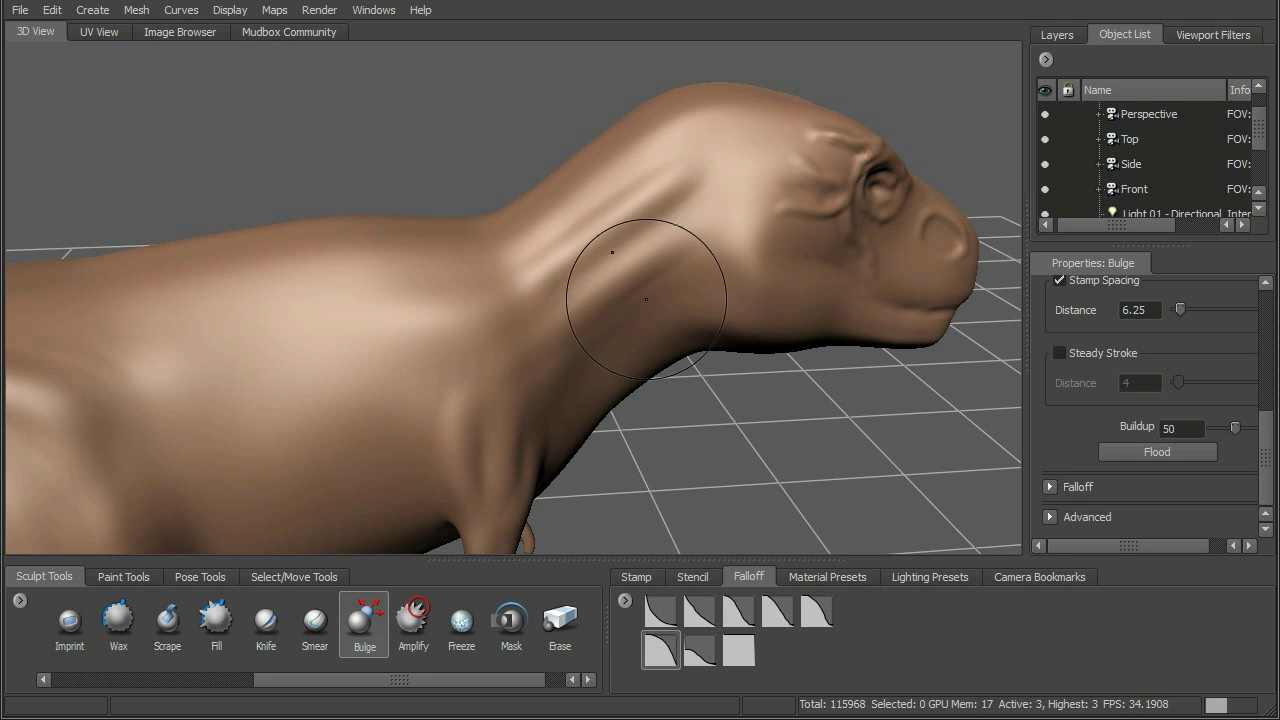
left_click_drag(619, 314, 698, 207, "alt")
mouse_move(560, 312)
left_mouse_down("alt")
mouse_move(679, 153)
mouse_move(623, 214)
mouse_move(694, 220)
mouse_move(774, 199)
left_mouse_up("alt")
left_click_drag(625, 291, 651, 262, "alt")
right_click_drag(651, 262, 679, 261, "alt")
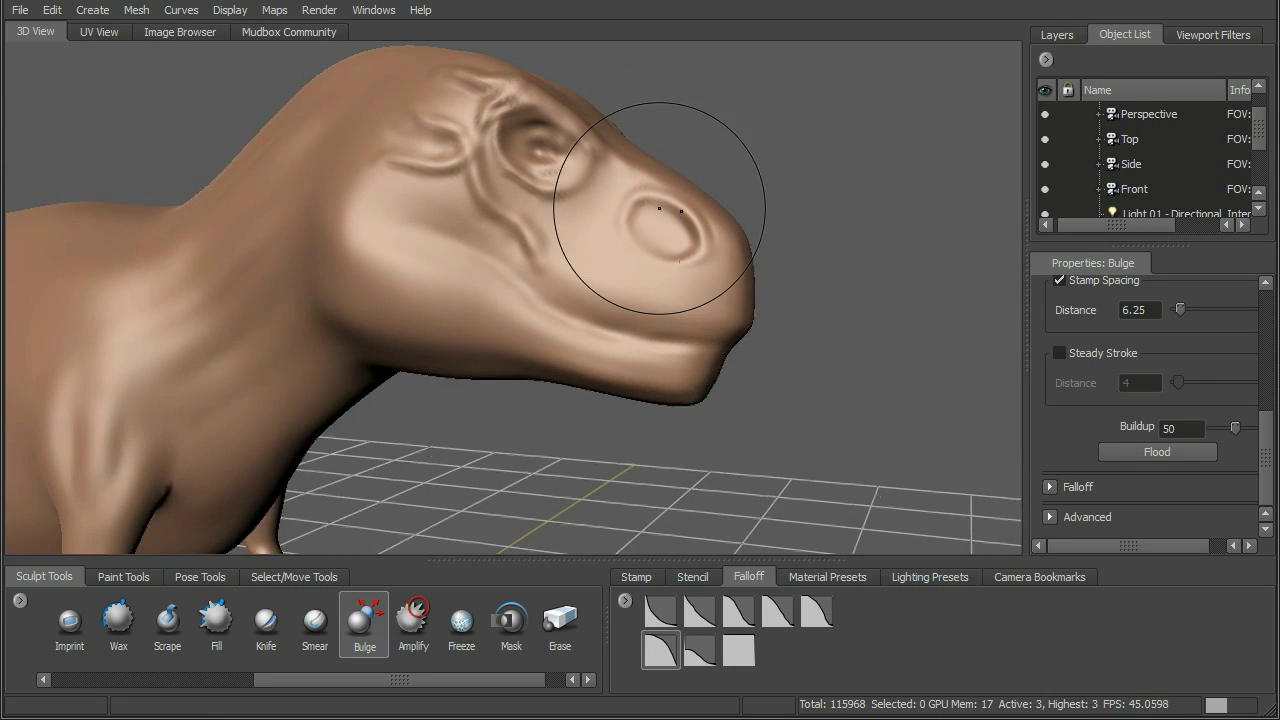
Switch to the Grab brush and pull the T-Rex's lip downward at the side of the snout.
left_click_drag(679, 261, 583, 323, "alt")
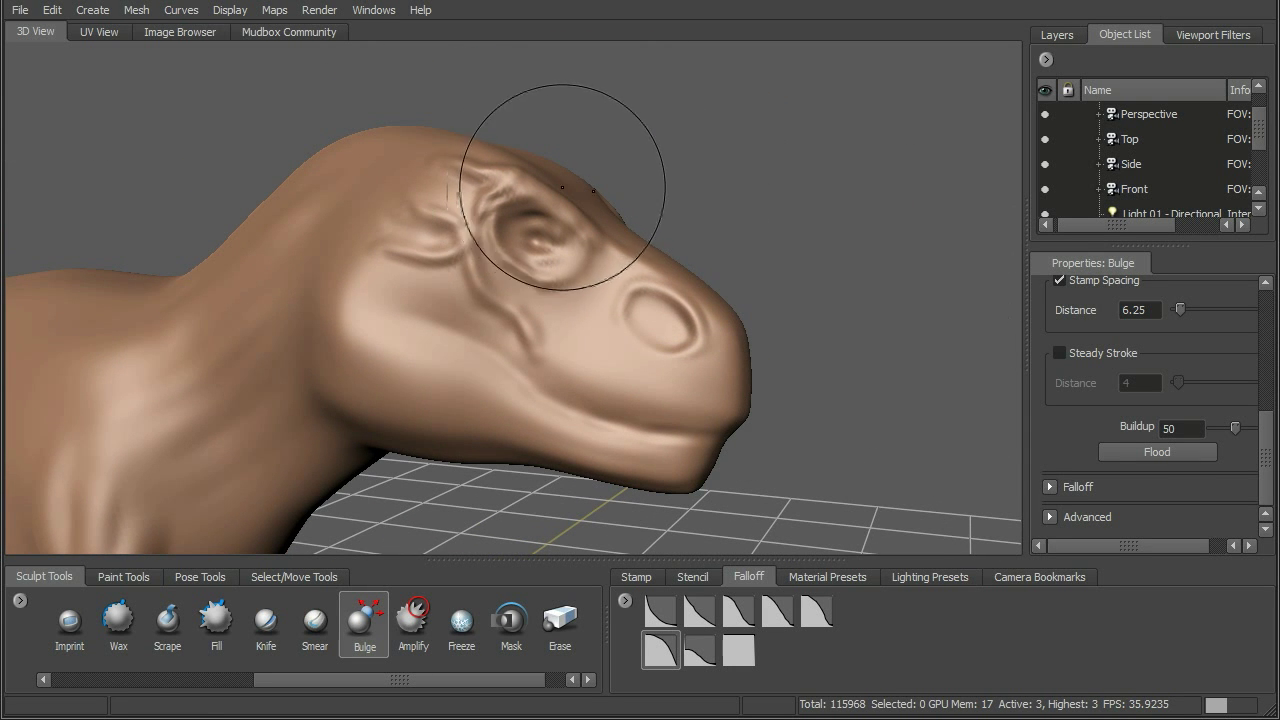
left_click_drag(634, 223, 661, 211, "alt")
left_click_drag(290, 683, 89, 664)
left_click(159, 622)
mouse_move(667, 241)
left_mouse_down("alt")
mouse_move(569, 251)
mouse_move(545, 280)
left_mouse_up("alt")
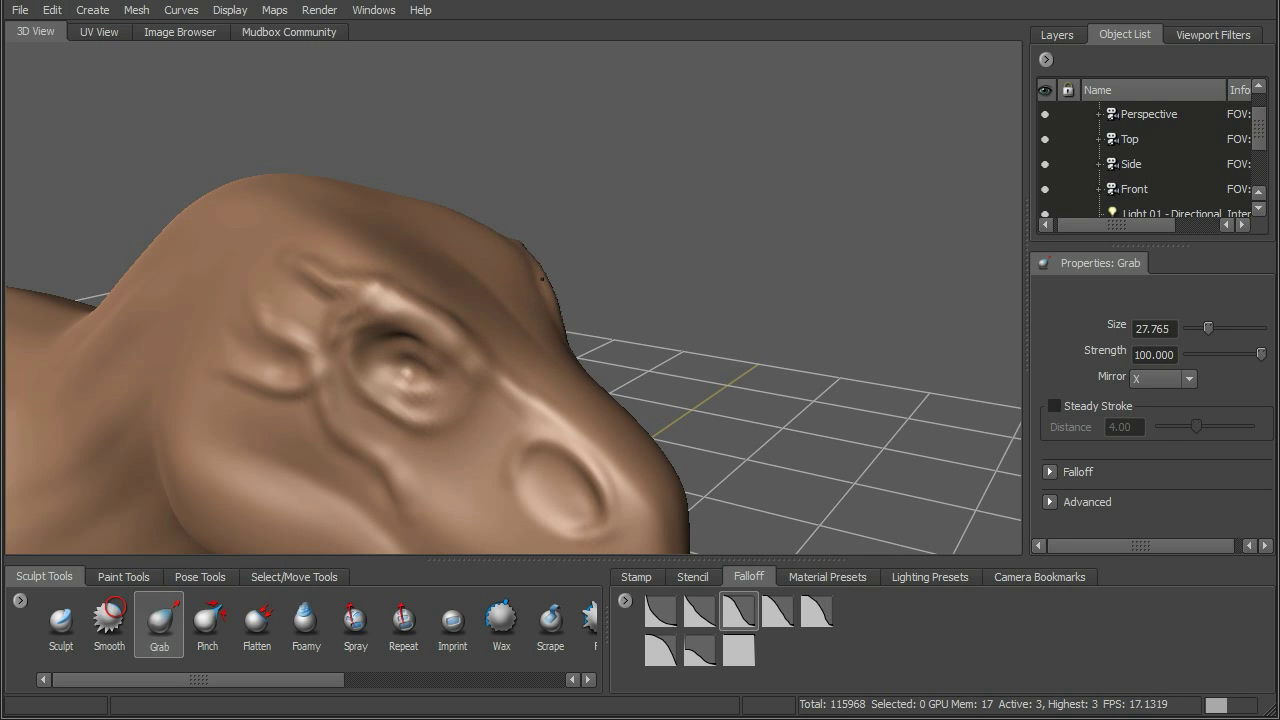
left_click_drag(541, 282, 251, 121, "alt")
middle_click_drag(440, 378, 374, 214, "alt")
right_click_drag(374, 214, 337, 207, "alt")
mouse_move(325, 350)
left_mouse_down()
mouse_move(300, 347)
mouse_move(343, 378)
left_mouse_up()
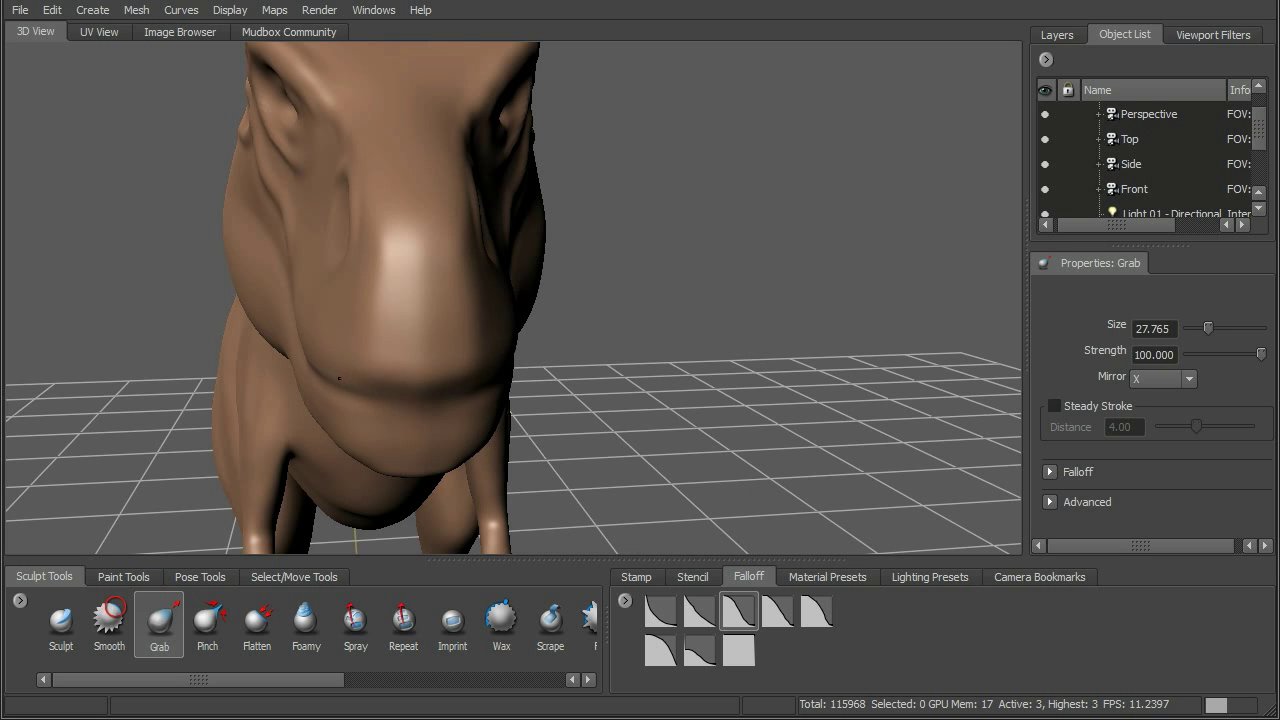
left_click_drag(471, 337, 711, 281, "alt")
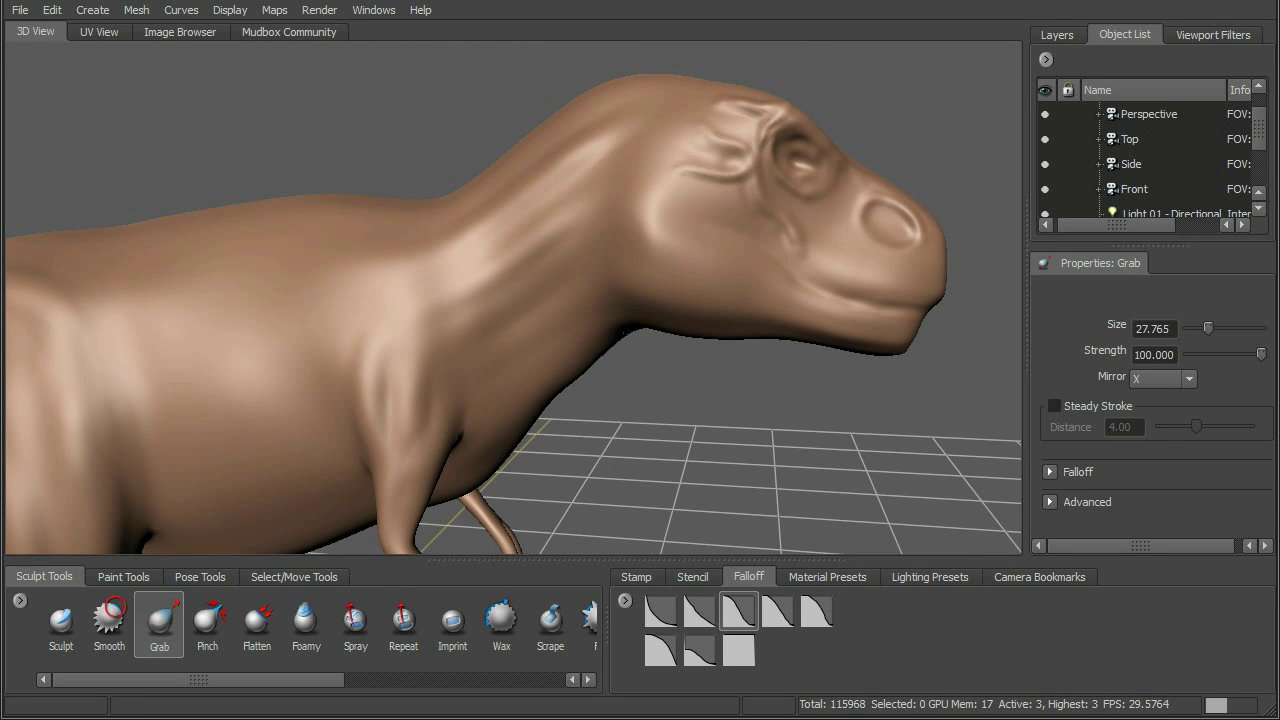
Enlarge the Grab brush to a size of 49.577 and look over the T-Rex's belly, arm and head.
mouse_move(632, 307)
left_mouse_down("alt")
mouse_move(623, 320)
mouse_move(614, 300)
mouse_move(573, 316)
mouse_move(609, 371)
mouse_move(536, 366)
left_mouse_up("alt")
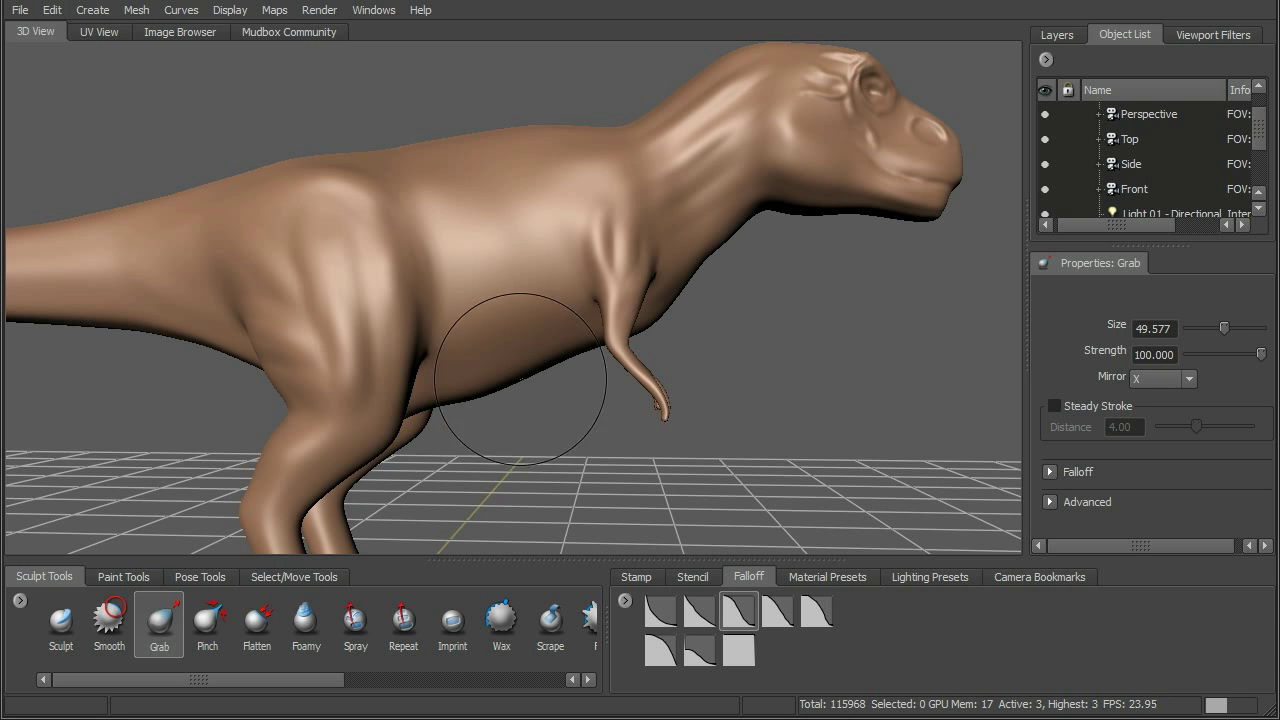
left_click_drag(520, 381, 536, 377, "alt")
left_click_drag(430, 356, 436, 374, "alt")
middle_click_drag(436, 374, 670, 374, "alt")
mouse_move(650, 318)
left_mouse_down("alt")
mouse_move(577, 349)
mouse_move(622, 268)
left_mouse_up("alt")
middle_click_drag(778, 212, 506, 316, "alt")
left_click_drag(660, 256, 561, 319, "alt")
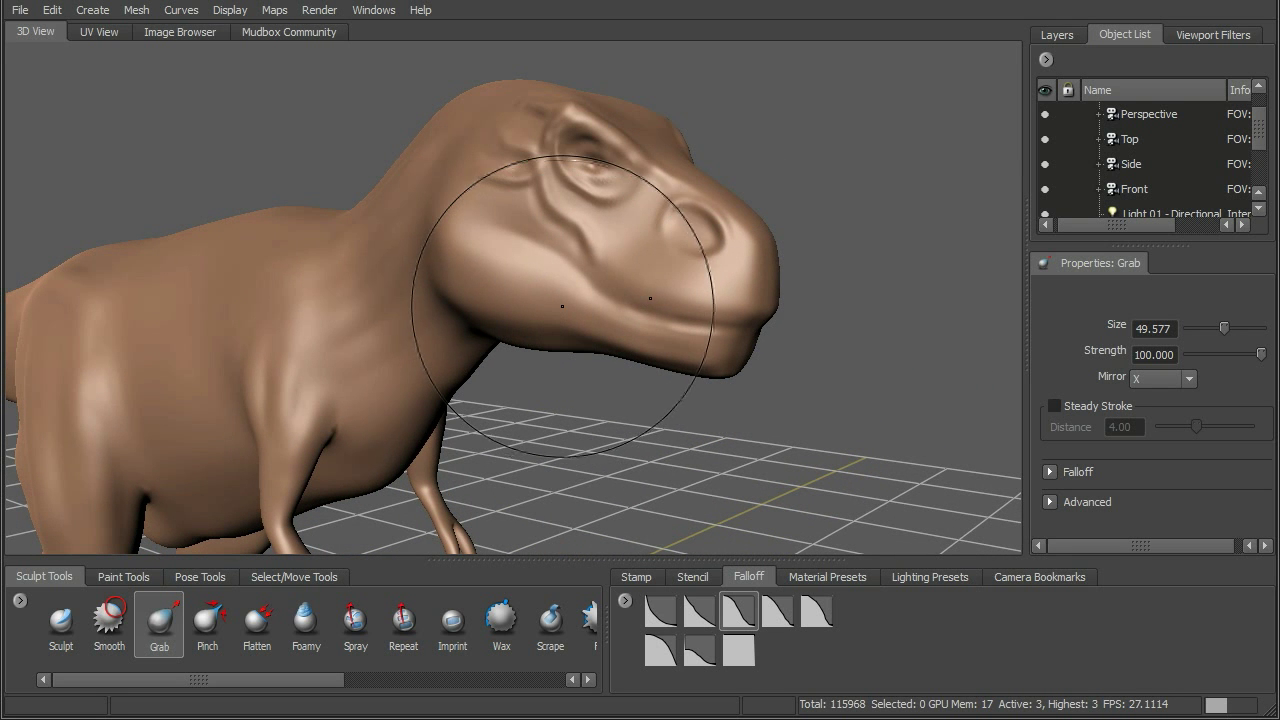
left_click_drag(543, 290, 543, 306, "alt")
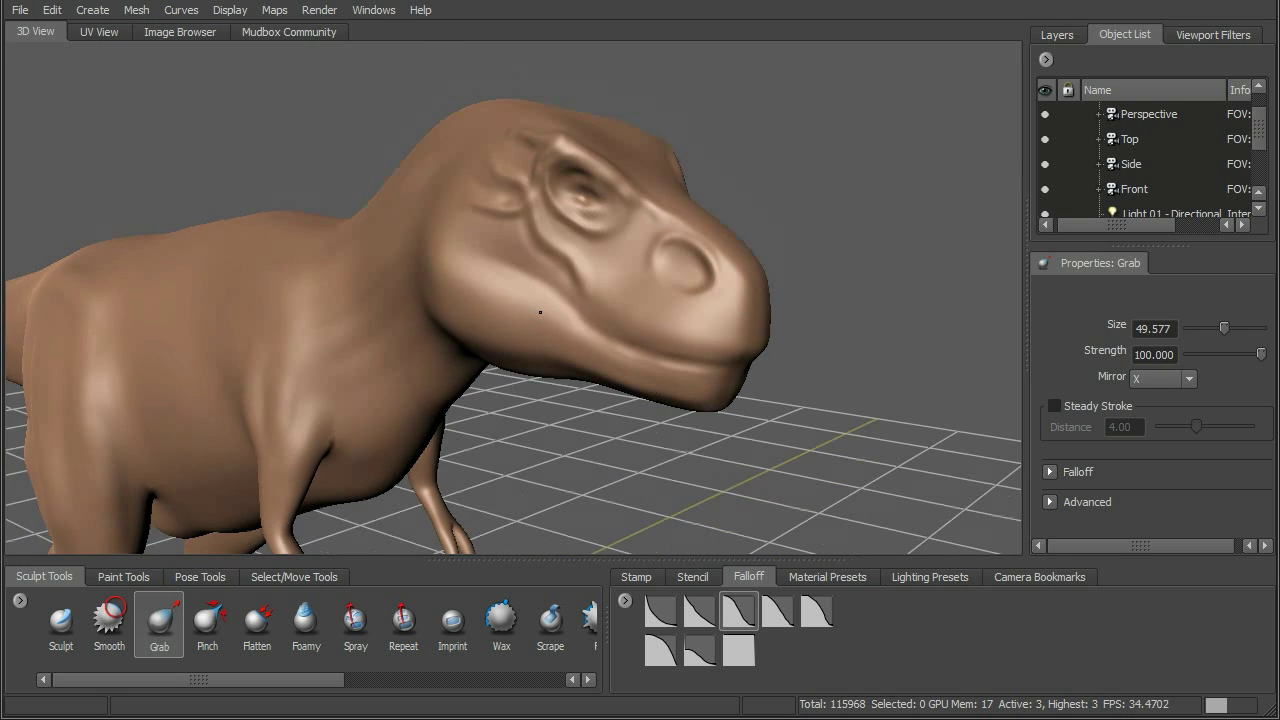
Switch to the Knife brush and bring its stamp image settings into view.
middle_click_drag(543, 306, 529, 291, "alt")
right_click_drag(529, 291, 575, 310, "alt")
left_click_drag(276, 690, 407, 688)
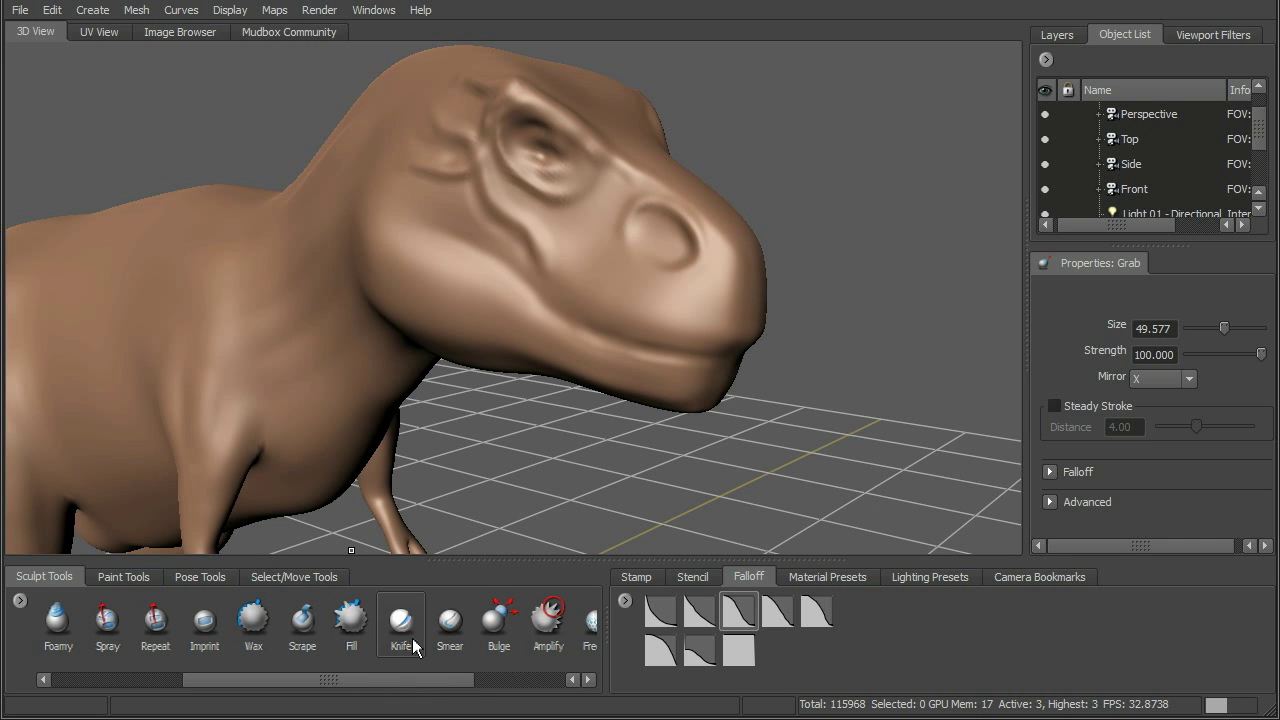
left_click(401, 621)
left_click_drag(545, 350, 580, 376, "alt")
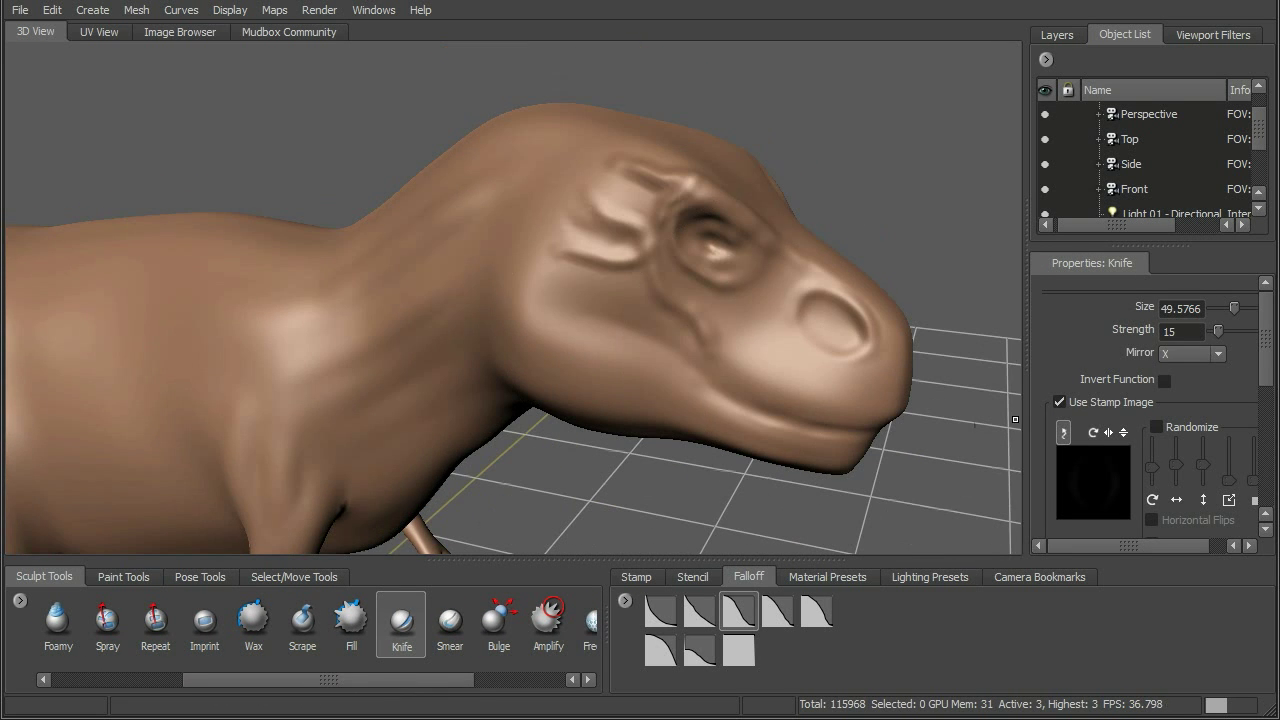
scroll(1265, 362, "down", 2)
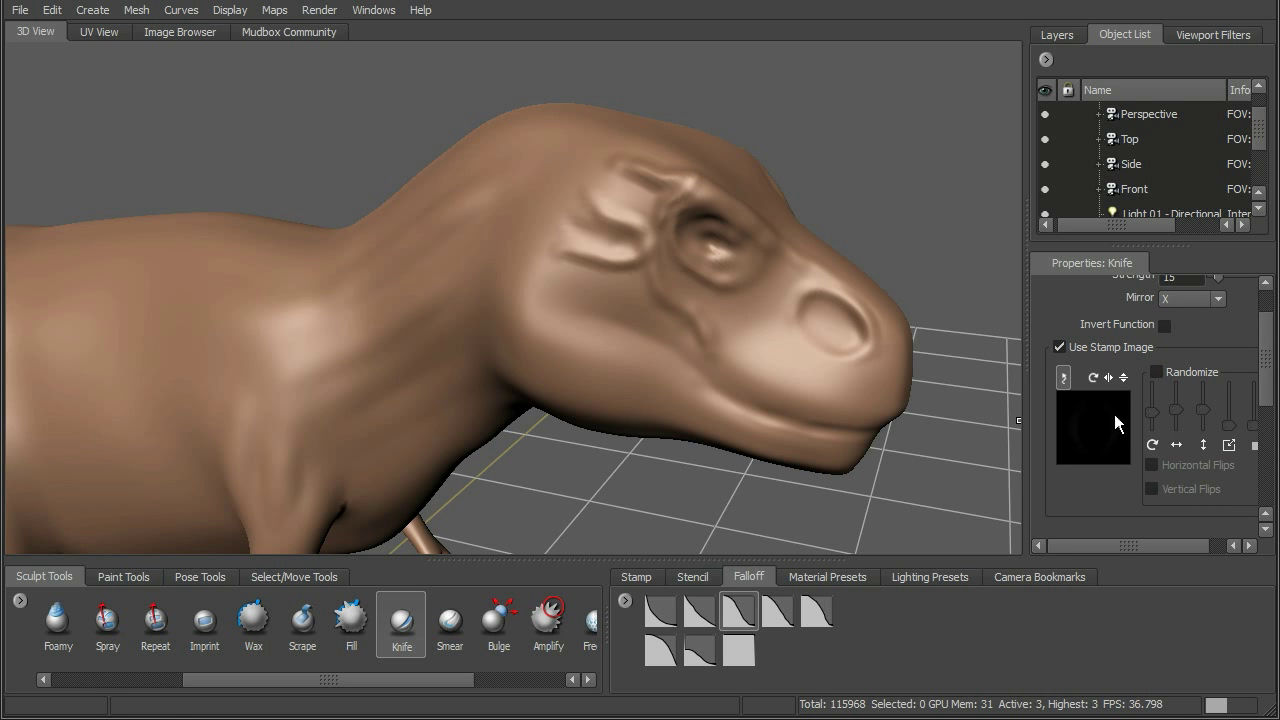
Subdivide the T-Rex mesh by one more level, to level 4, to gain resolution for fine cuts.
left_click_drag(455, 369, 572, 306, "alt")
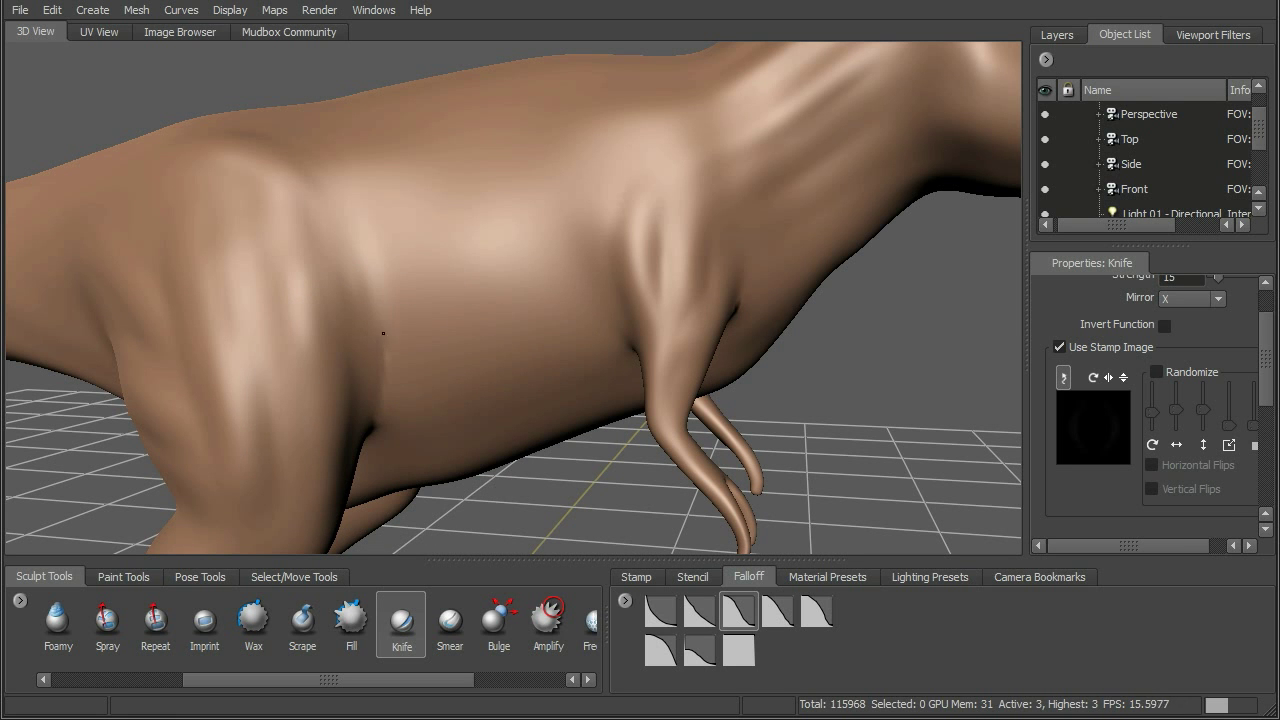
mouse_move(407, 360)
left_mouse_down("alt")
mouse_move(514, 271)
mouse_move(518, 320)
left_mouse_up("alt")
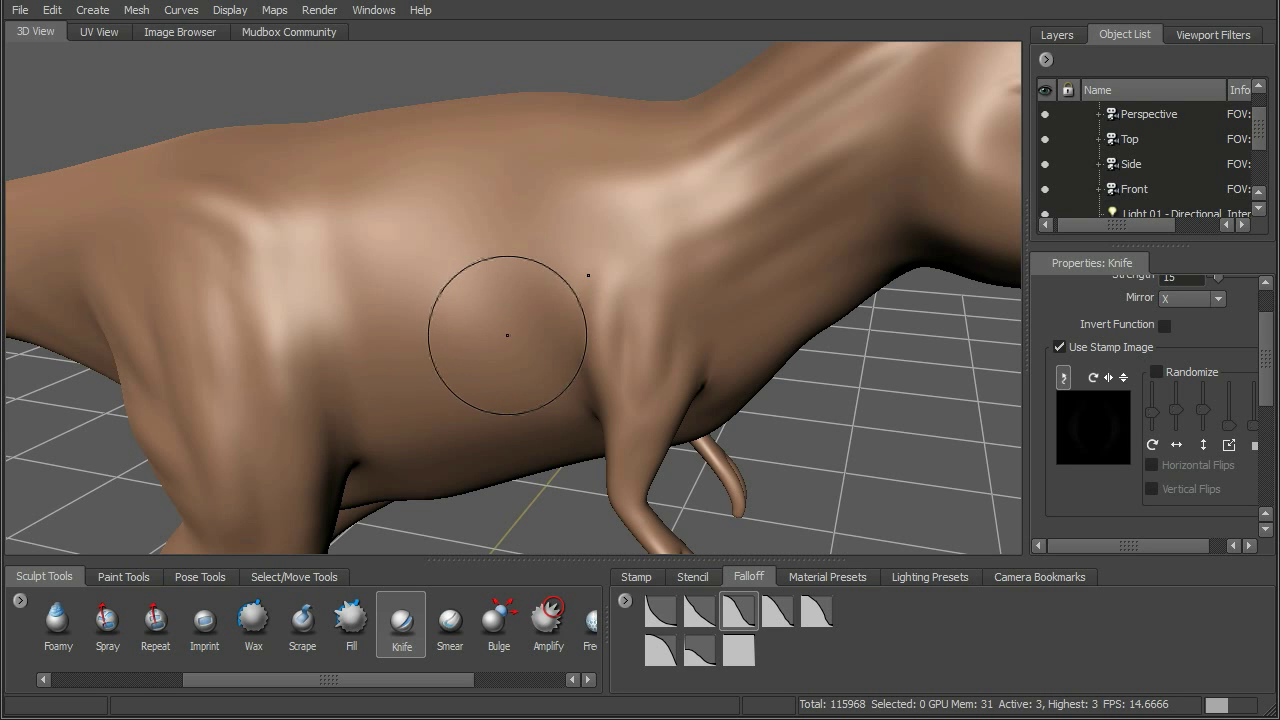
key("shift+d")
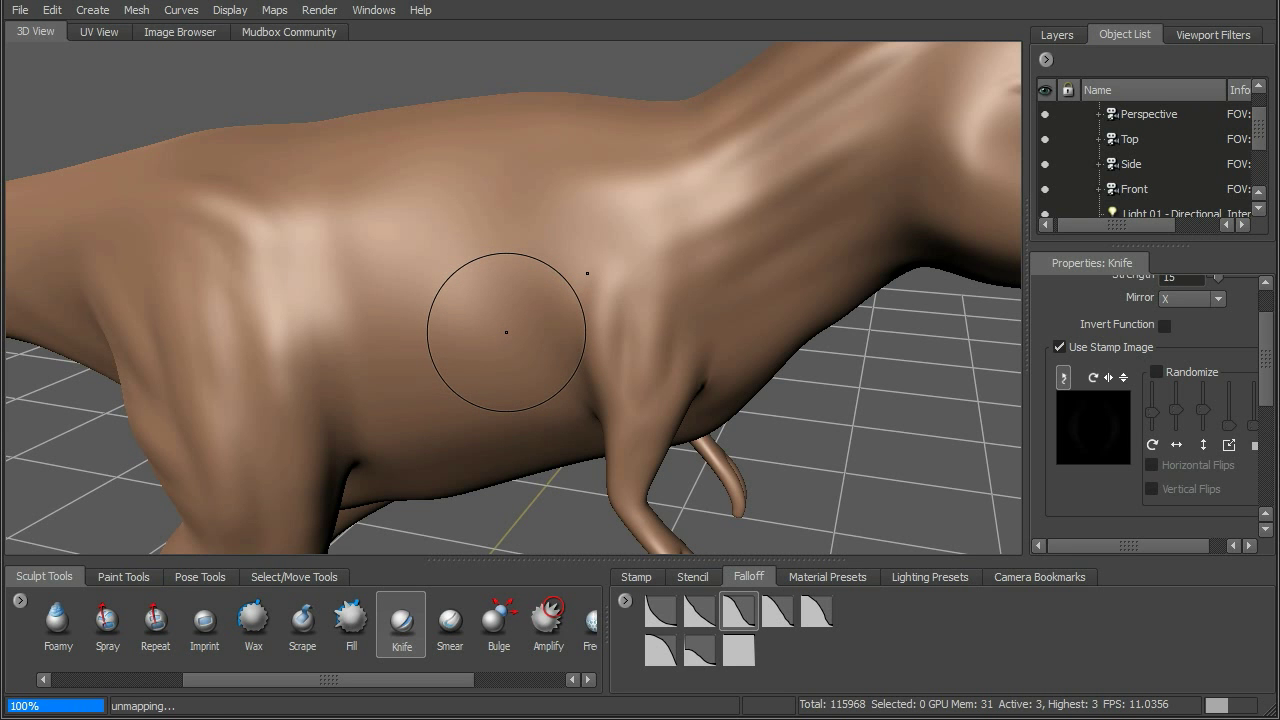
Cut Knife creases along the front edge of the T-Rex's thigh and behind the top of the arm.
left_click_drag(418, 356, 384, 320, "alt")
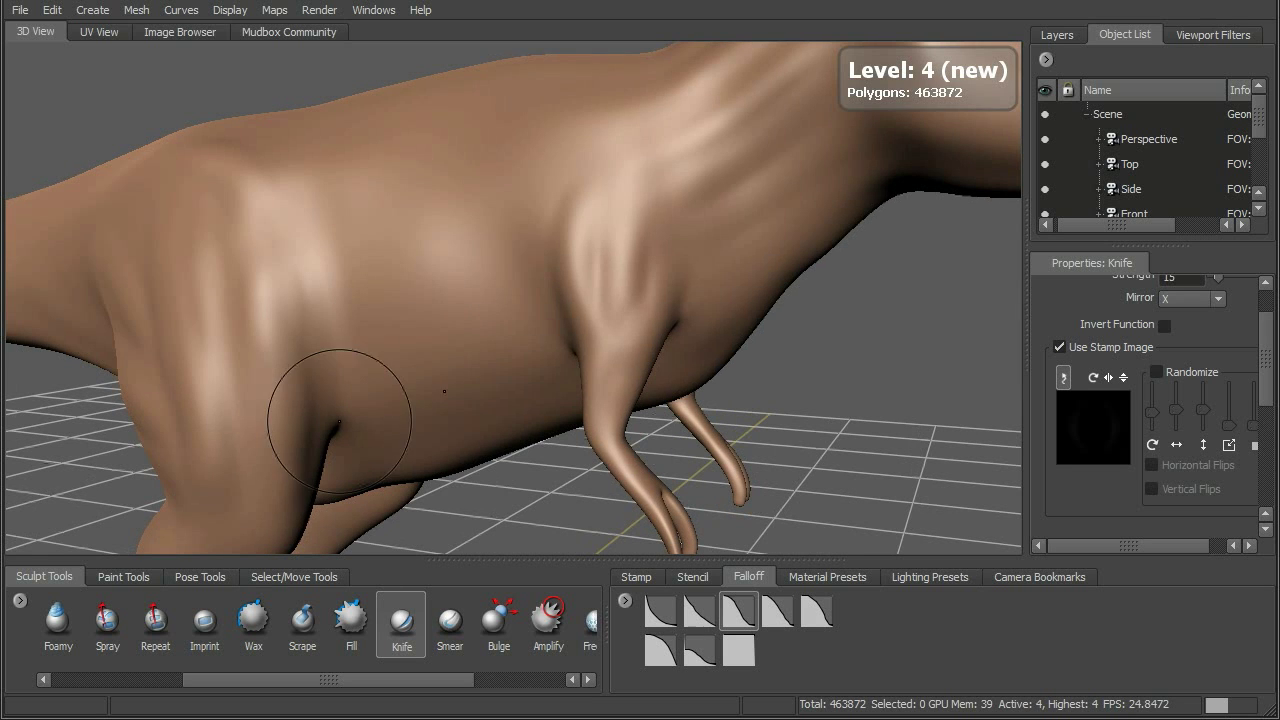
mouse_move(357, 257)
left_mouse_down("alt")
mouse_move(451, 298)
mouse_move(457, 320)
left_mouse_up("alt")
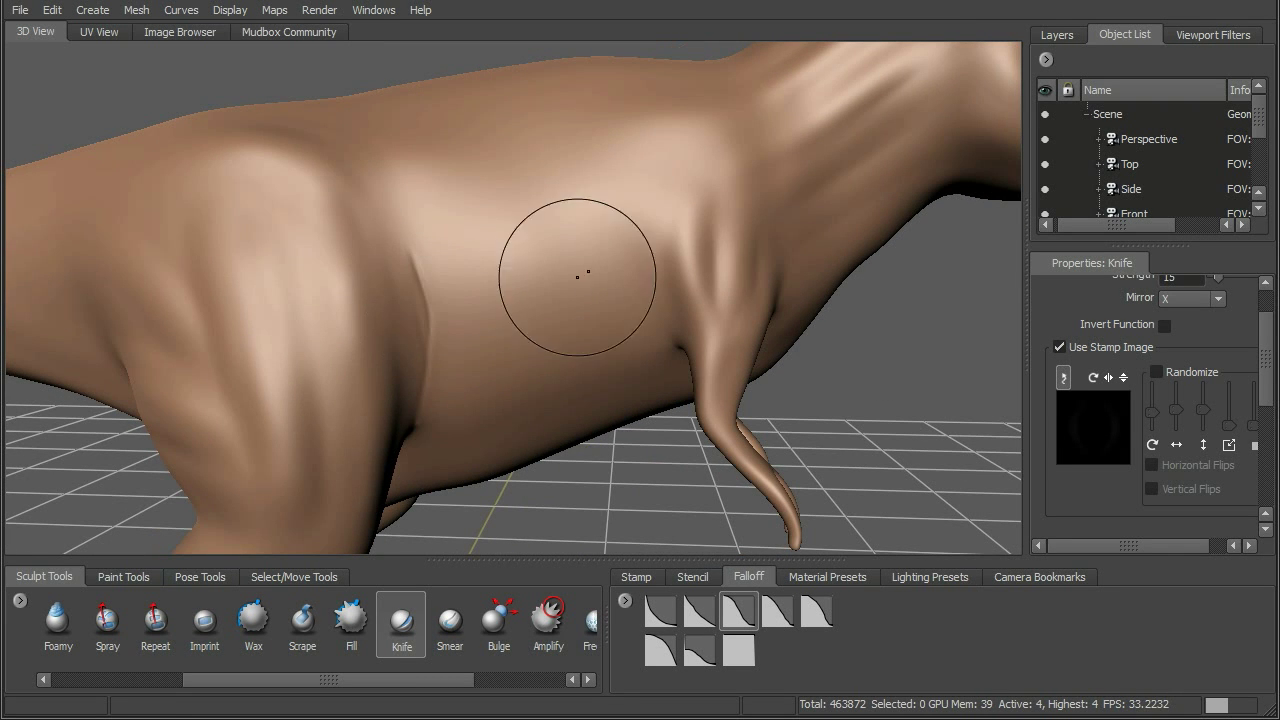
mouse_move(688, 340)
left_mouse_down()
mouse_move(669, 266)
mouse_move(694, 212)
mouse_move(709, 323)
left_mouse_up()
mouse_move(582, 269)
left_mouse_down("alt")
mouse_move(537, 286)
mouse_move(571, 263)
mouse_move(555, 324)
left_mouse_up("alt")
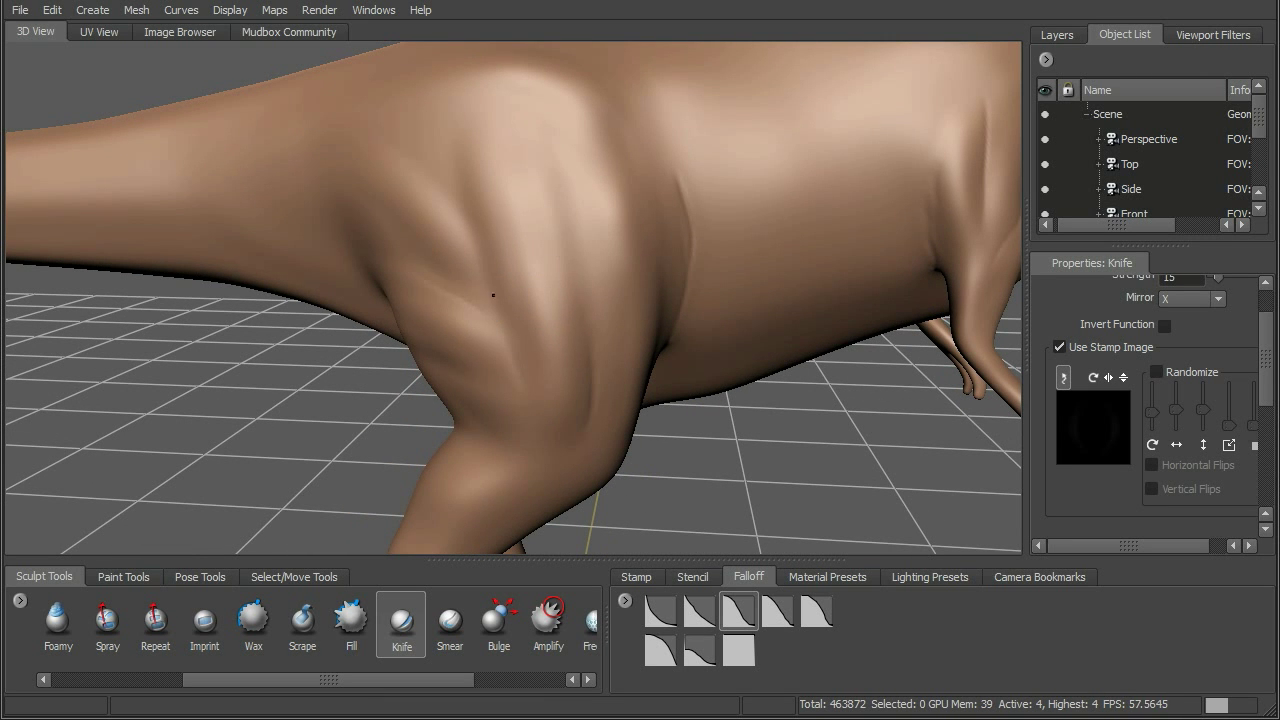
Carve a row of short vertical wrinkles across the upper side of the tail base with the Knife brush.
left_click_drag(489, 281, 456, 285, "alt")
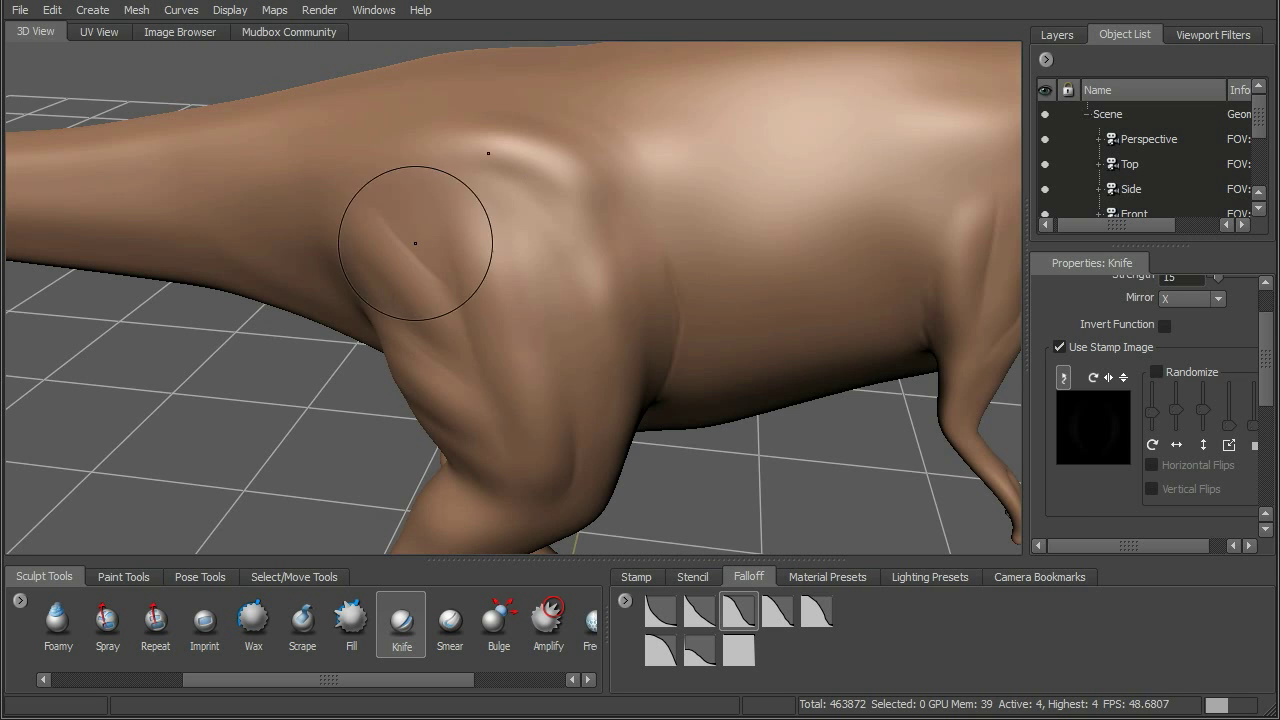
left_click_drag(629, 214, 474, 229, "alt")
mouse_move(303, 185)
left_mouse_down("alt")
mouse_move(429, 186)
mouse_move(374, 161)
left_mouse_up("alt")
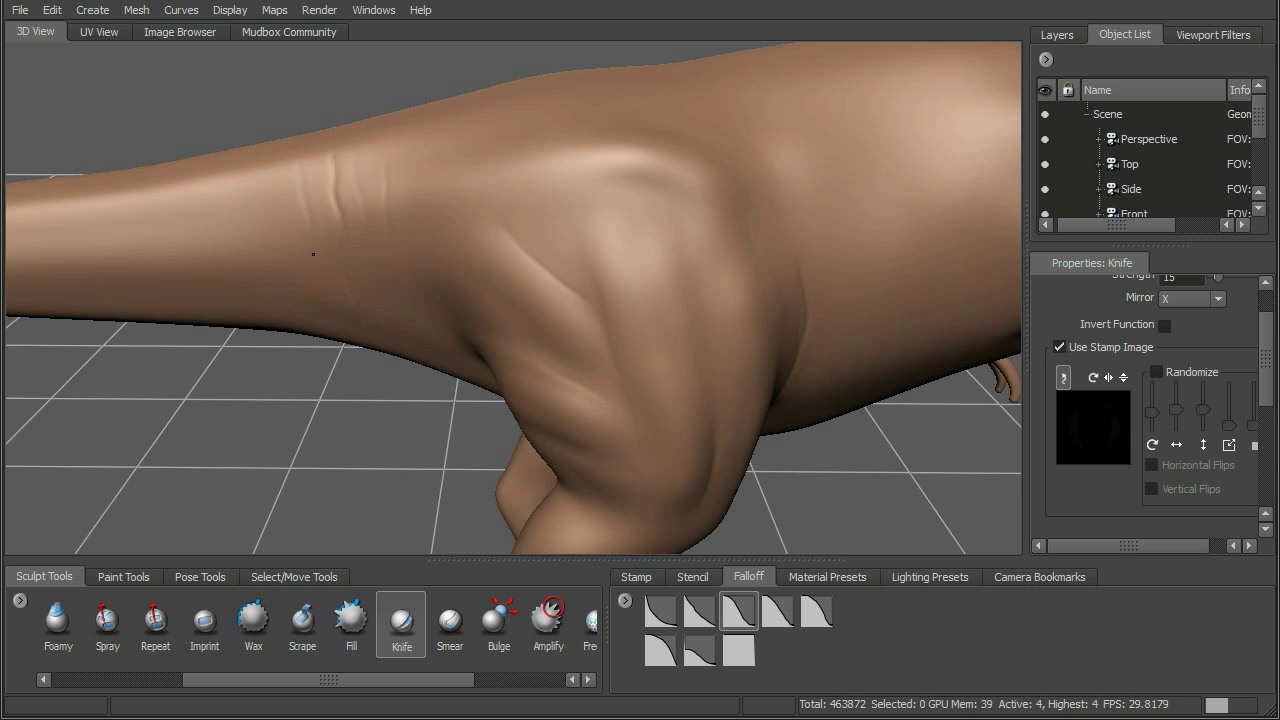
left_click_drag(248, 176, 248, 190)
mouse_move(661, 174)
right_mouse_down("alt")
mouse_move(655, 157)
mouse_move(692, 149)
right_mouse_up("alt")
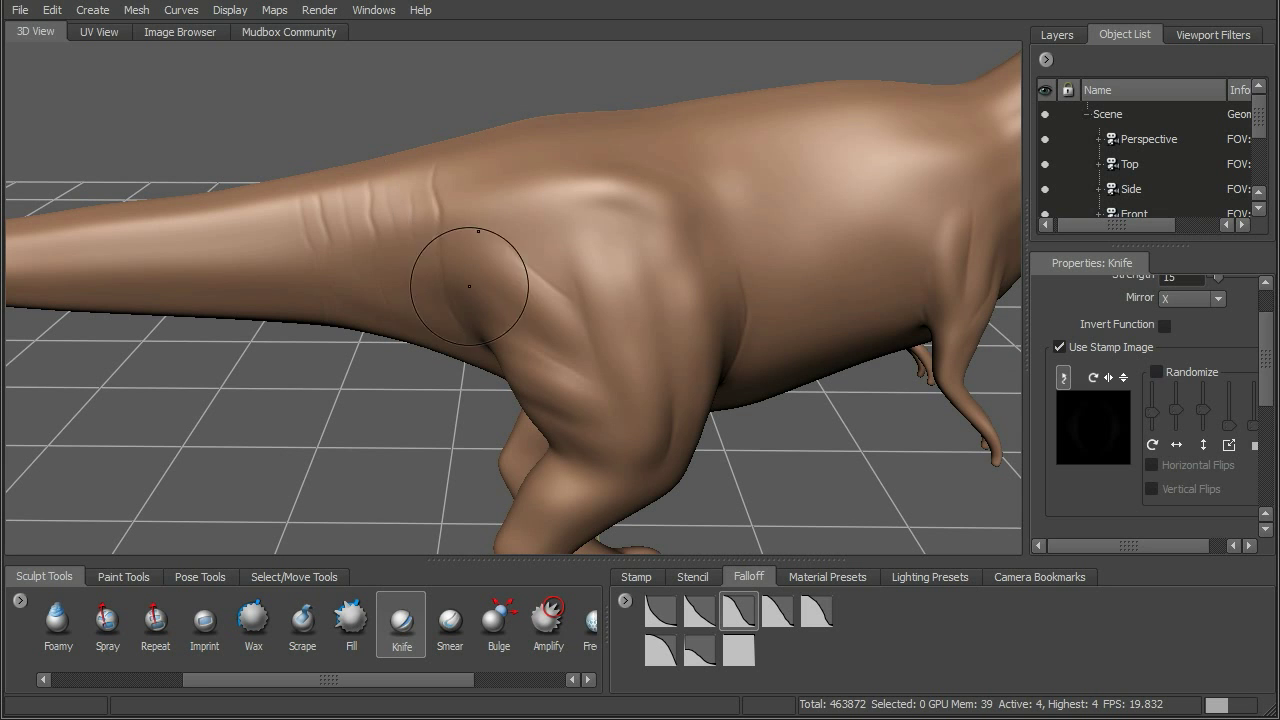
Show the Knife brush's Stamp Spacing and Steady Stroke settings and carve a crease where the tail meets the thigh.
scroll(1265, 396, "down", 5)
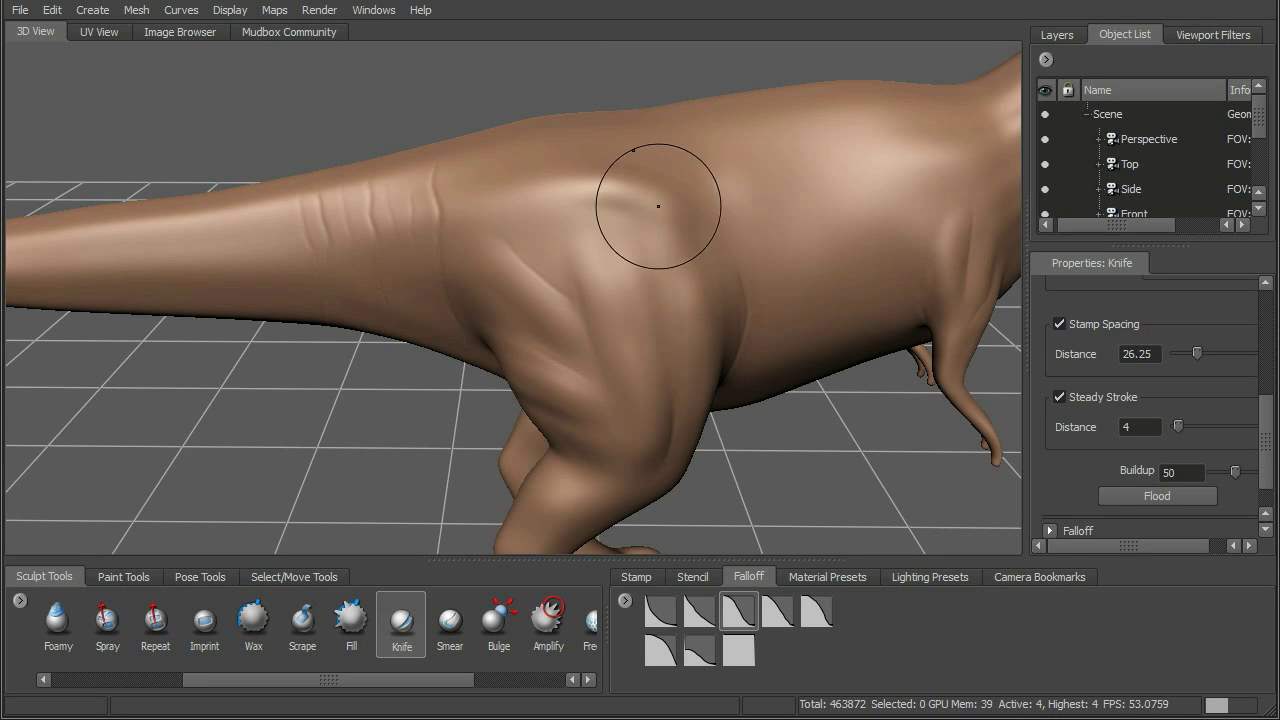
left_click_drag(542, 295, 646, 223, "alt")
left_click_drag(500, 332, 514, 339)
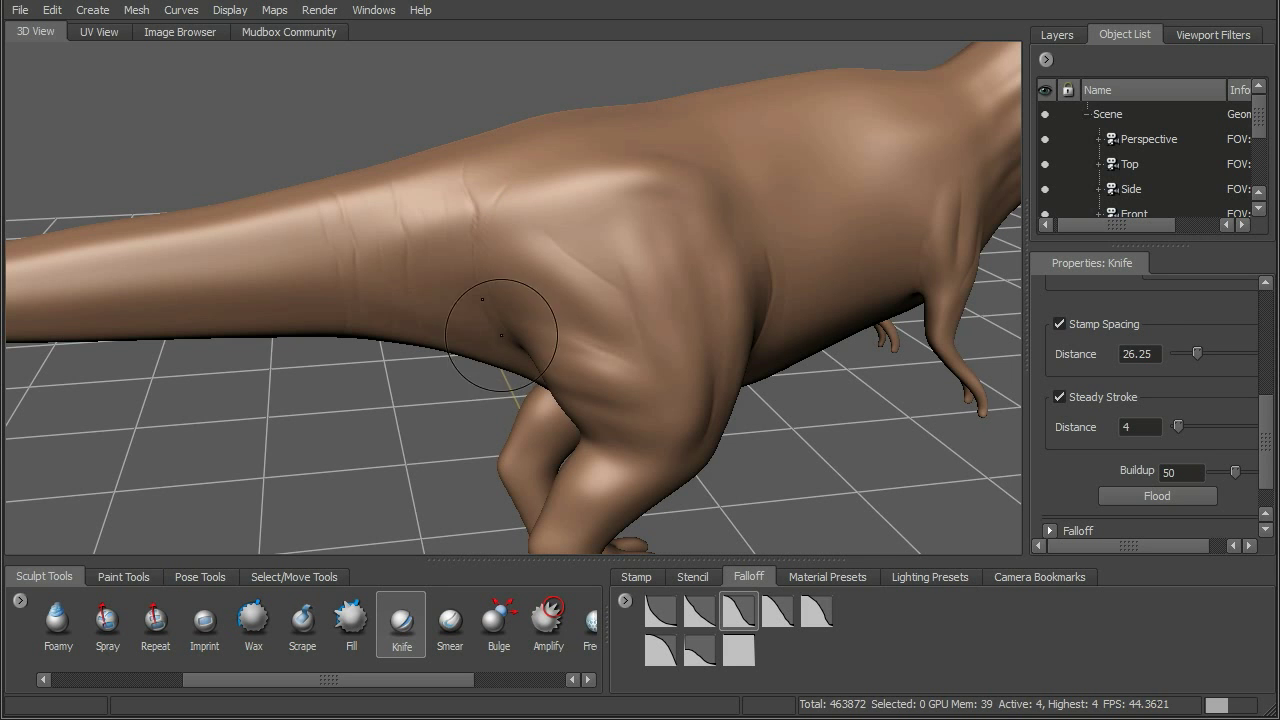
Turn off Steady Stroke for the Knife brush.
left_click_drag(863, 288, 712, 303, "alt")
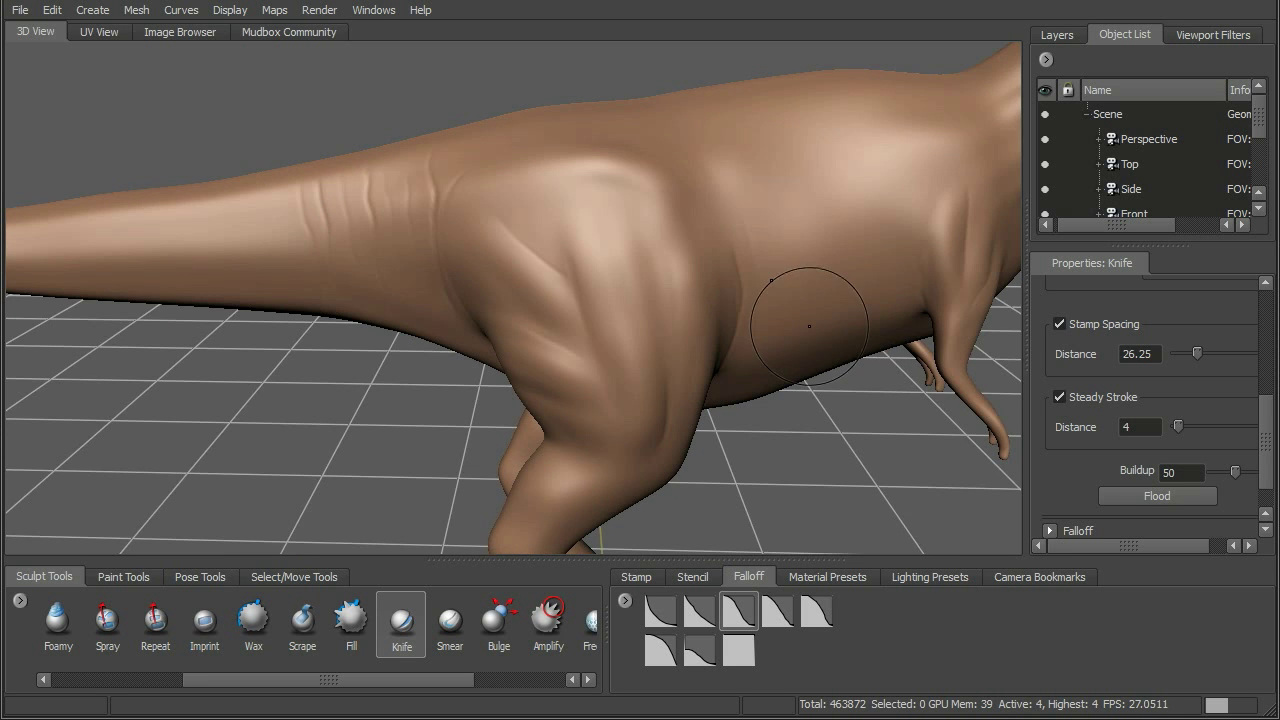
left_click_drag(809, 326, 952, 355, "alt")
left_click(1059, 397)
left_click_drag(908, 315, 982, 335, "alt")
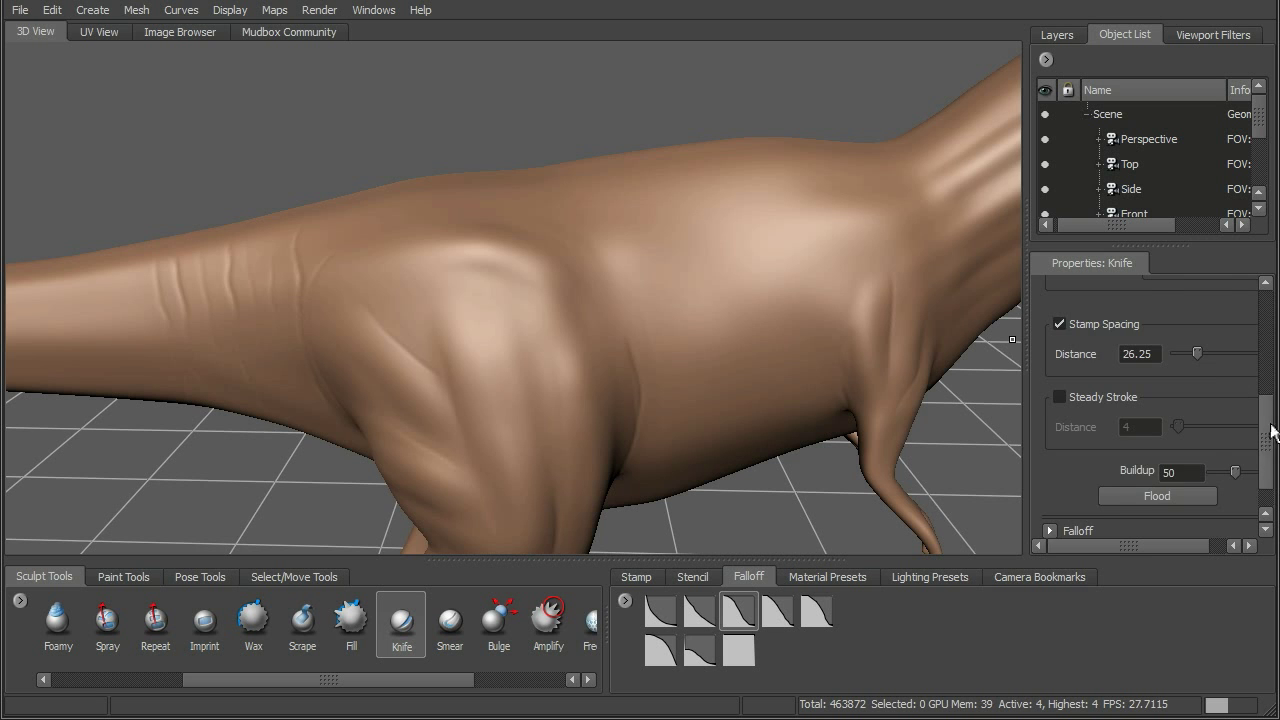
left_click_drag(1273, 432, 1272, 381)
Try a Knife stroke along the T-Rex's neck muscles and undo it.
left_click_drag(744, 368, 649, 347, "alt")
right_click_drag(649, 347, 715, 320, "alt")
middle_click_drag(720, 180, 644, 288, "alt")
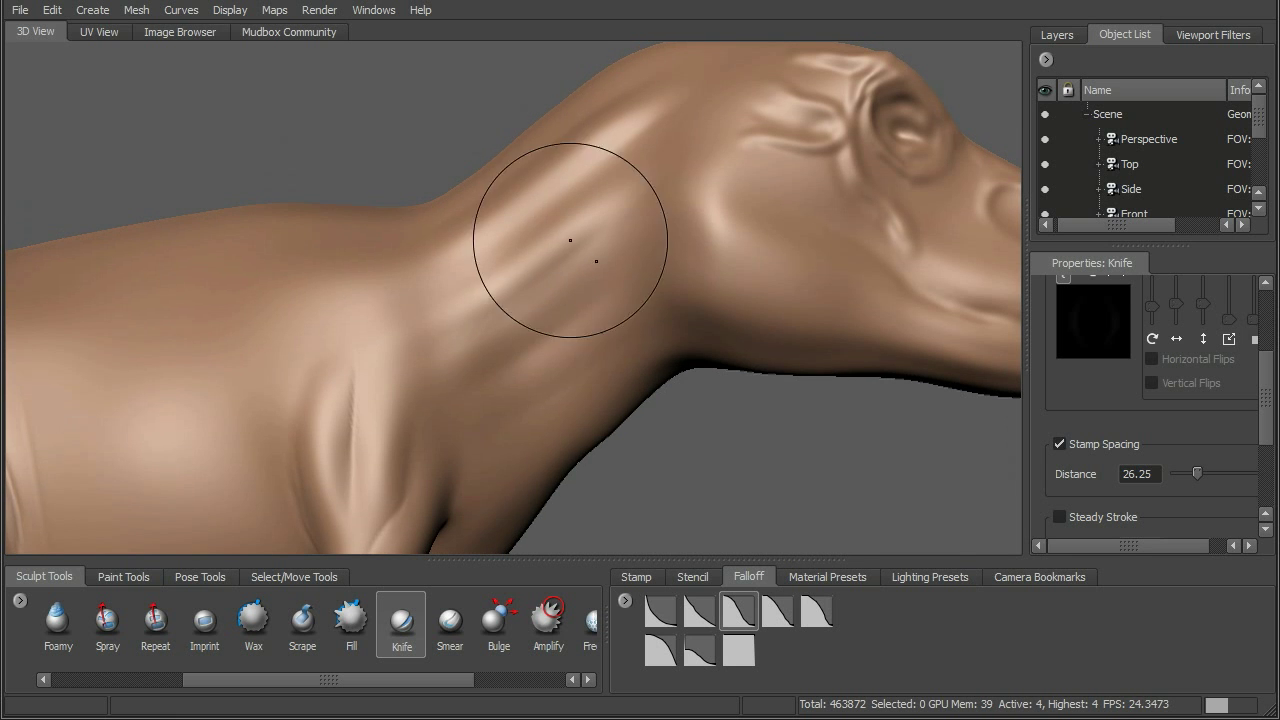
left_click_drag(640, 293, 635, 272)
key("ctrl+z")
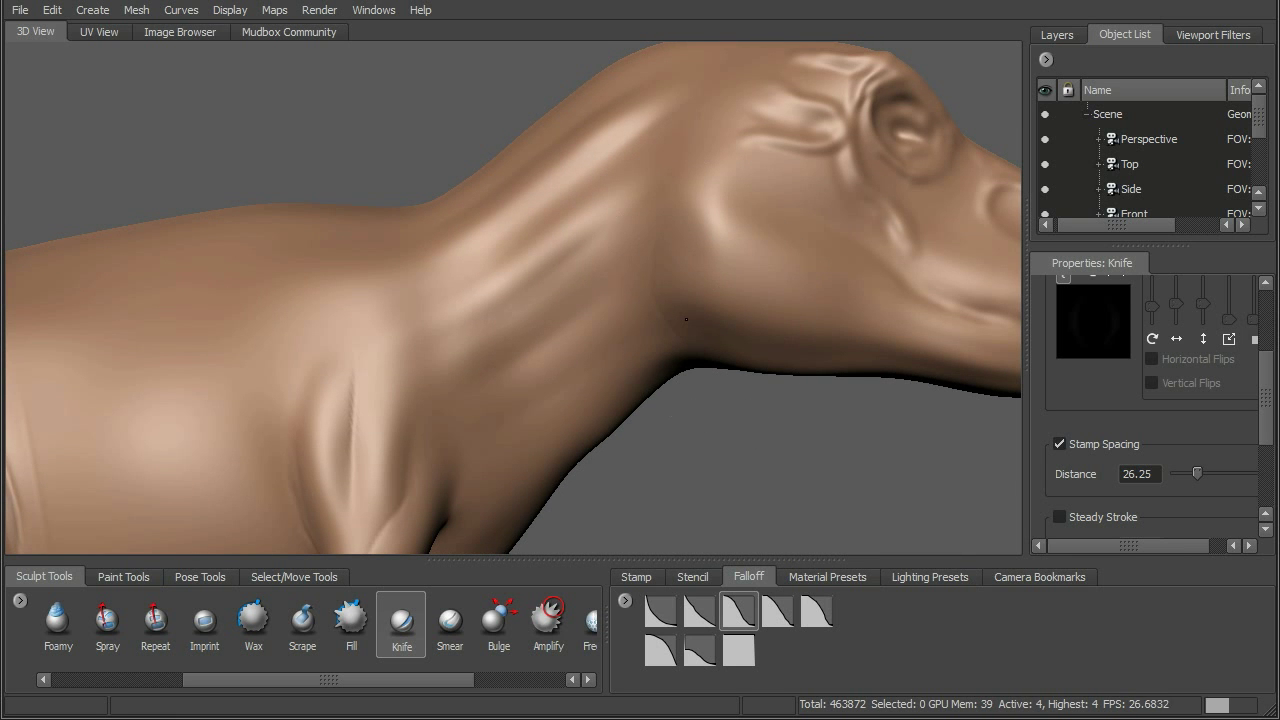
Carve the T-Rex's mouth line with the Knife brush, from the cheek corner forward to the snout.
mouse_move(677, 192)
left_mouse_down("alt")
mouse_move(720, 194)
mouse_move(777, 377)
left_mouse_up("alt")
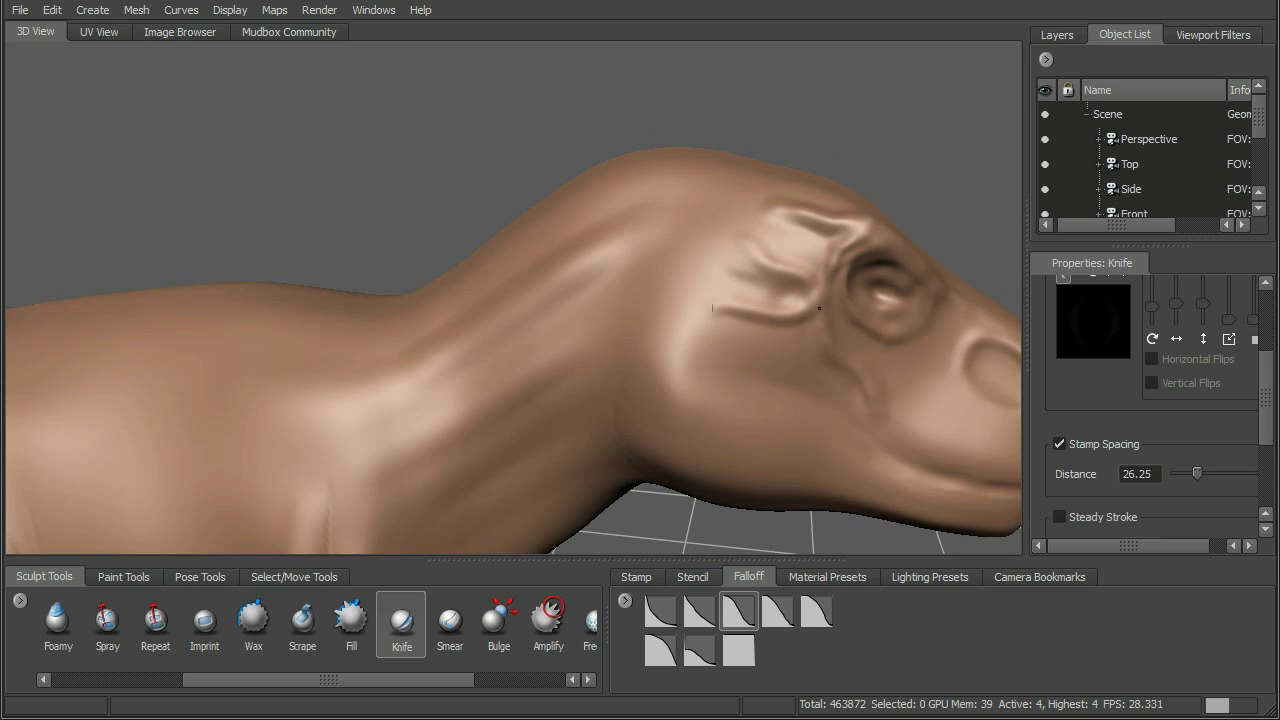
mouse_move(827, 300)
left_mouse_down("alt")
mouse_move(669, 326)
mouse_move(500, 314)
left_mouse_up("alt")
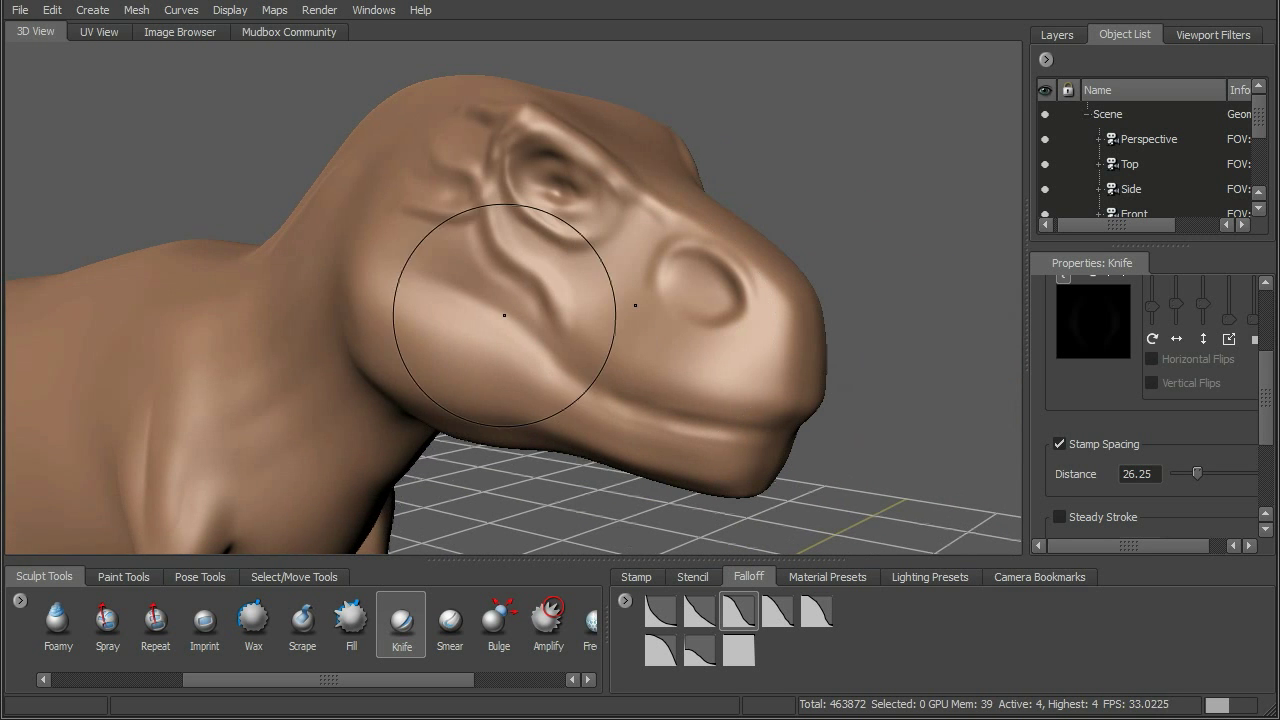
left_click_drag(427, 275, 453, 285)
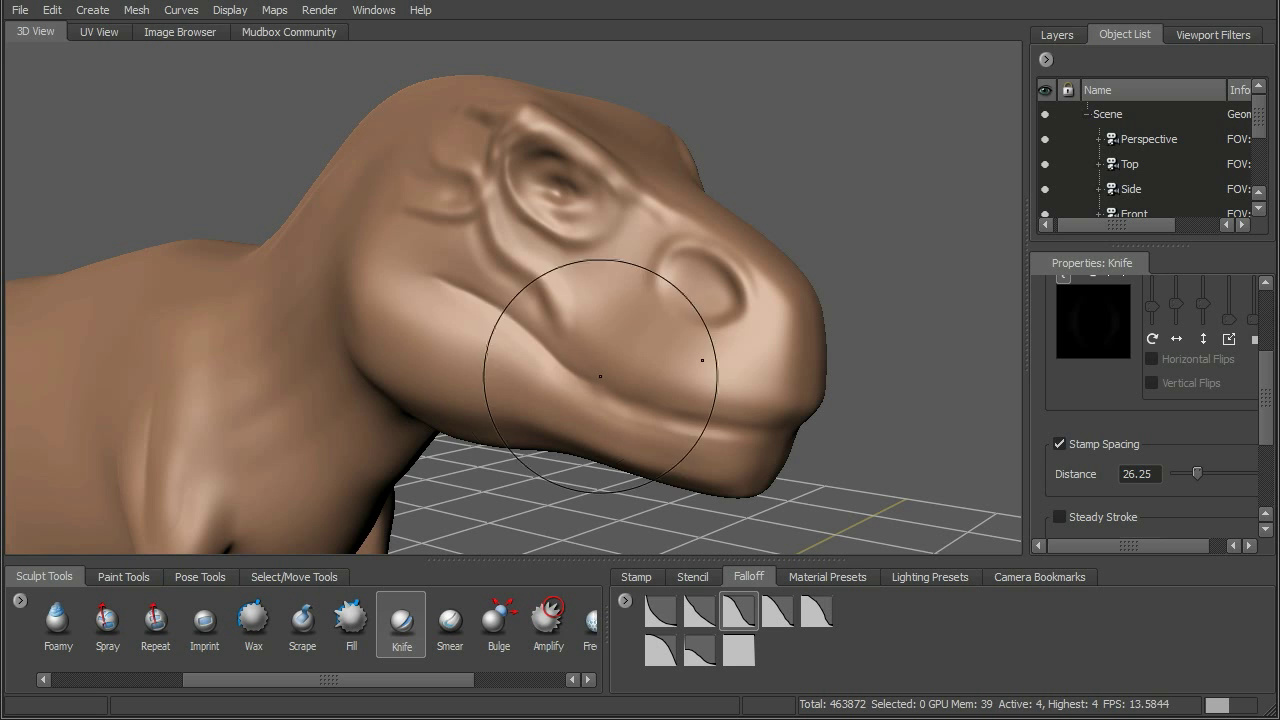
left_click_drag(726, 402, 611, 375, "alt")
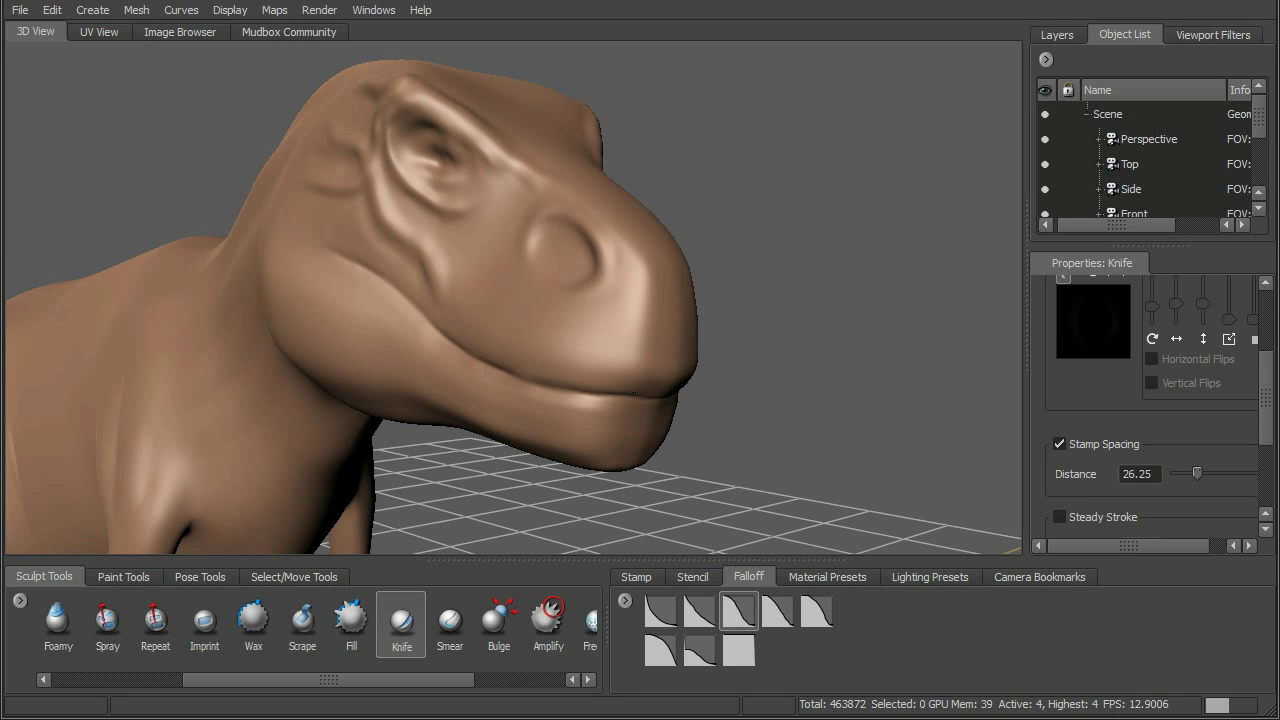
left_click_drag(628, 366, 648, 288, "alt")
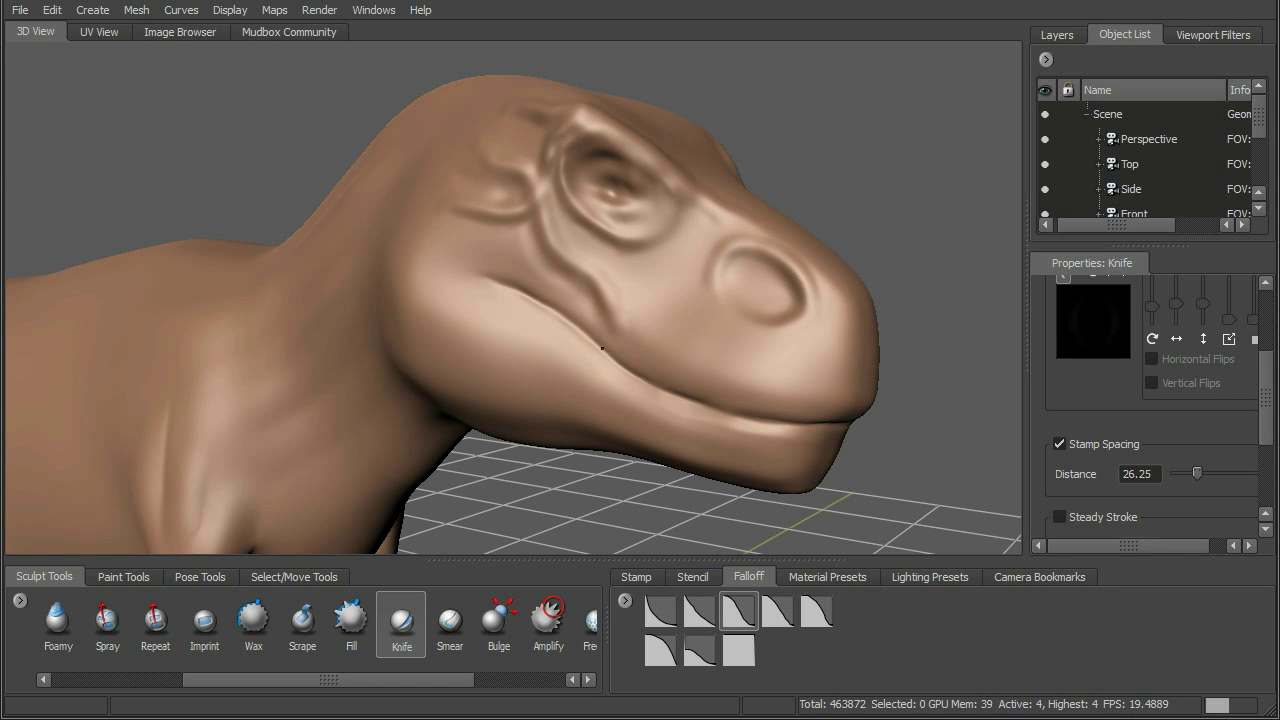
Deepen the crease between the lips along the front half of the T-Rex's mouth.
right_click(754, 419)
left_click(743, 392)
mouse_move(712, 403)
left_mouse_down()
mouse_move(770, 421)
mouse_move(801, 370)
left_mouse_up()
mouse_move(841, 341)
middle_mouse_down("alt")
mouse_move(749, 323)
mouse_move(623, 340)
middle_mouse_up("alt")
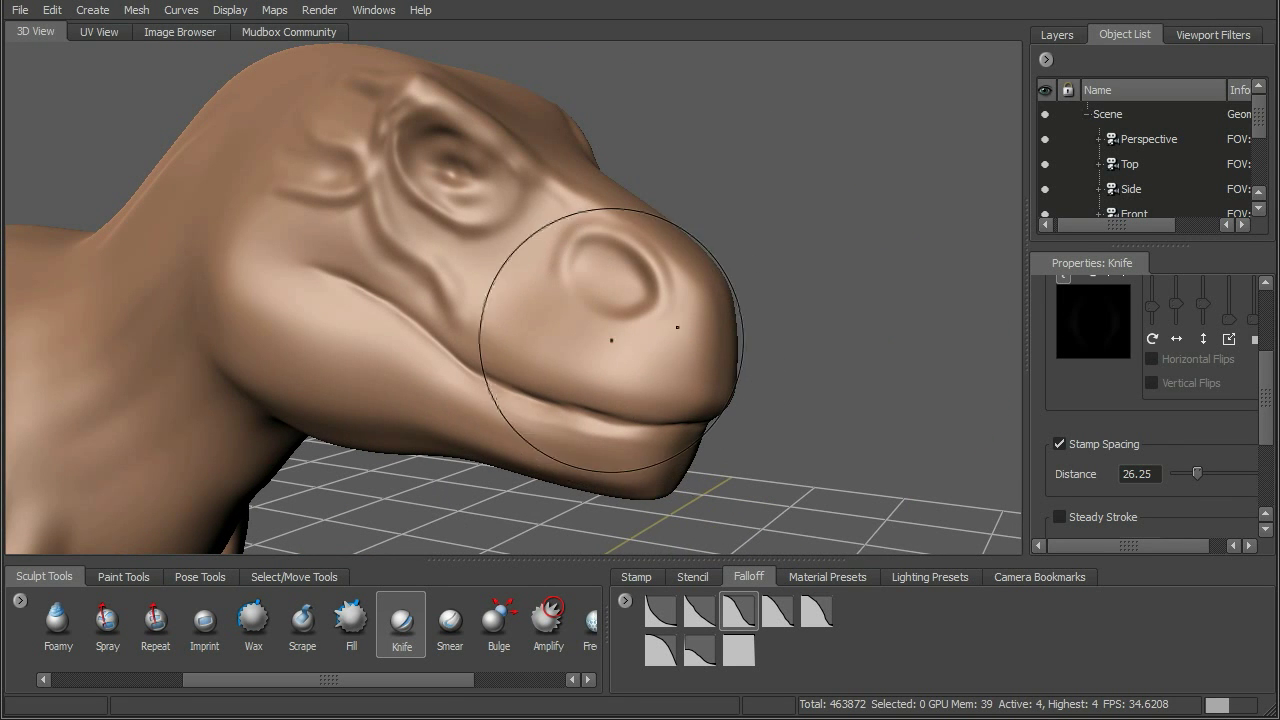
Switch to the Wax brush, try a stroke just above the upper lip and undo it.
scroll(597, 323, "up", 2)
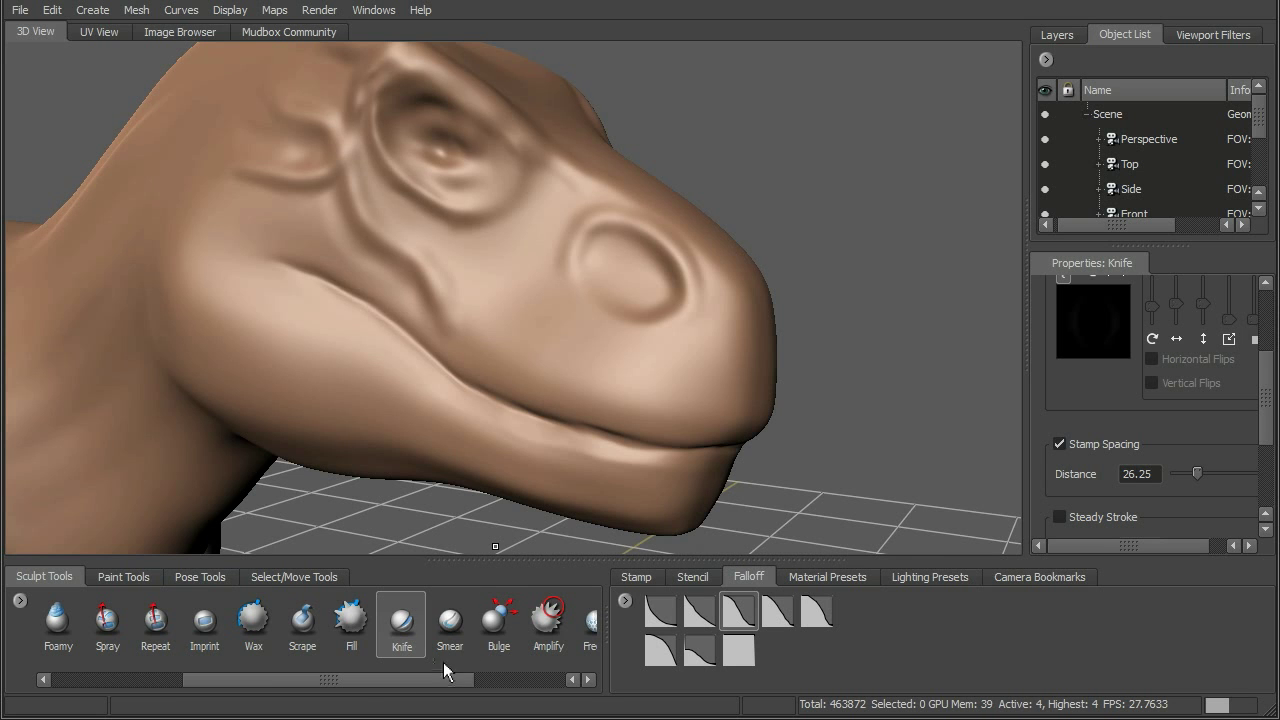
left_click(254, 620)
right_click_drag(560, 320, 571, 337, "alt")
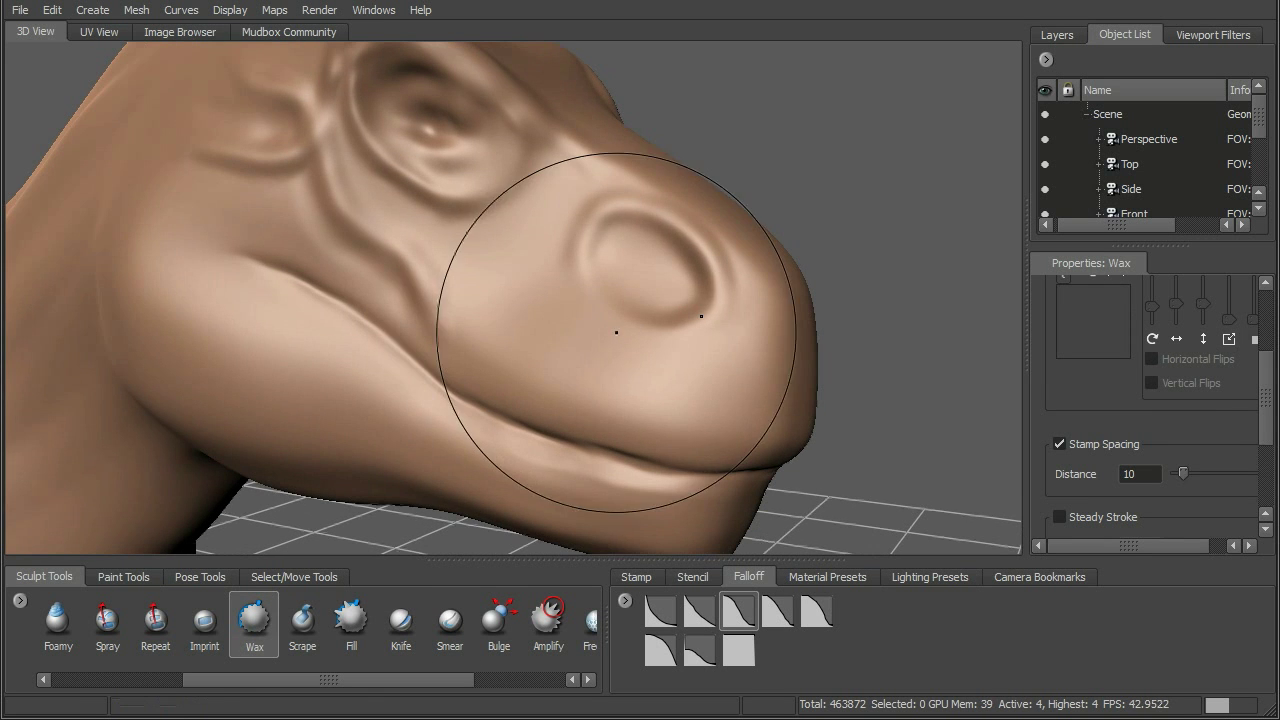
left_click_drag(563, 363, 435, 363)
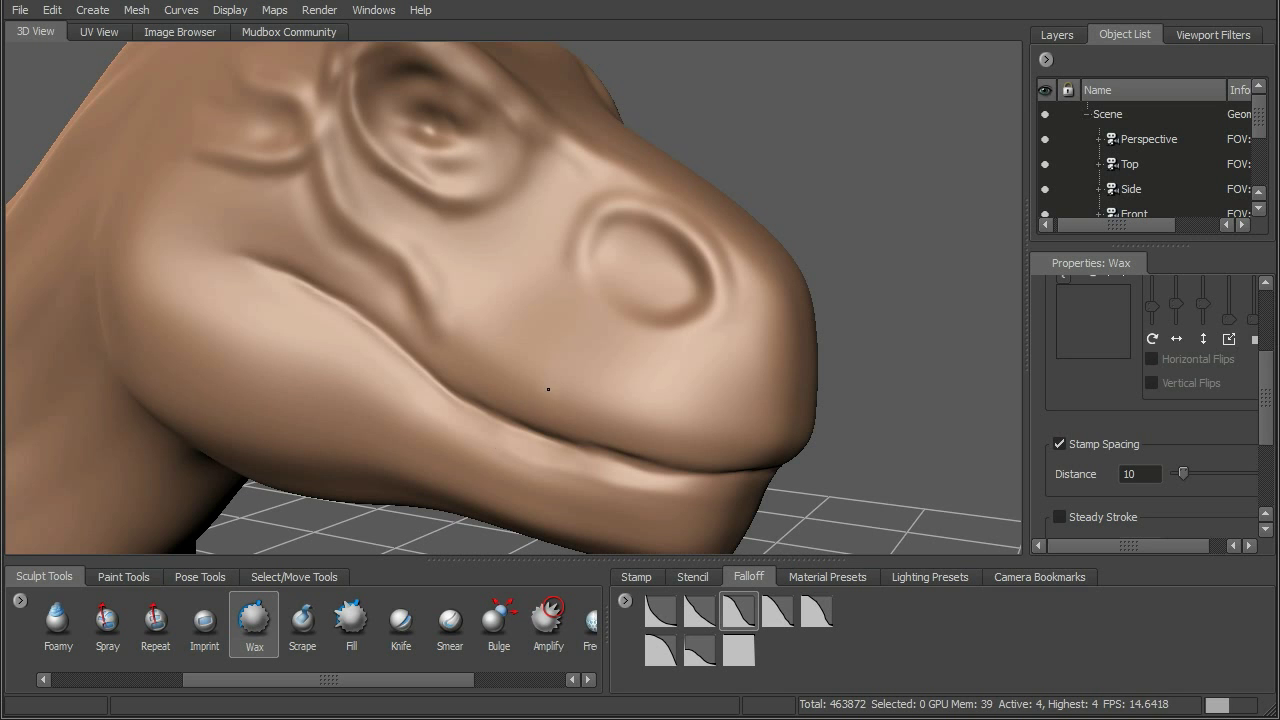
key("ctrl+z")
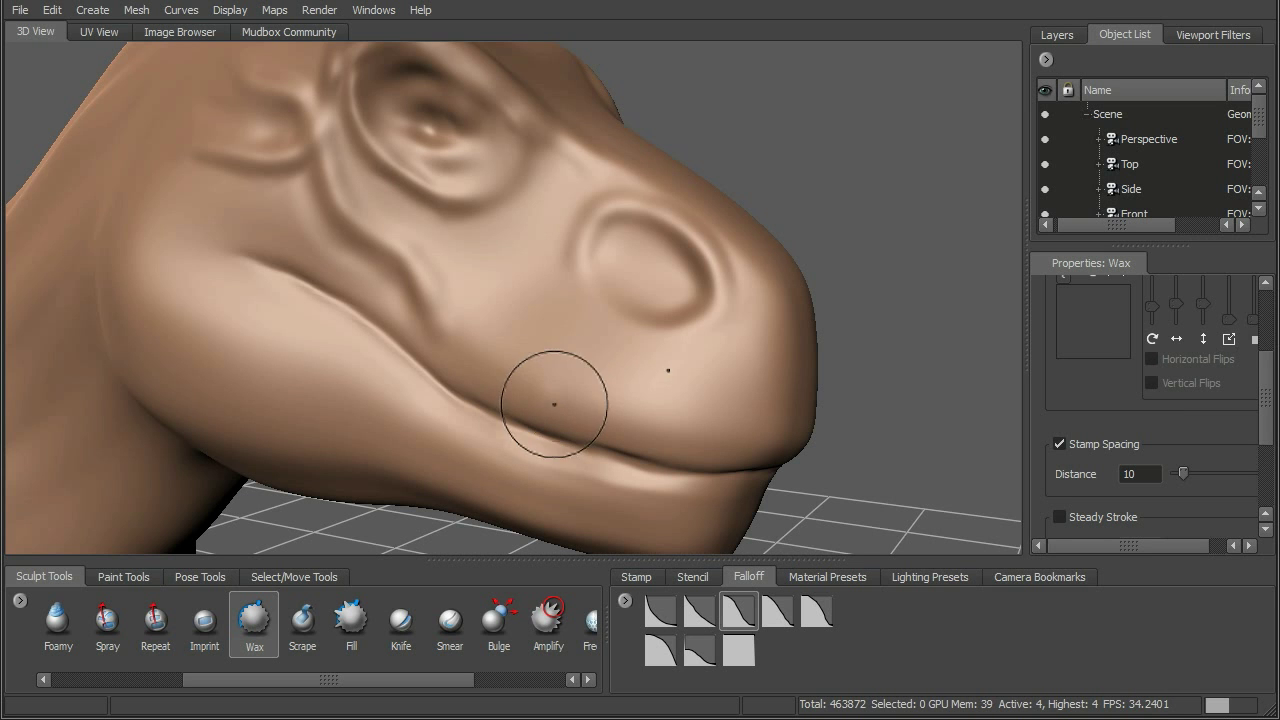
Change the Wax brush to the rounder falloff curve and build a row of bumps along the upper lip back to the cheek fold.
left_click_drag(557, 392, 538, 392)
middle_click_drag(665, 446, 695, 410, "alt")
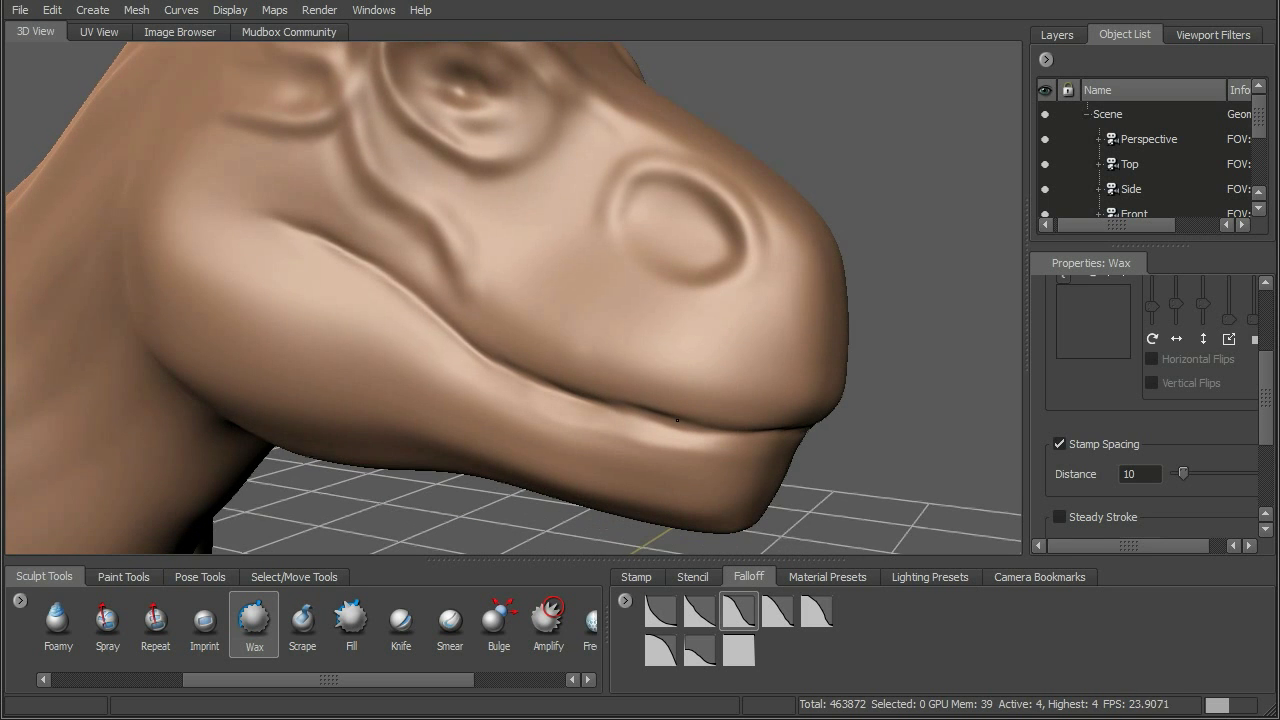
left_click(662, 651)
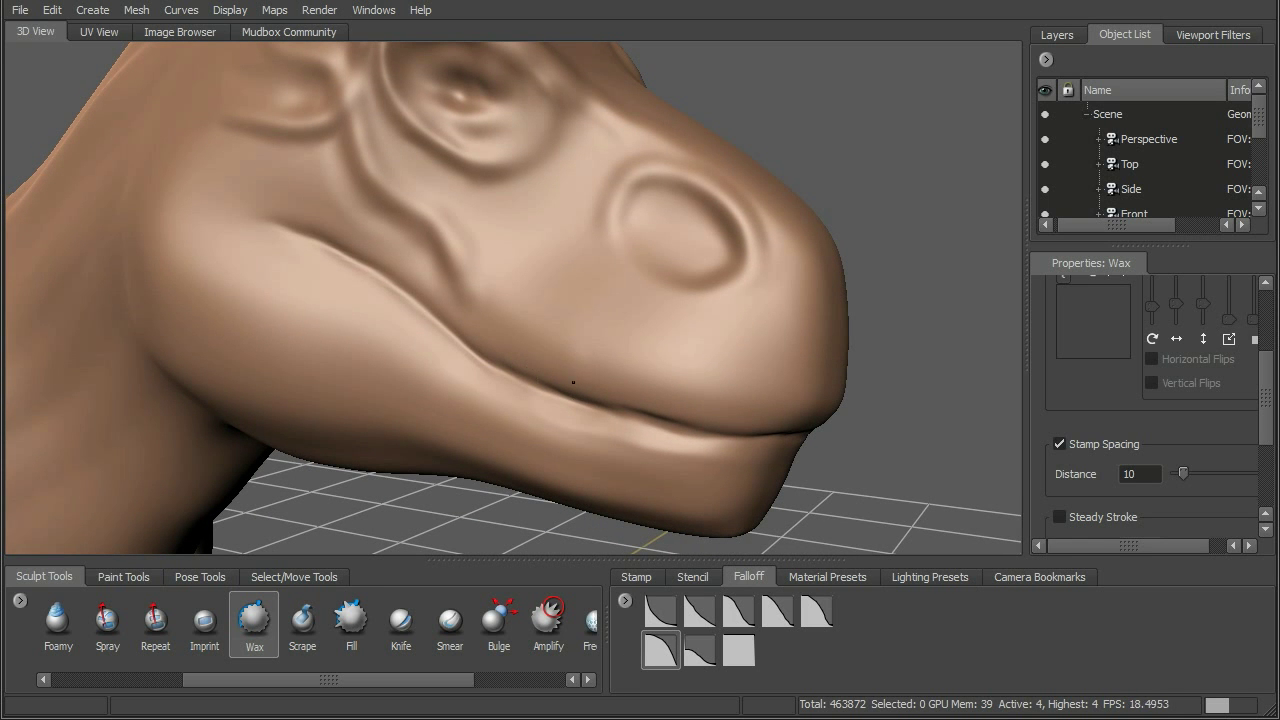
left_click_drag(597, 383, 692, 419)
left_click(721, 383)
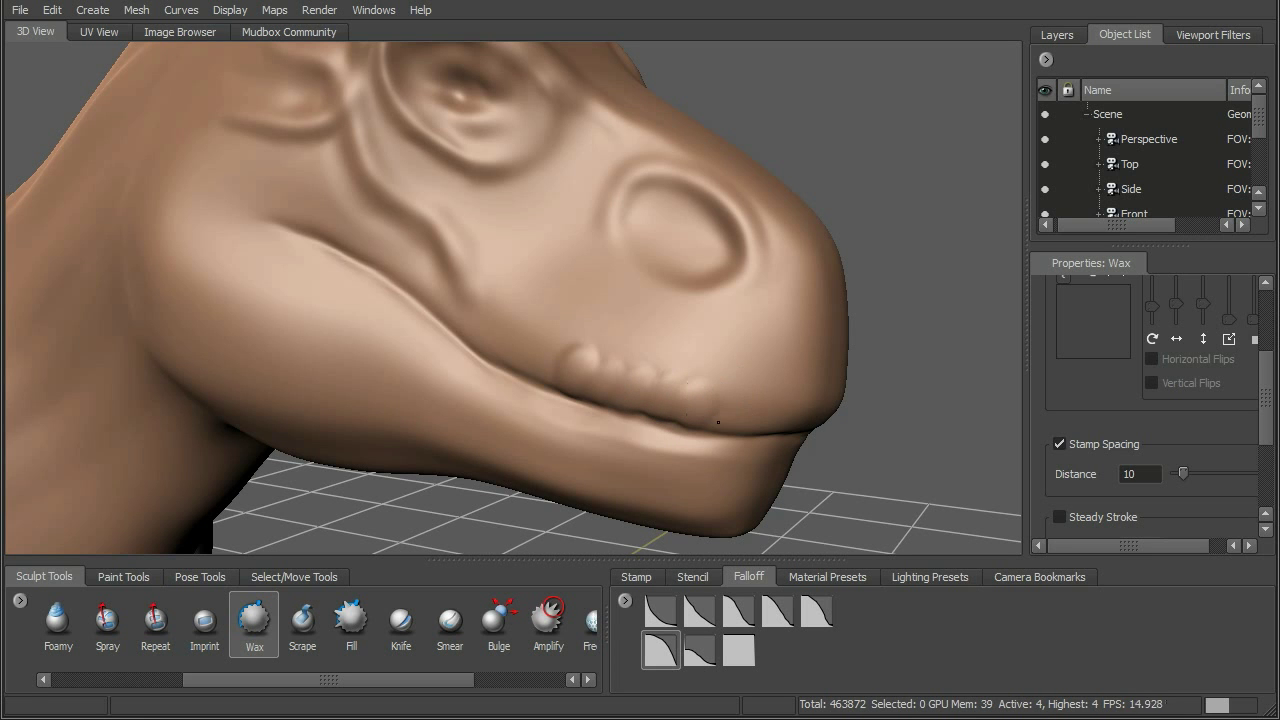
left_click_drag(698, 335, 750, 352, "alt")
left_click_drag(648, 421, 653, 433)
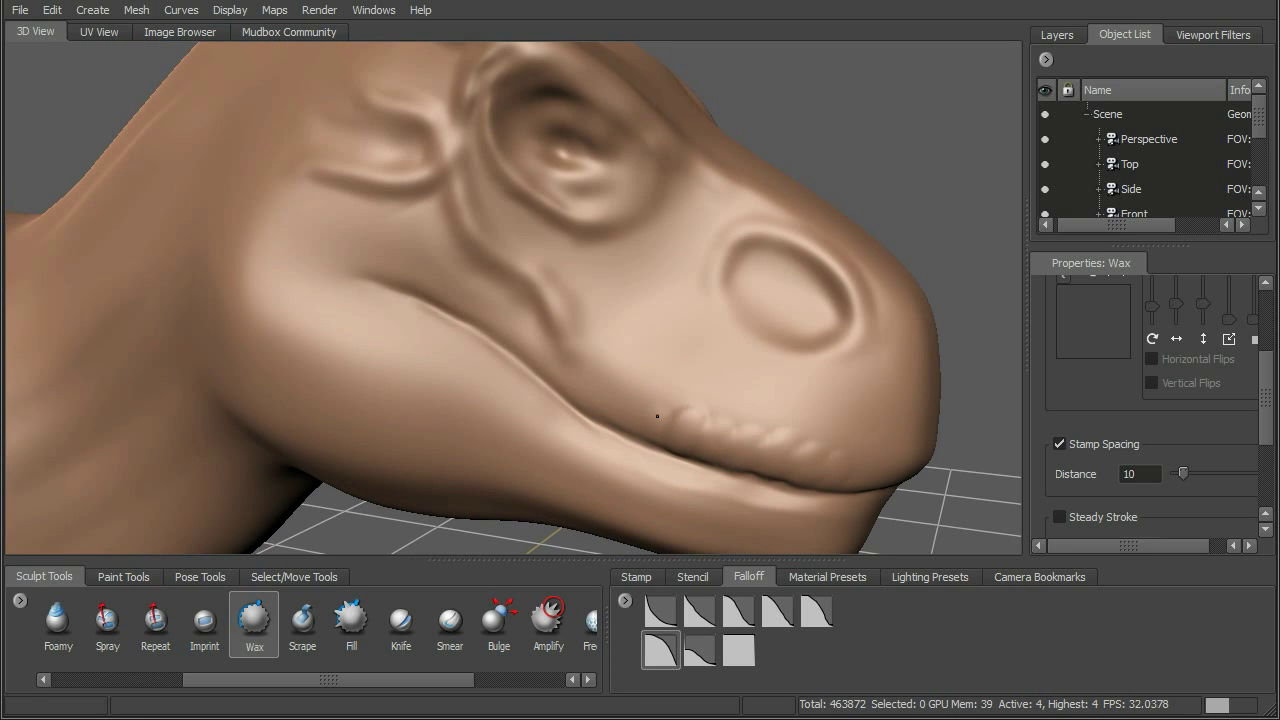
left_click(610, 399)
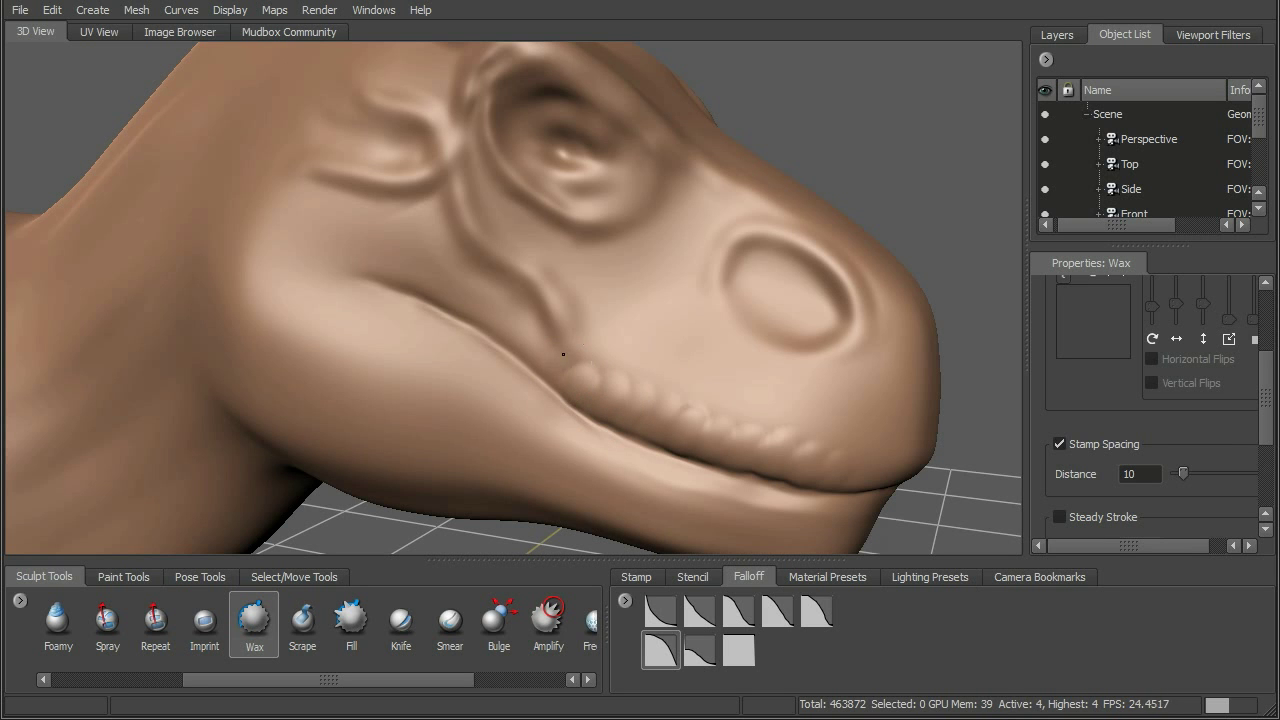
Add a Wax ridge around the nostril's rear edge and sharpen the wrinkles behind the eye with Wax strokes.
left_click_drag(781, 255, 717, 283)
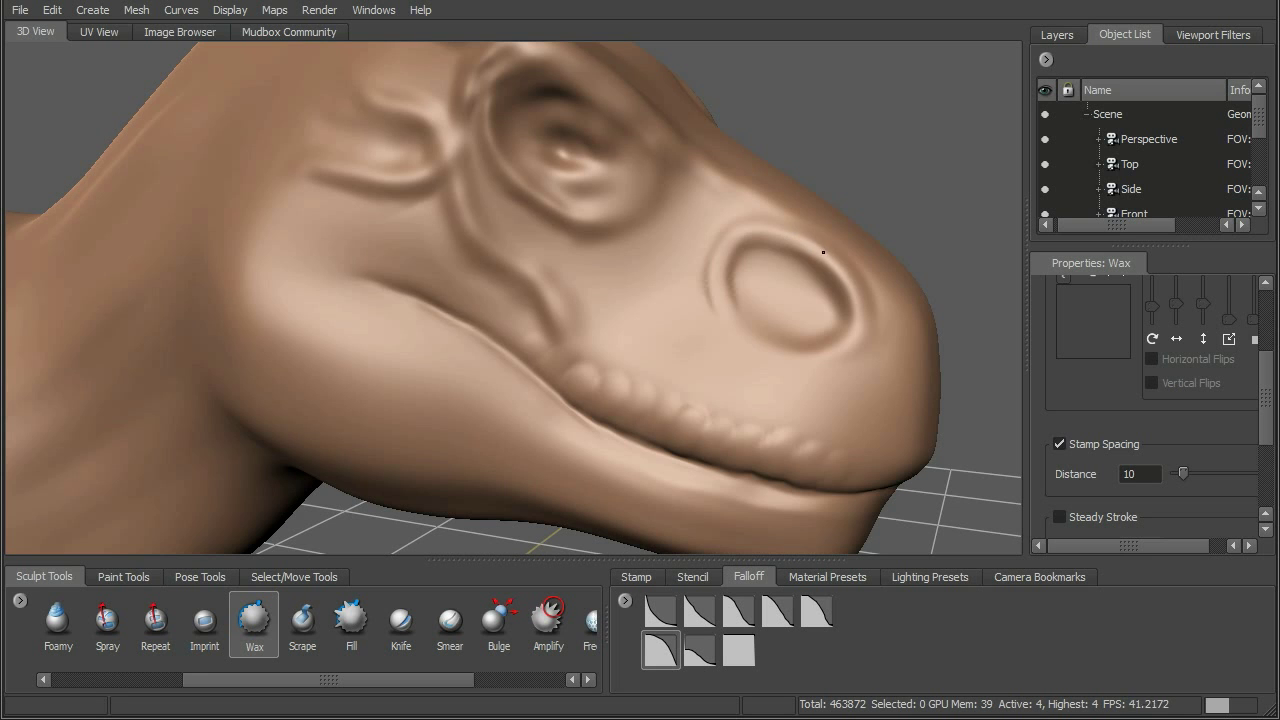
left_click_drag(813, 247, 775, 235, "alt")
left_click_drag(728, 200, 435, 92, "alt")
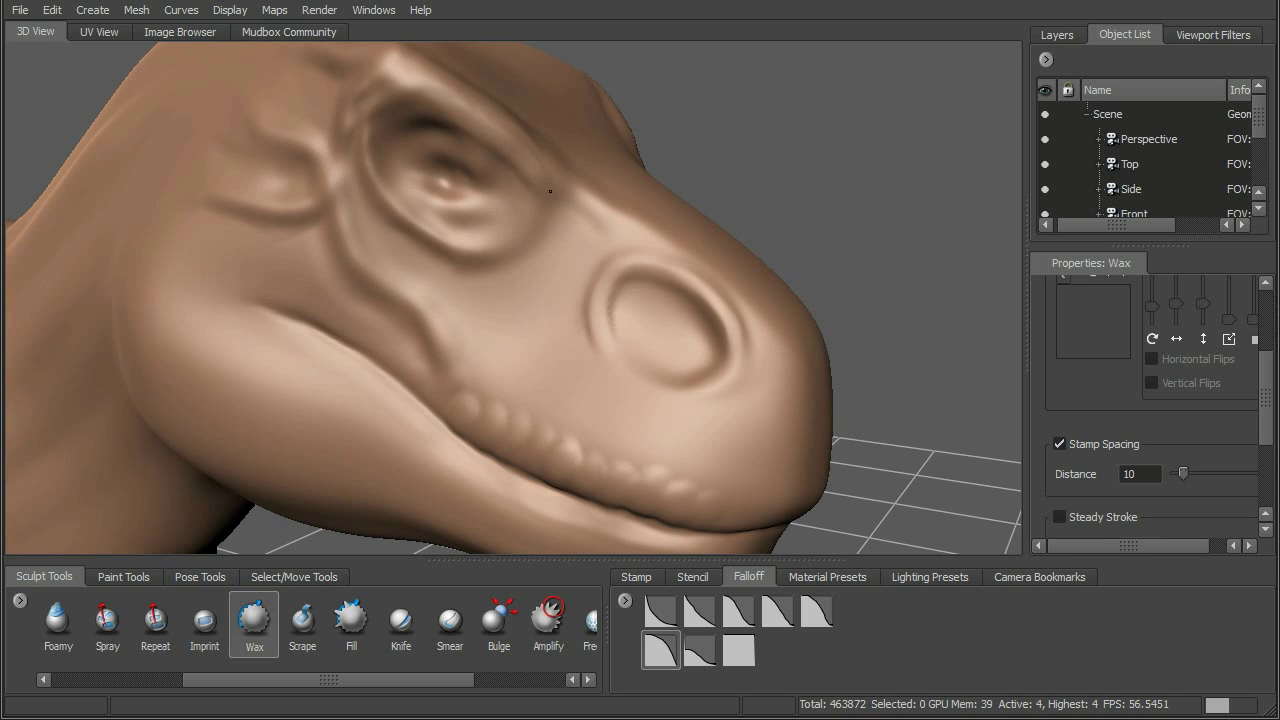
right_click_drag(509, 189, 448, 124, "alt")
middle_click_drag(448, 124, 533, 199, "alt")
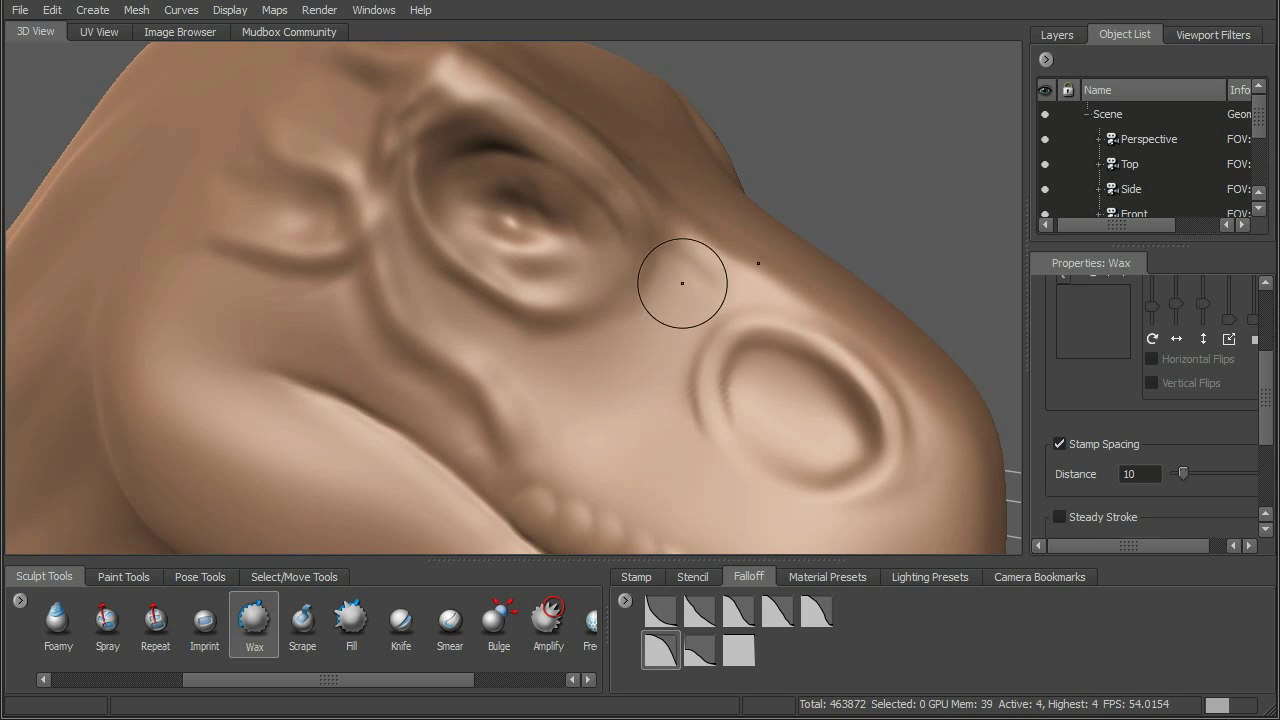
left_click_drag(655, 213, 691, 237, "alt")
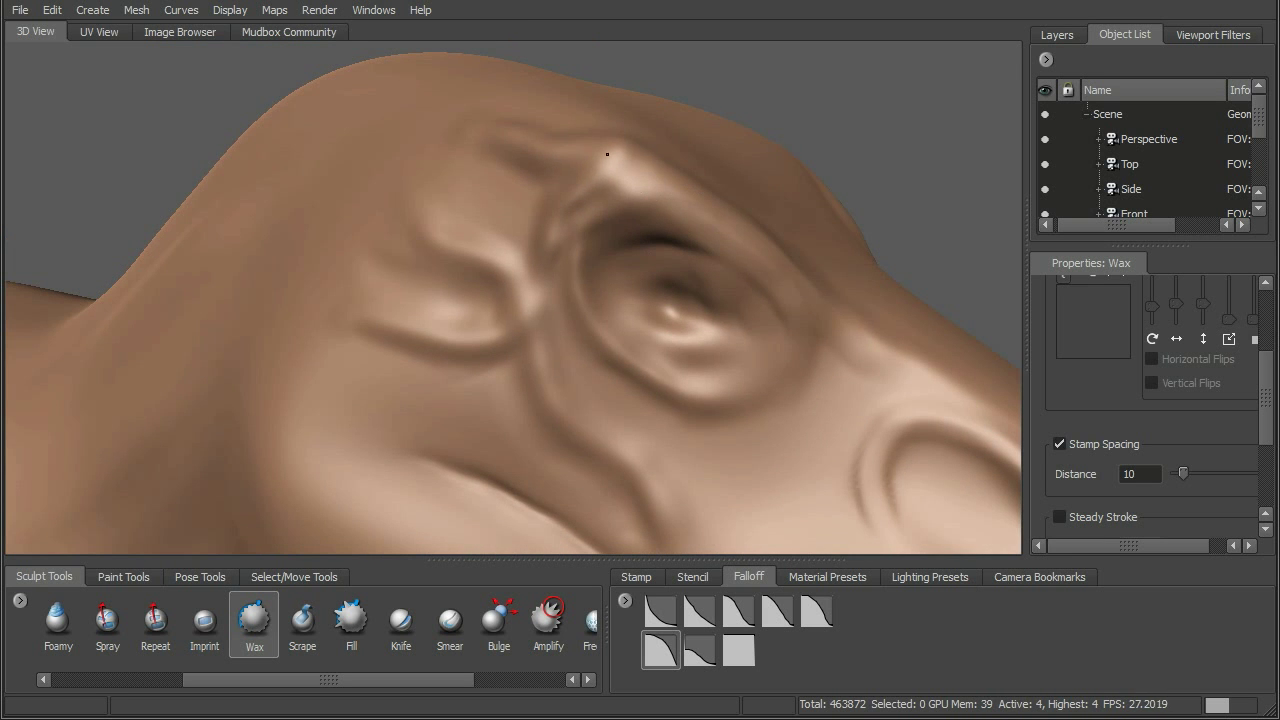
mouse_move(554, 173)
left_mouse_down()
mouse_move(512, 250)
mouse_move(367, 224)
left_mouse_up()
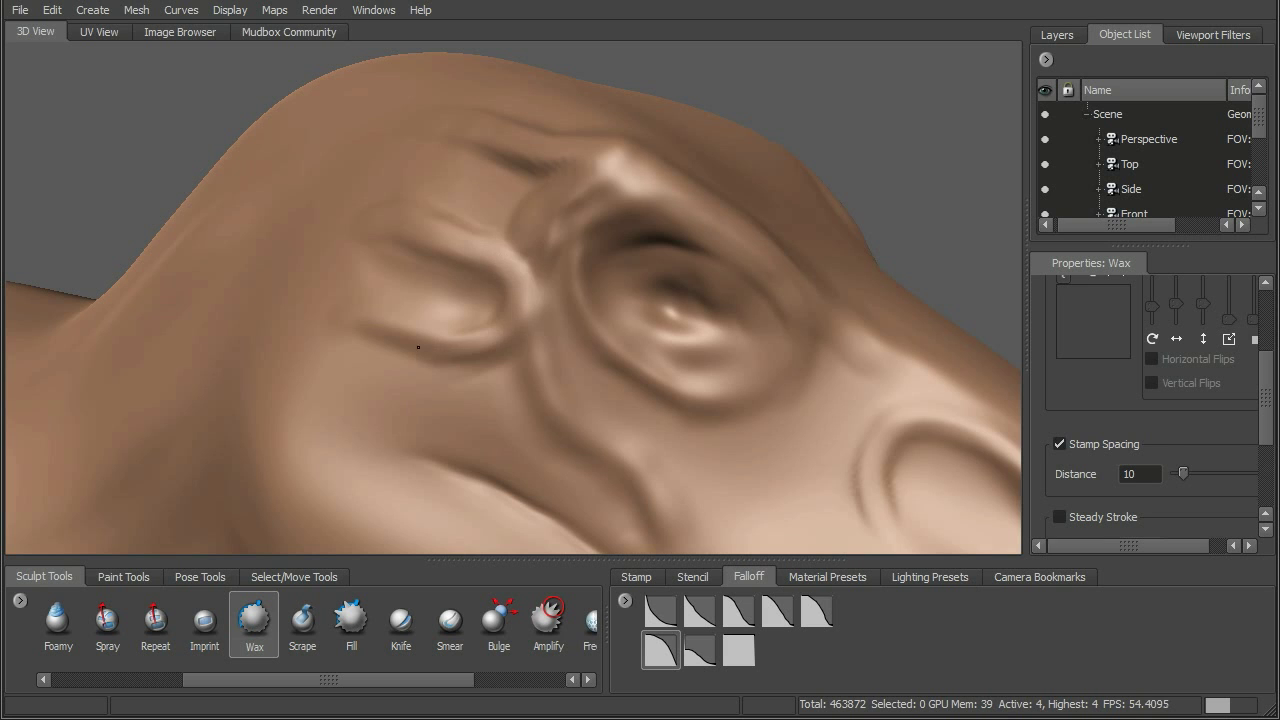
Build up the fold running from behind the eye toward the mouth with the Wax brush and smooth it.
left_click_drag(548, 291, 624, 459)
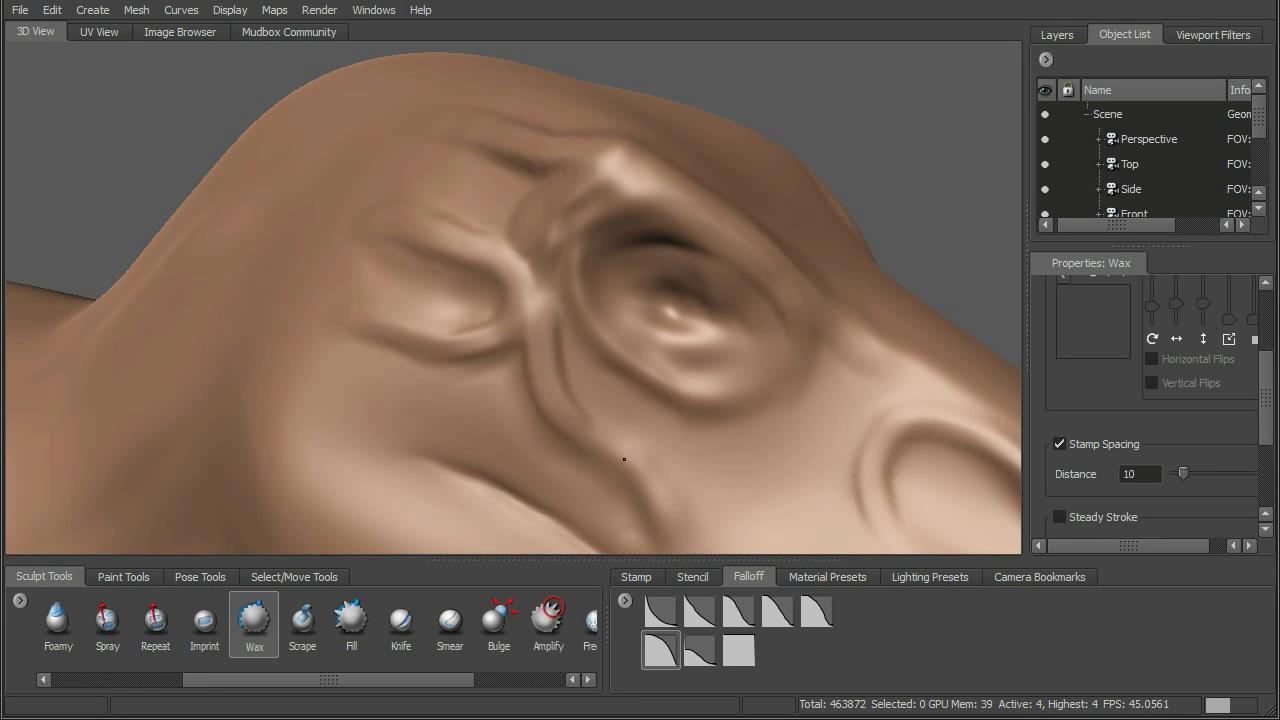
key("shift")
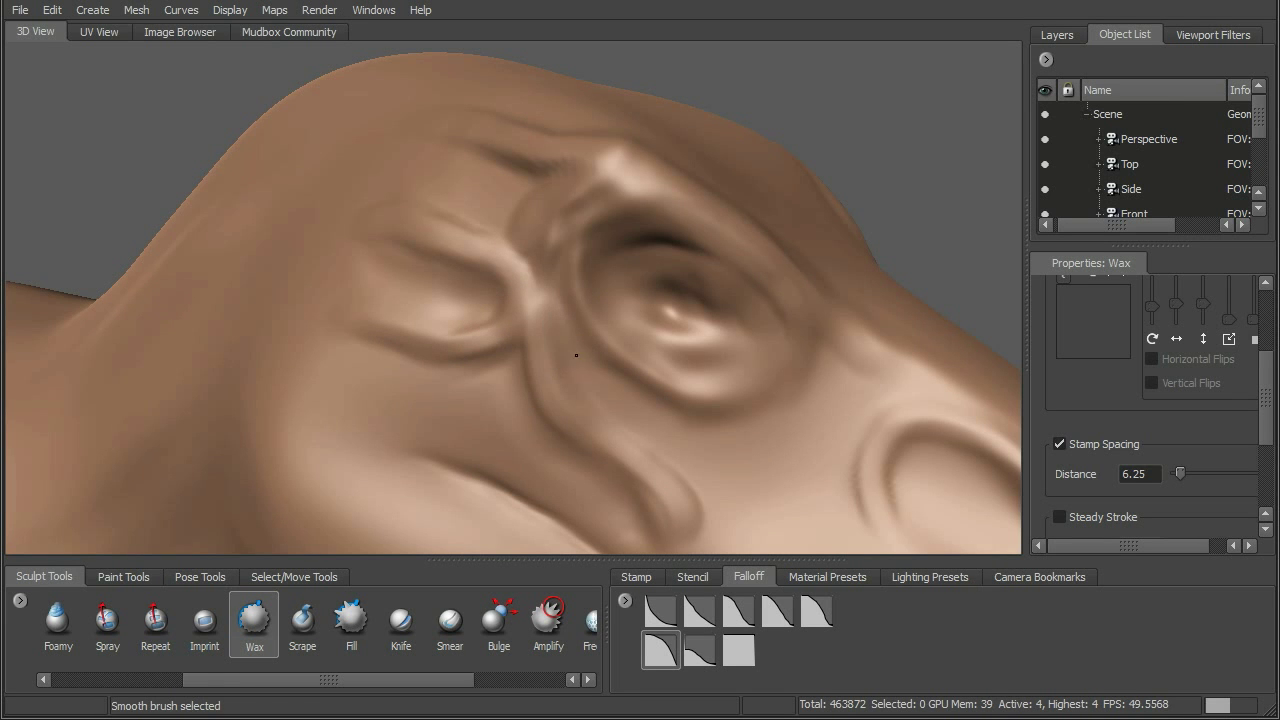
middle_click_drag(677, 420, 668, 373, "alt")
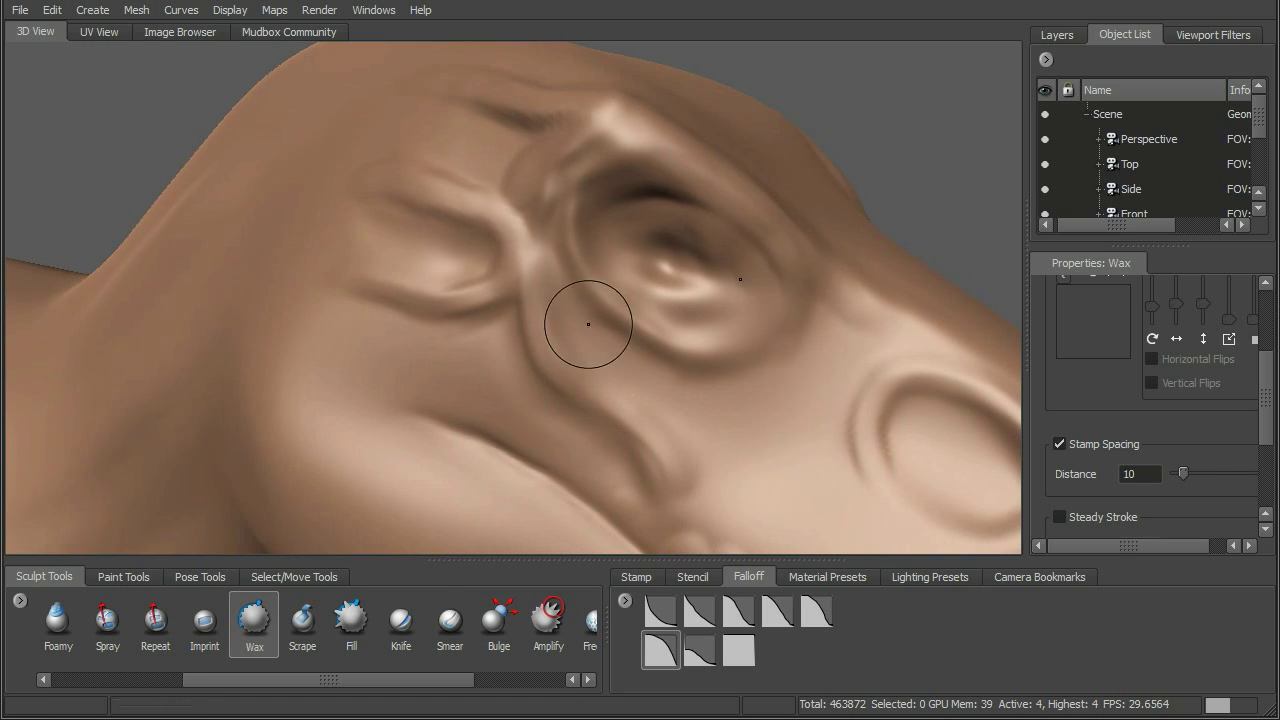
left_click_drag(660, 453, 623, 380, "alt")
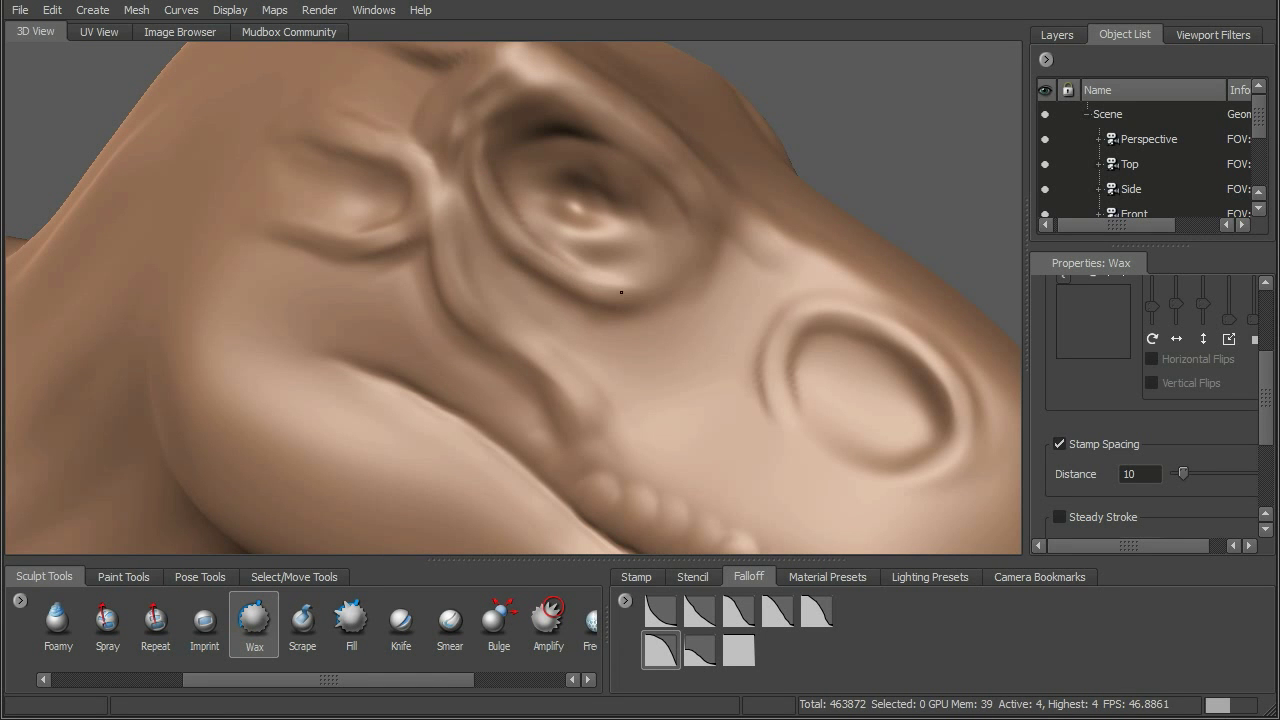
key("shift")
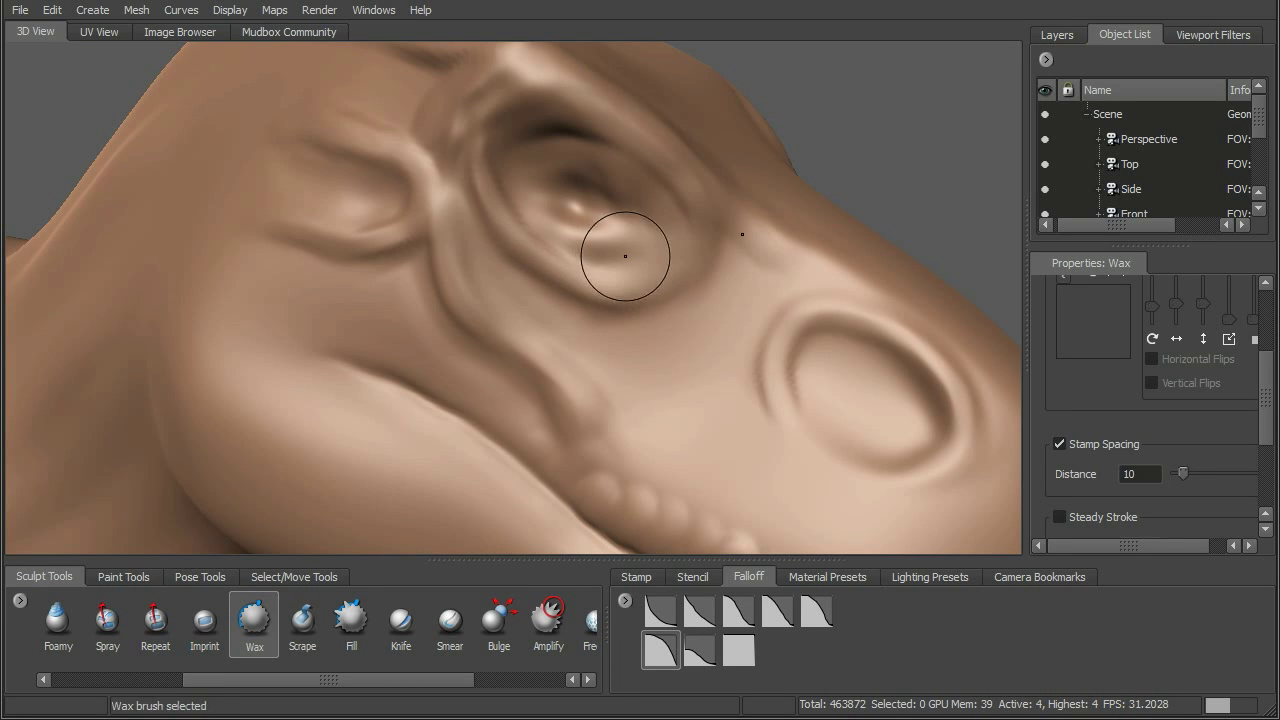
Switch to the Sculpt brush, shape the eyeball and the upper eyelid over it, and smooth the skin above the lid.
right_click_drag(626, 257, 640, 226, "alt")
middle_click_drag(641, 227, 631, 246, "alt")
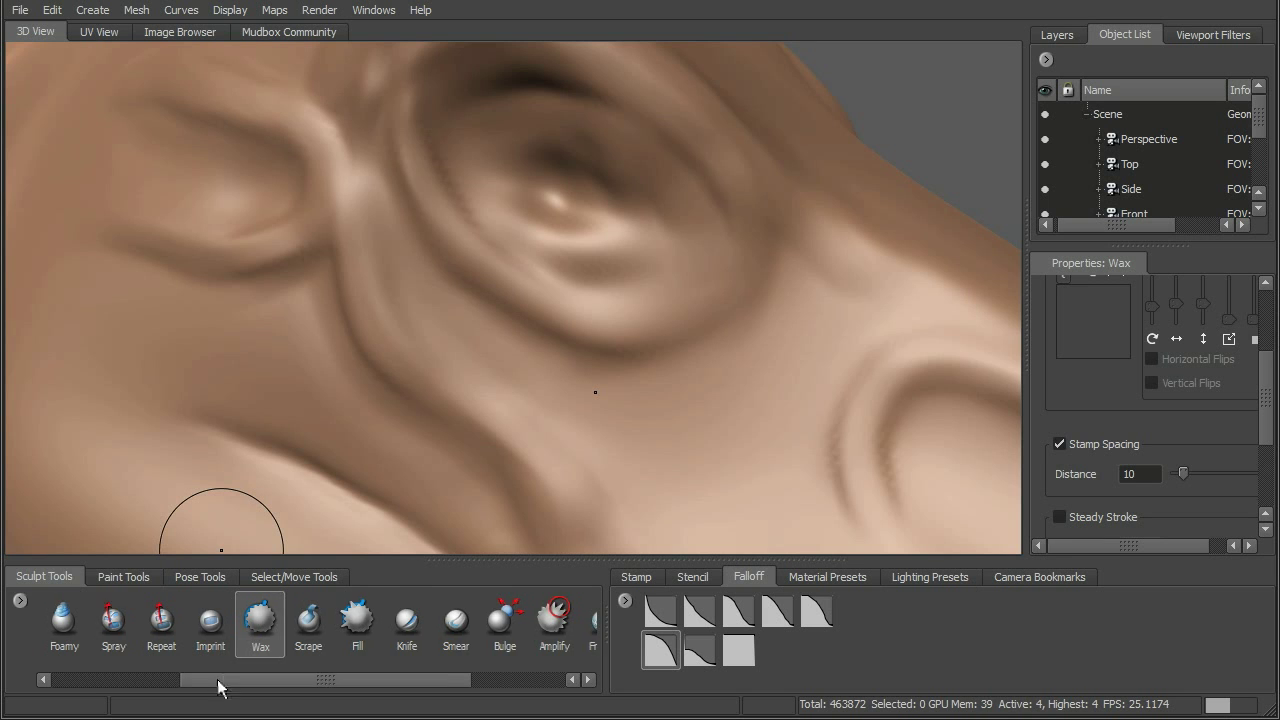
scroll(79, 623, "up", 3)
left_click(61, 620)
mouse_move(552, 186)
left_mouse_down()
mouse_move(545, 175)
mouse_move(566, 165)
mouse_move(608, 183)
mouse_move(553, 163)
mouse_move(532, 190)
mouse_move(562, 137)
mouse_move(588, 139)
left_mouse_up()
mouse_move(475, 143)
left_mouse_down()
mouse_move(587, 139)
mouse_move(642, 188)
left_mouse_up()
mouse_move(561, 135)
left_mouse_down()
mouse_move(678, 220)
mouse_move(638, 170)
mouse_move(553, 126)
left_mouse_up()
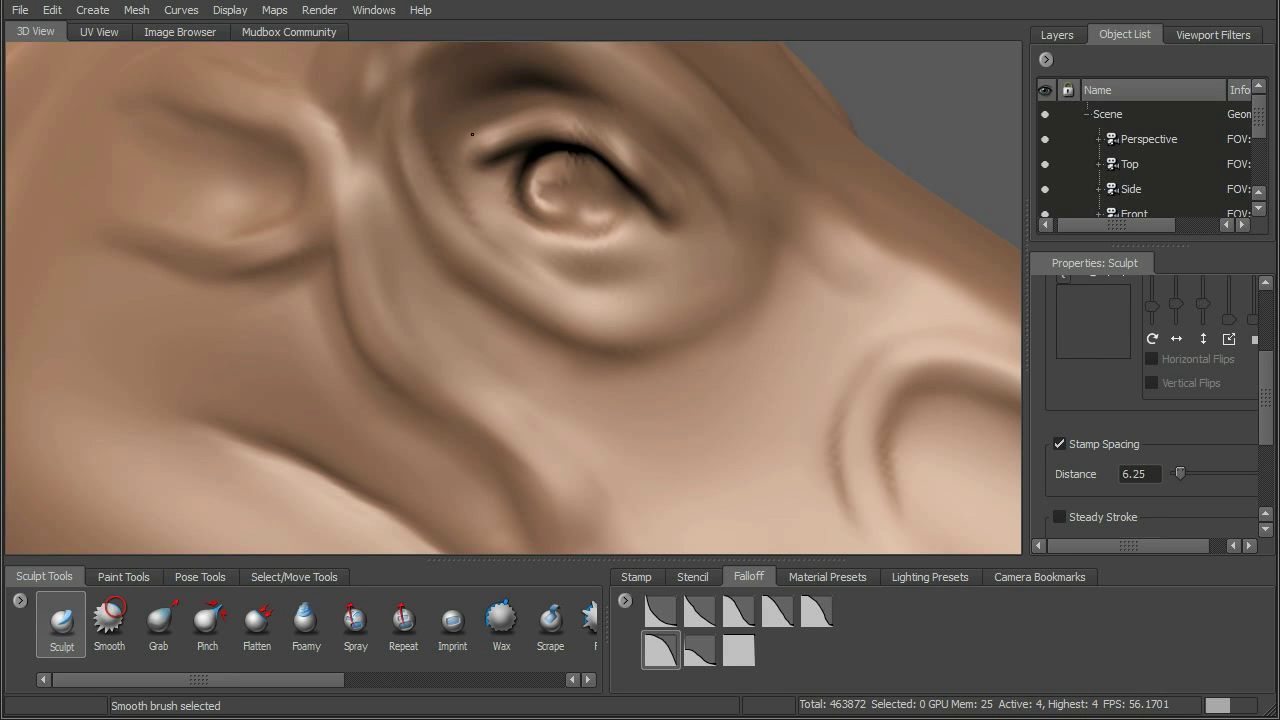
left_click_drag(472, 134, 562, 125, "shift")
Sculpt the lower eyelid around the eyeball and smooth the skin beneath and behind it.
mouse_move(476, 172)
left_mouse_down()
mouse_move(534, 236)
mouse_move(641, 247)
left_mouse_up()
mouse_move(490, 196)
left_mouse_down()
mouse_move(600, 240)
mouse_move(650, 222)
mouse_move(498, 203)
mouse_move(626, 248)
left_mouse_up()
left_click_drag(461, 218, 514, 259)
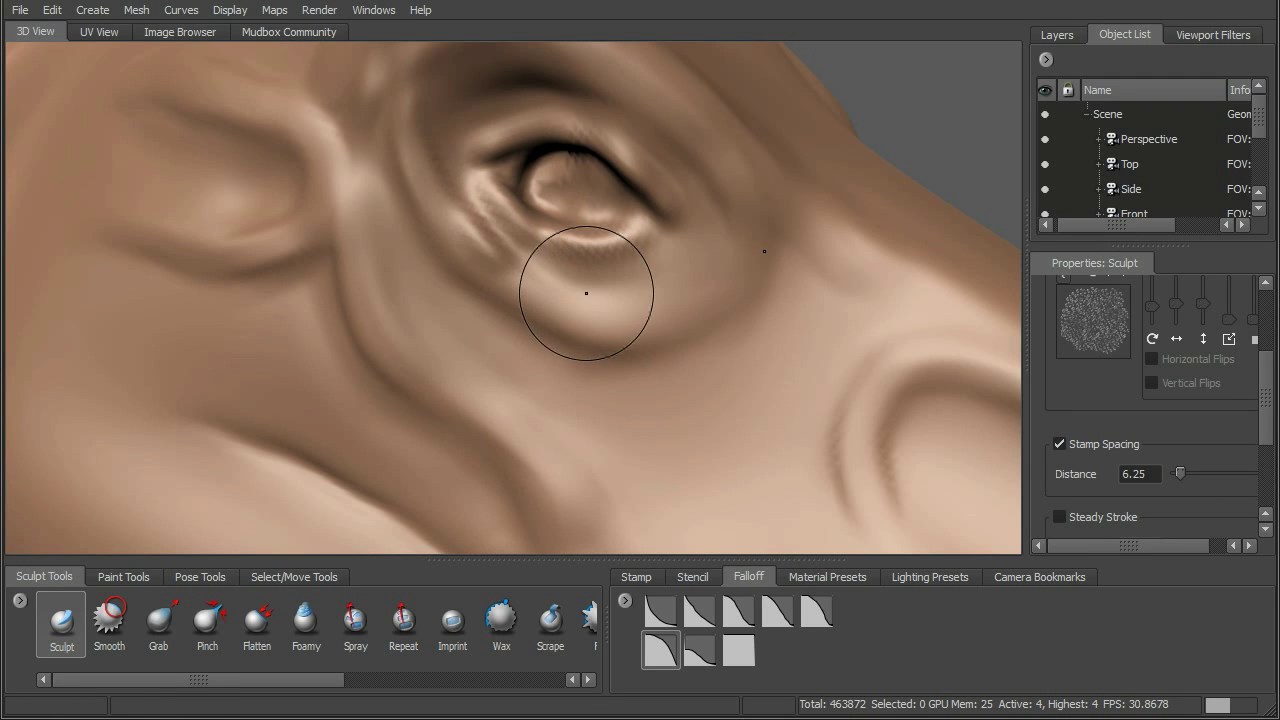
left_click_drag(586, 293, 462, 247, "shift")
left_click_drag(516, 289, 571, 337, "shift")
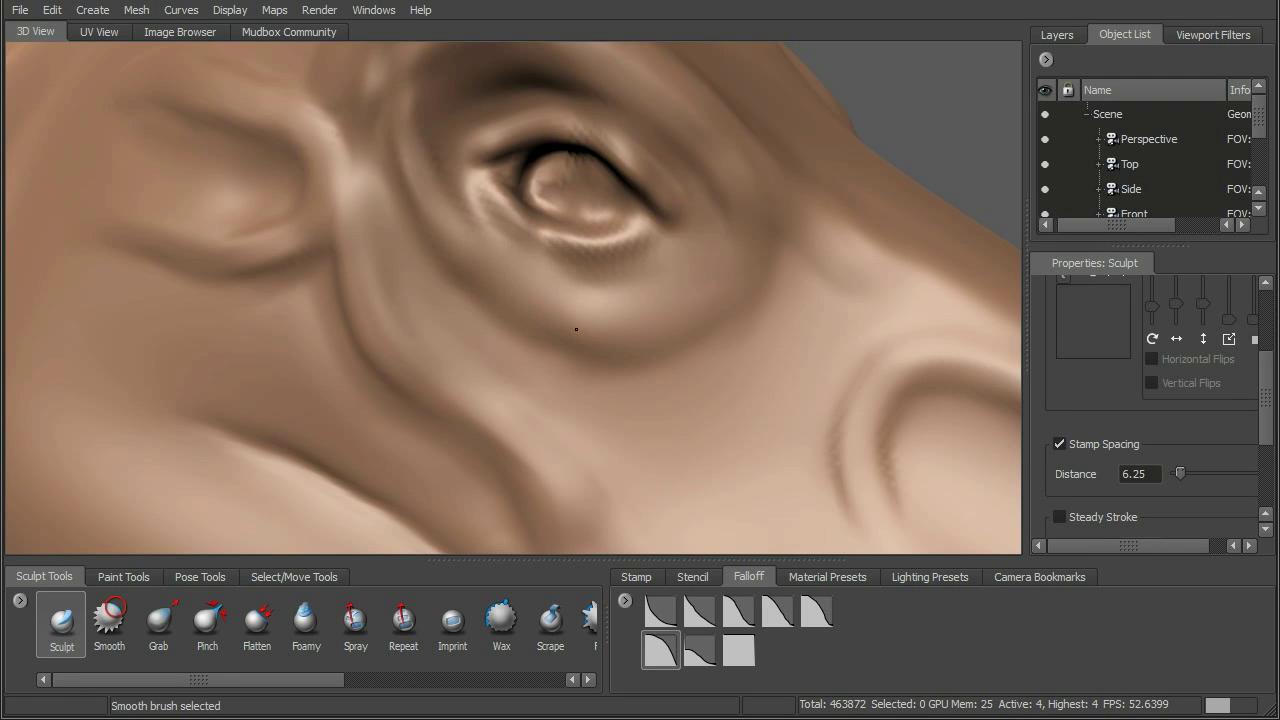
Build up the area below the lower eyelid and at the front corner of the eye, then smooth it.
mouse_move(530, 247)
left_mouse_down()
mouse_move(539, 288)
mouse_move(570, 293)
mouse_move(466, 192)
mouse_move(646, 288)
left_mouse_up()
mouse_move(698, 238)
left_mouse_down()
mouse_move(656, 273)
mouse_move(472, 240)
mouse_move(458, 196)
mouse_move(500, 200)
mouse_move(606, 266)
mouse_move(663, 267)
left_mouse_up()
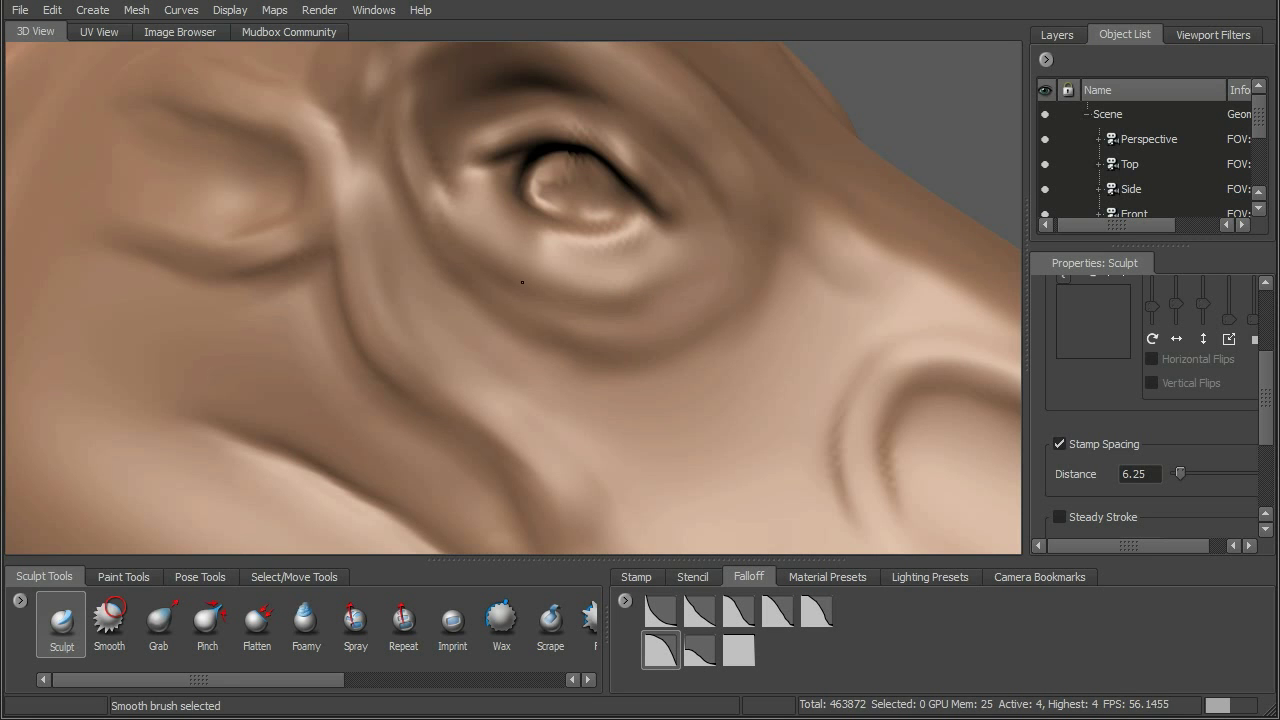
left_click_drag(539, 283, 508, 229, "shift")
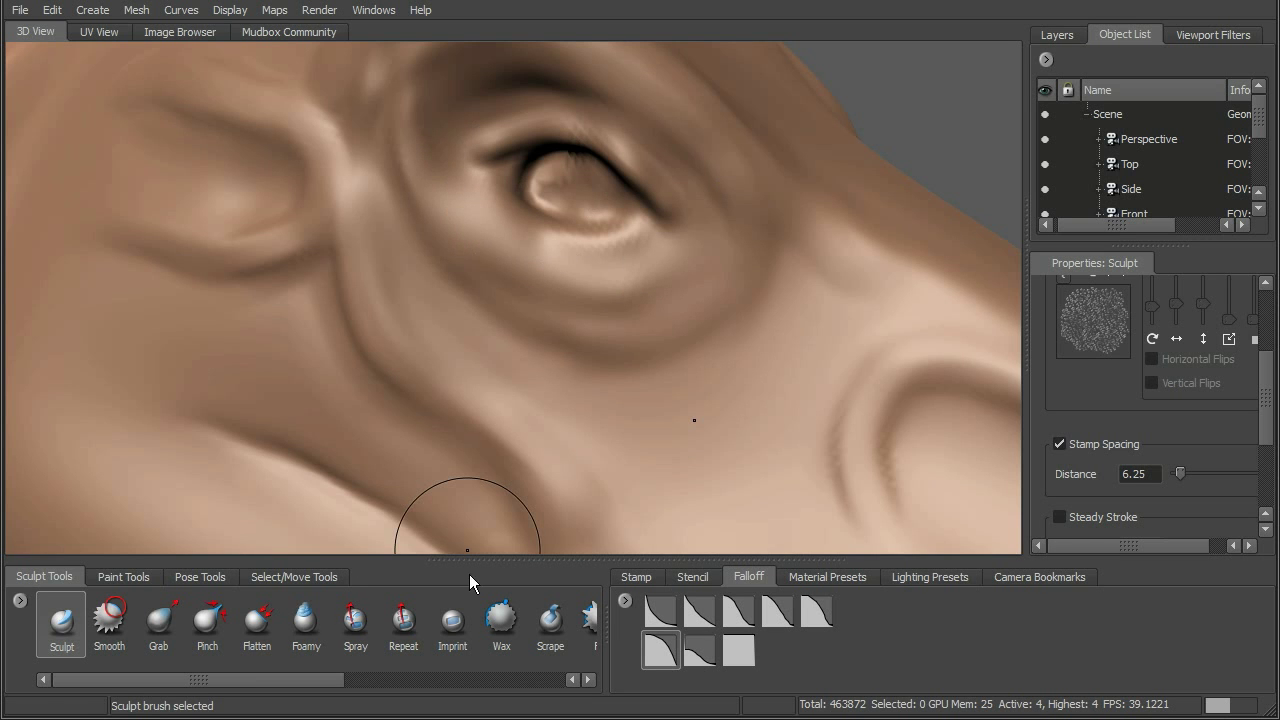
Inflate the eyeball with the Bulge brush and smooth its surface and the lower lid.
left_click_drag(307, 683, 482, 681)
left_click(414, 620)
mouse_move(560, 240)
left_mouse_down()
mouse_move(560, 185)
mouse_move(598, 184)
left_mouse_up()
key("ctrl+z")
mouse_move(598, 184)
left_mouse_down()
mouse_move(550, 188)
mouse_move(590, 205)
mouse_move(560, 172)
mouse_move(560, 193)
left_mouse_up()
key("shift")
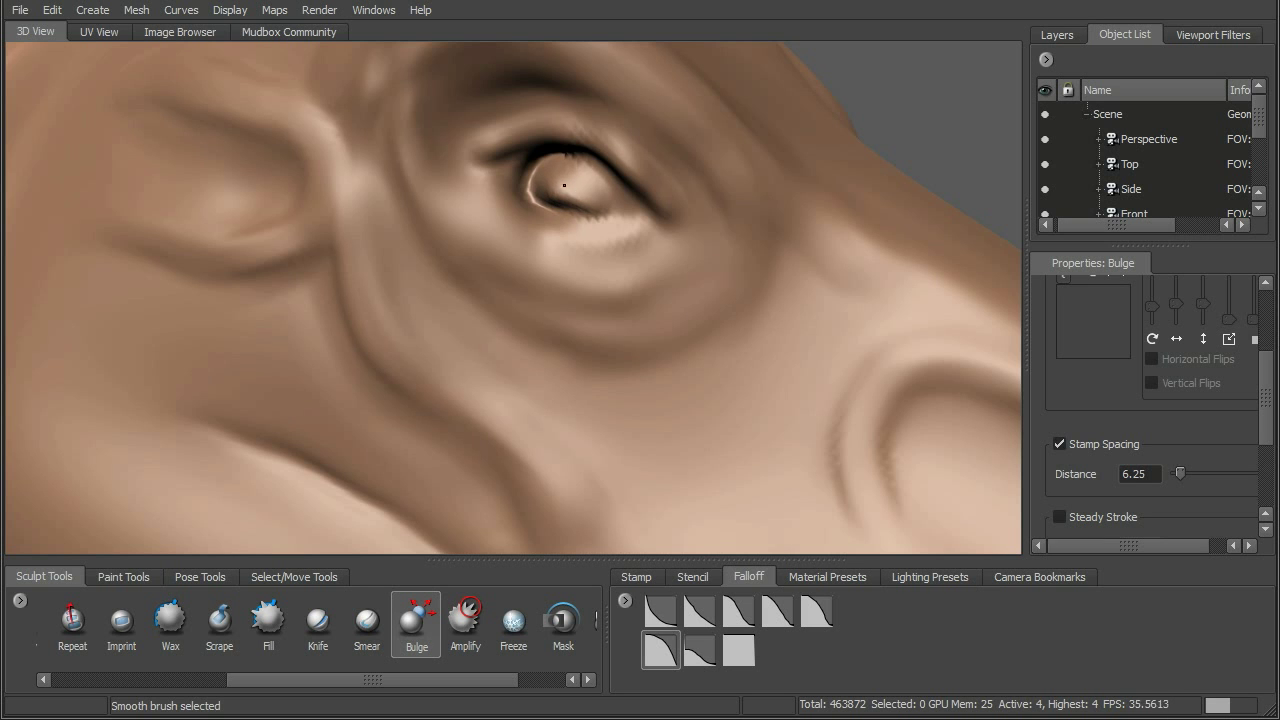
left_click_drag(576, 178, 592, 190, "shift")
mouse_move(594, 191)
left_mouse_down("shift")
mouse_move(595, 178)
mouse_move(562, 174)
mouse_move(548, 198)
mouse_move(612, 174)
mouse_move(588, 266)
left_mouse_up("shift")
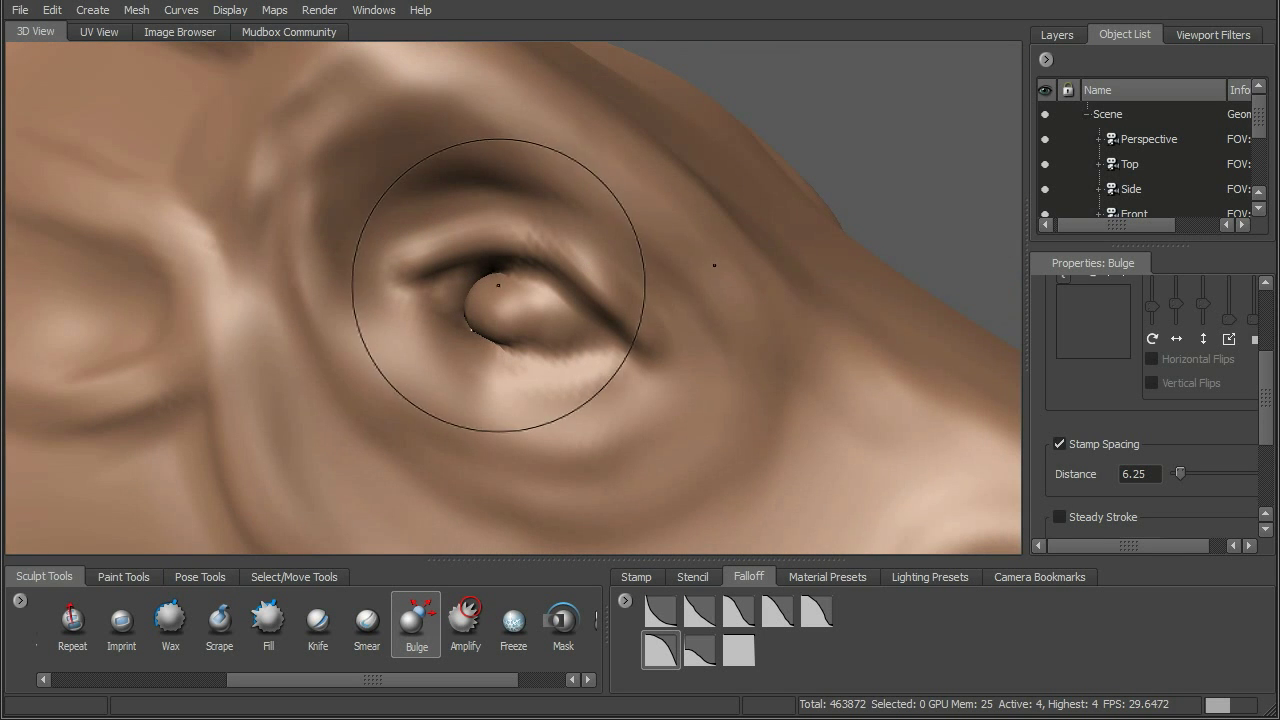
Return to the Sculpt brush, smooth the eyeball's lower rear edge and define the upper eyelid's rim to the front corner.
left_click_drag(280, 685, 30, 678)
left_click(62, 620)
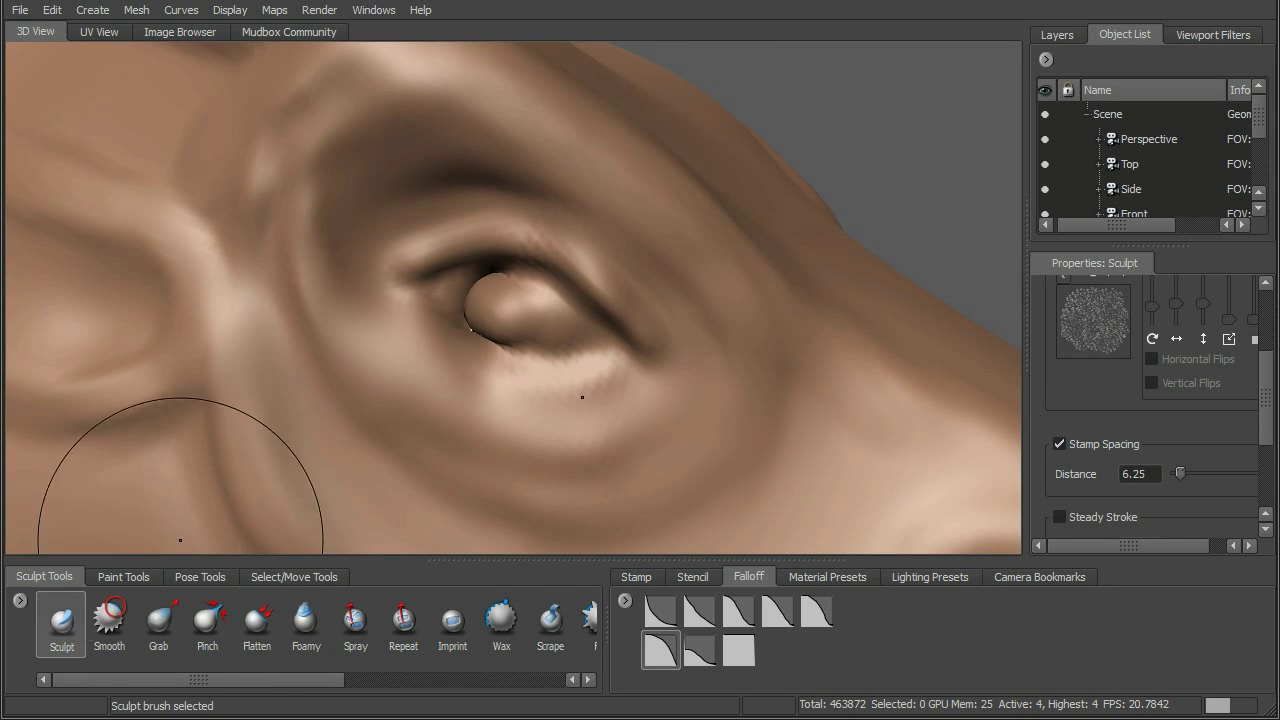
key("shift")
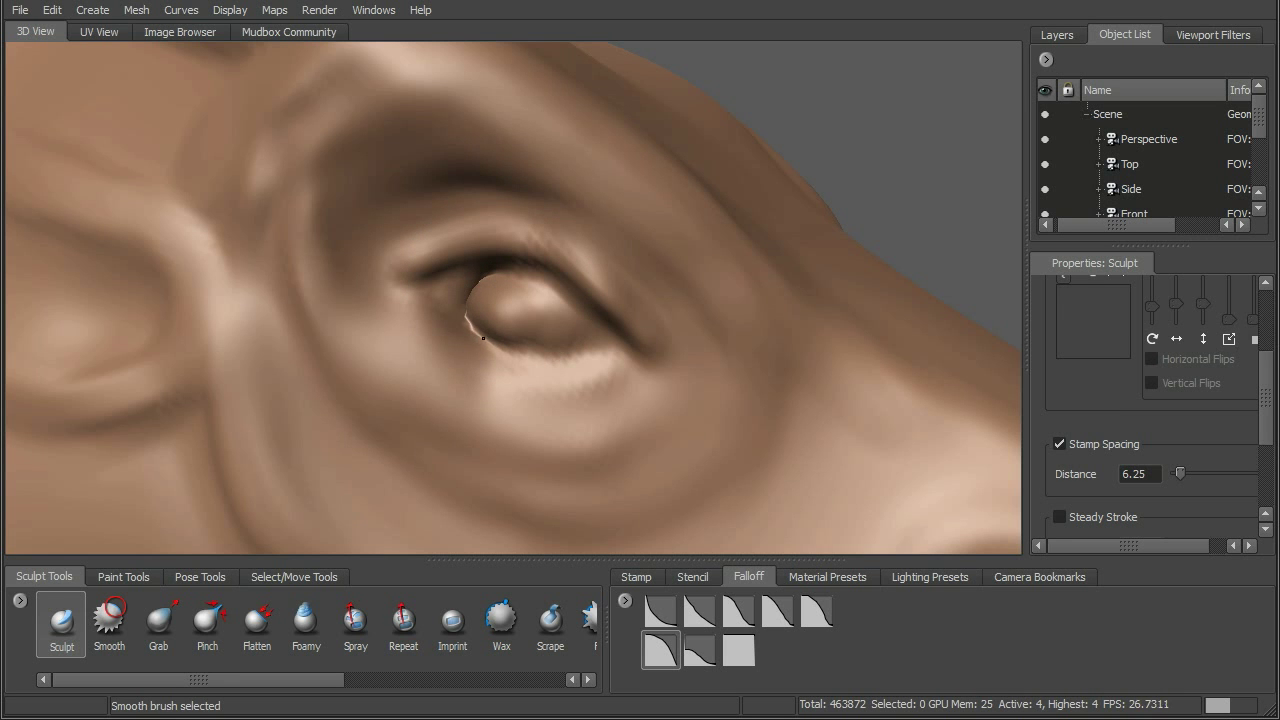
mouse_move(470, 274)
left_mouse_down()
mouse_move(564, 286)
mouse_move(604, 322)
left_mouse_up()
left_click_drag(585, 301, 630, 346)
Sculpt a series of curved wrinkles beneath the eye, widening outward from the lower eyelid.
mouse_move(507, 362)
left_mouse_down()
mouse_move(596, 361)
mouse_move(553, 336)
mouse_move(577, 330)
mouse_move(563, 312)
mouse_move(524, 344)
mouse_move(547, 328)
mouse_move(545, 367)
left_mouse_up()
left_click_drag(443, 291, 562, 357)
mouse_move(414, 312)
left_mouse_down()
mouse_move(427, 344)
mouse_move(580, 380)
mouse_move(443, 371)
mouse_move(429, 323)
mouse_move(655, 384)
left_mouse_up()
mouse_move(373, 348)
left_mouse_down()
mouse_move(411, 414)
mouse_move(600, 495)
mouse_move(693, 437)
left_mouse_up()
Raise a small ridge on the snout between the eye and the nostril with the Sculpt brush.
right_click_drag(814, 324, 614, 311, "alt")
middle_click_drag(614, 311, 600, 323, "alt")
right_click_drag(600, 323, 600, 340, "alt")
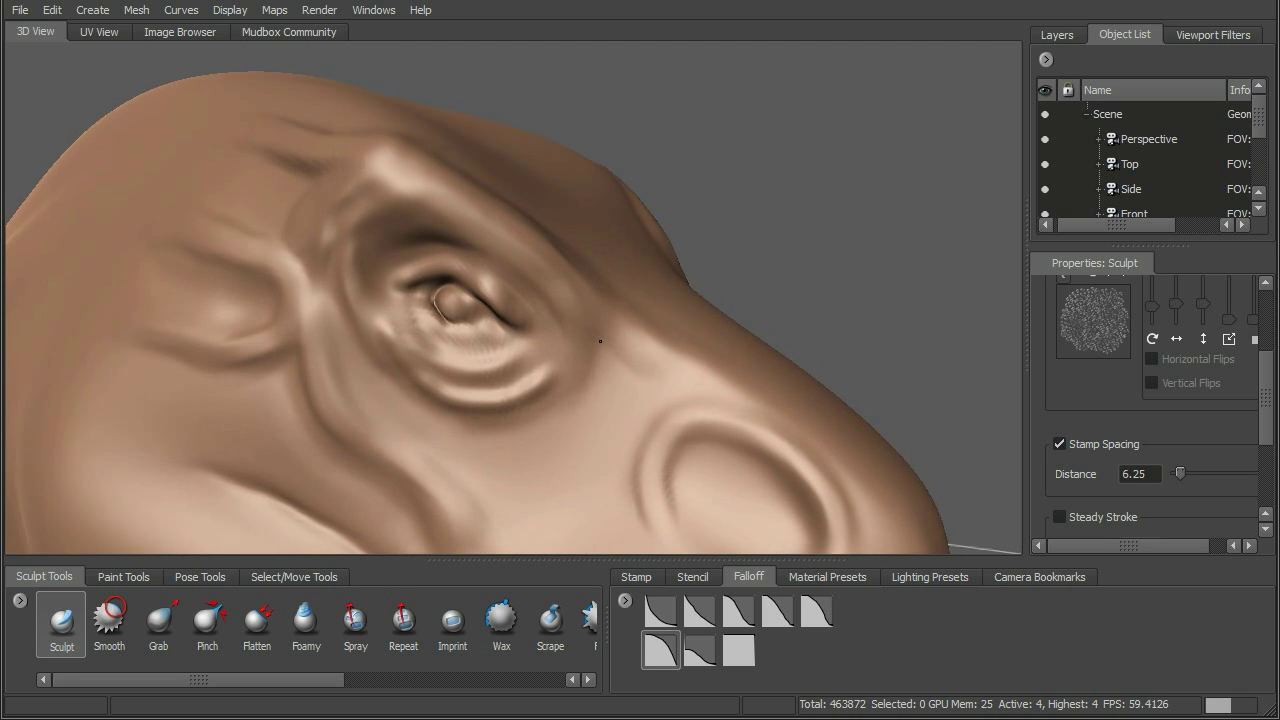
left_click_drag(586, 329, 589, 339, "alt")
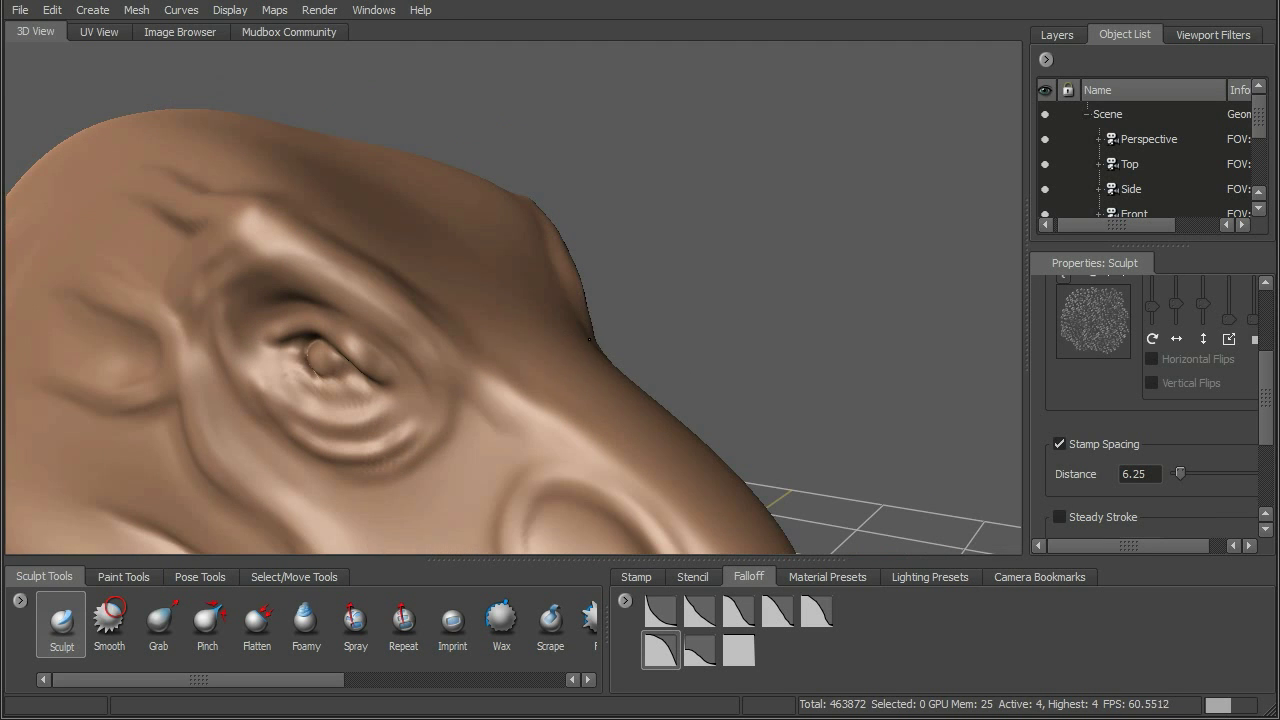
left_click_drag(451, 381, 525, 412)
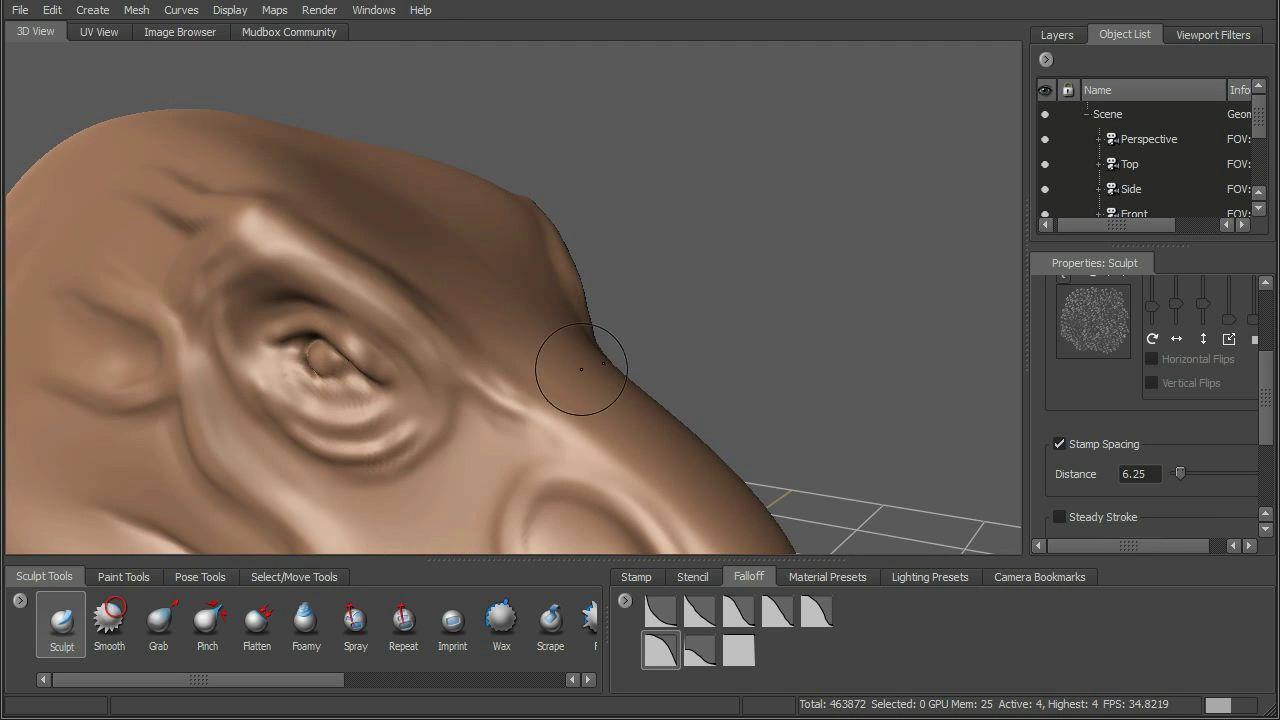
Examine the sculpted T-Rex head from several angles and compare it with the neck and torso.
right_click_drag(581, 369, 523, 294, "alt")
middle_click_drag(523, 294, 583, 300, "alt")
right_click_drag(583, 300, 688, 340, "alt")
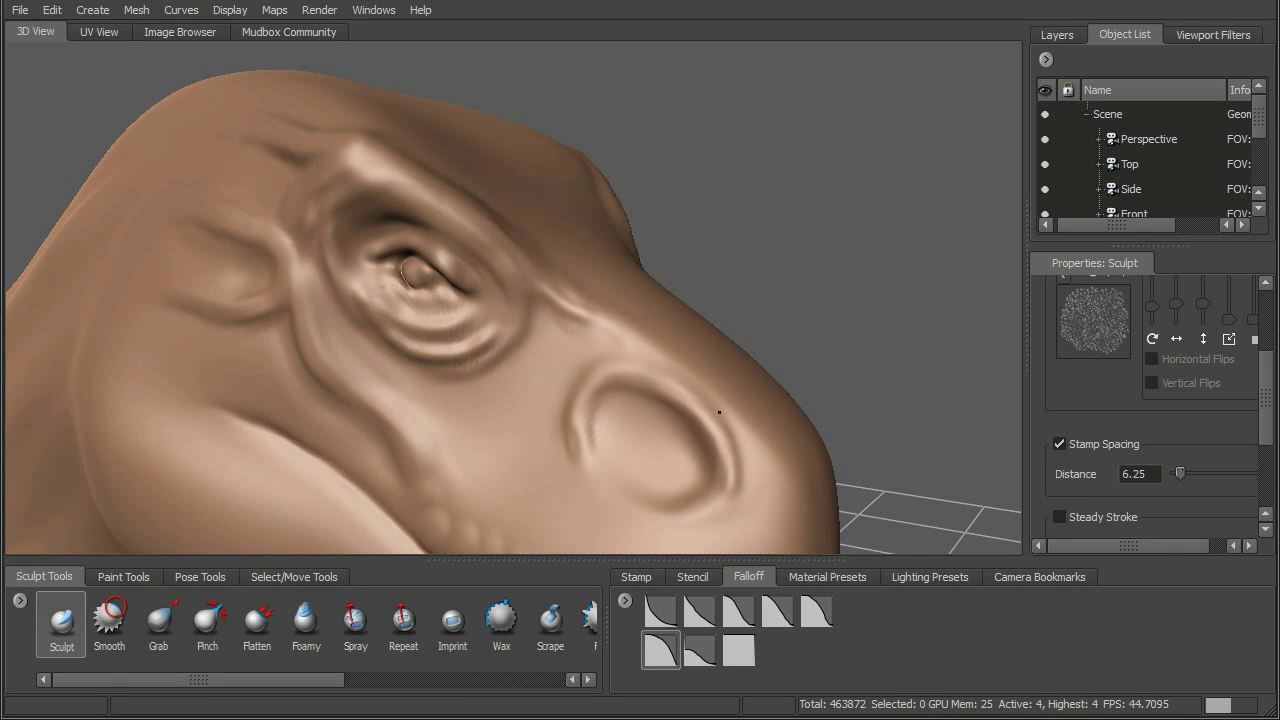
right_click_drag(720, 314, 674, 309, "alt")
middle_click_drag(498, 326, 686, 267, "alt")
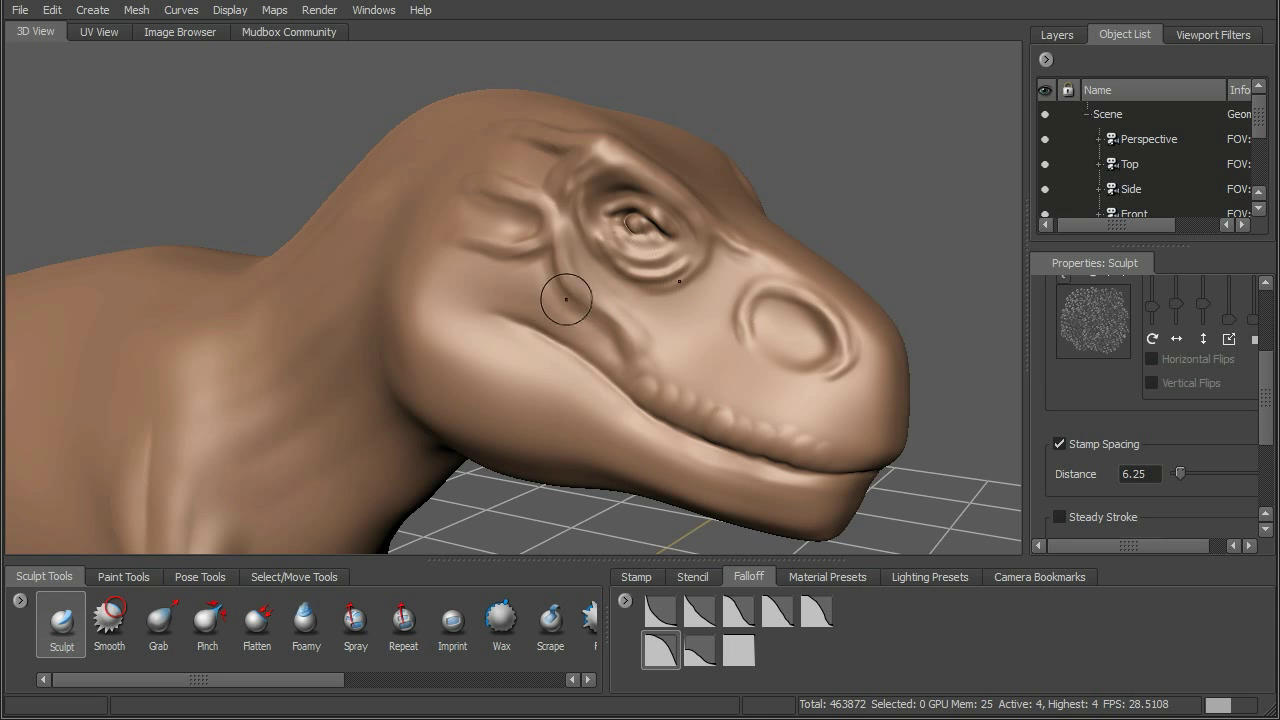
middle_click_drag(392, 354, 606, 314, "alt")
mouse_move(606, 314)
left_mouse_down("alt")
mouse_move(606, 292)
mouse_move(621, 300)
left_mouse_up("alt")
mouse_move(621, 300)
right_mouse_down("alt")
mouse_move(687, 196)
mouse_move(621, 262)
right_mouse_up("alt")
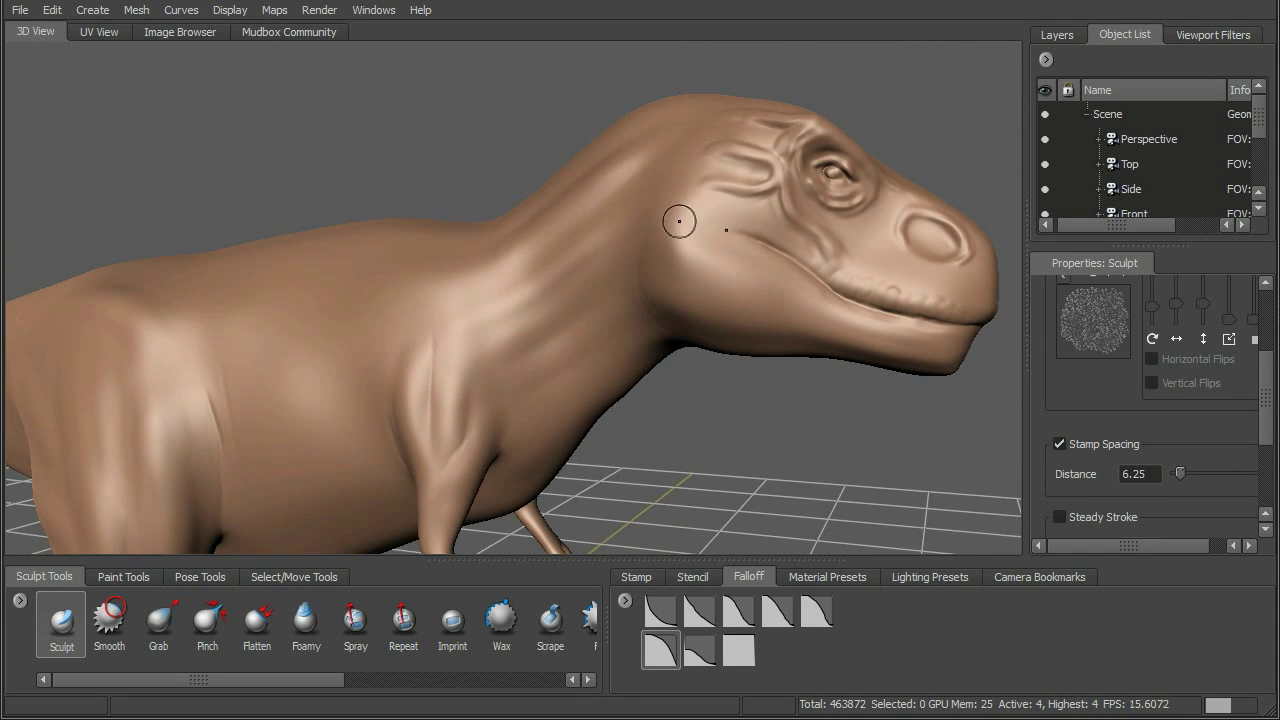
left_click_drag(679, 221, 596, 238, "alt")
right_click_drag(596, 238, 407, 336, "alt")
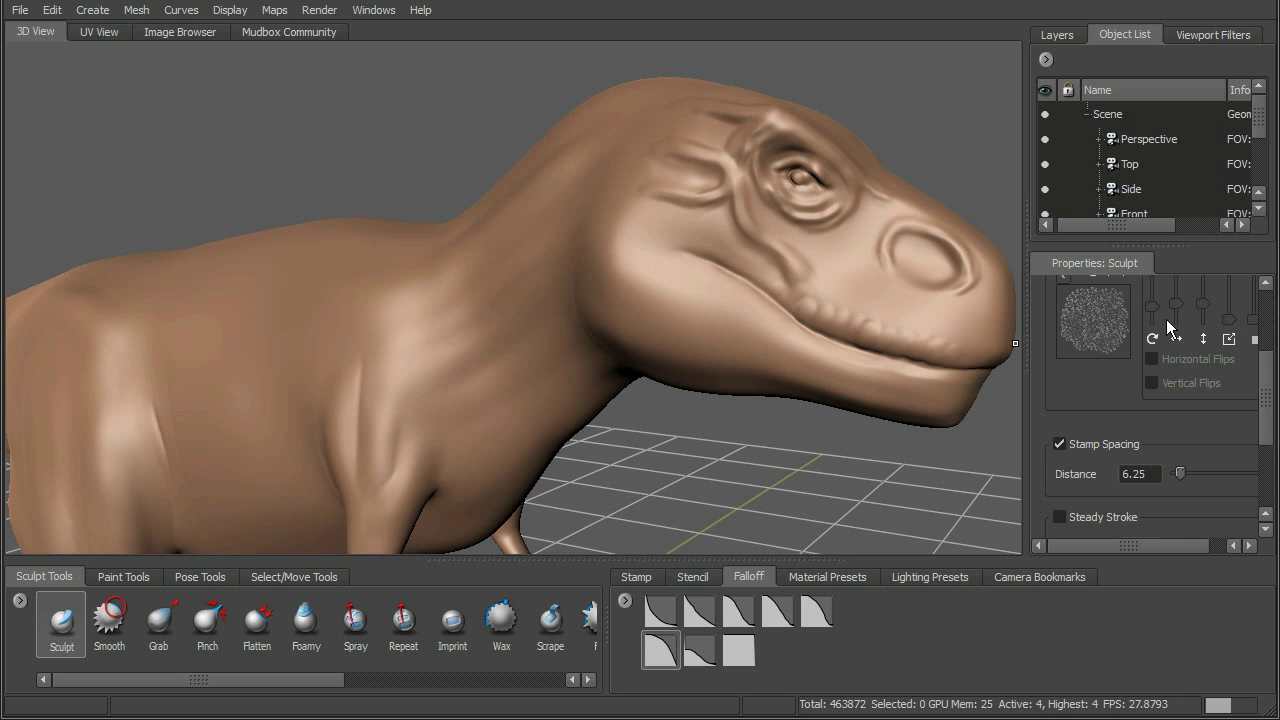
Assign a speckled cluster stamp image to the Sculpt brush and show the brush's size and strength properties.
left_click(637, 577)
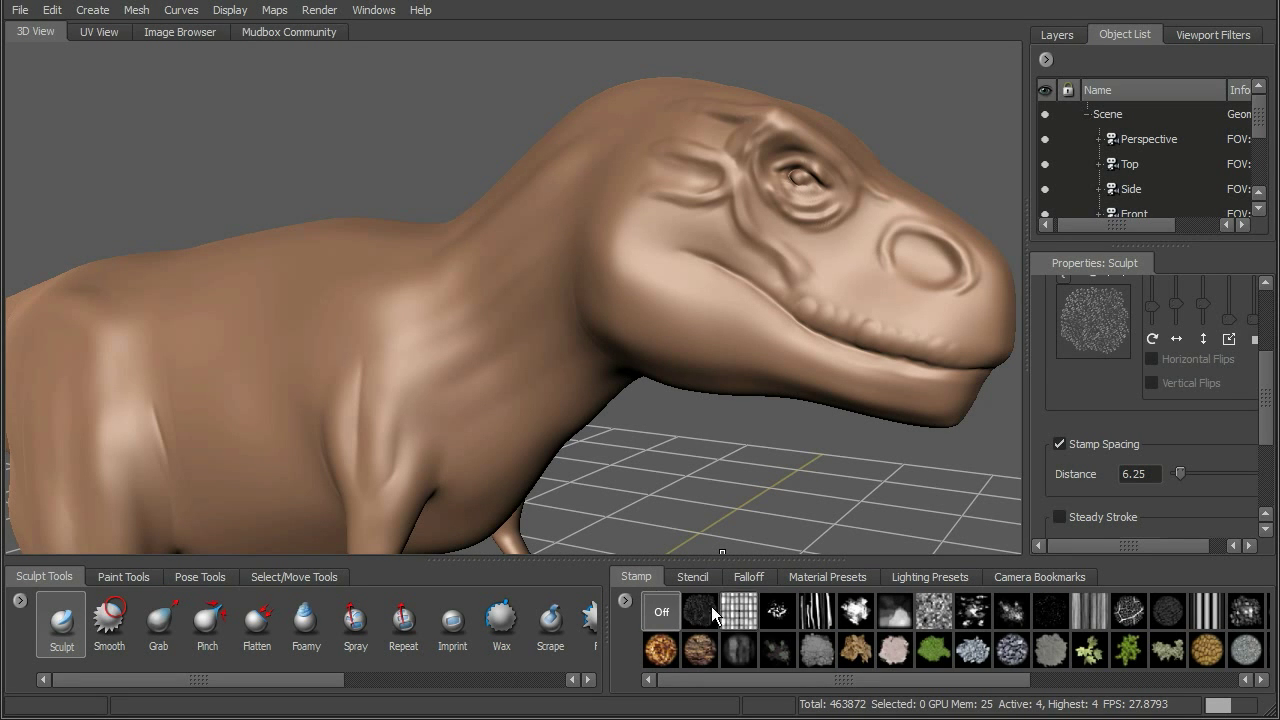
left_click(1013, 612)
left_click_drag(1276, 405, 1272, 347)
Try textured stamp strokes down the T-Rex's flank between the hind leg and the arm, undoing each one.
mouse_move(494, 429)
left_mouse_down("alt")
mouse_move(472, 362)
mouse_move(504, 356)
left_mouse_up("alt")
mouse_move(420, 322)
left_mouse_down("alt")
mouse_move(440, 320)
mouse_move(421, 314)
mouse_move(465, 350)
mouse_move(535, 450)
left_mouse_up("alt")
right_click_drag(535, 450, 553, 392, "alt")
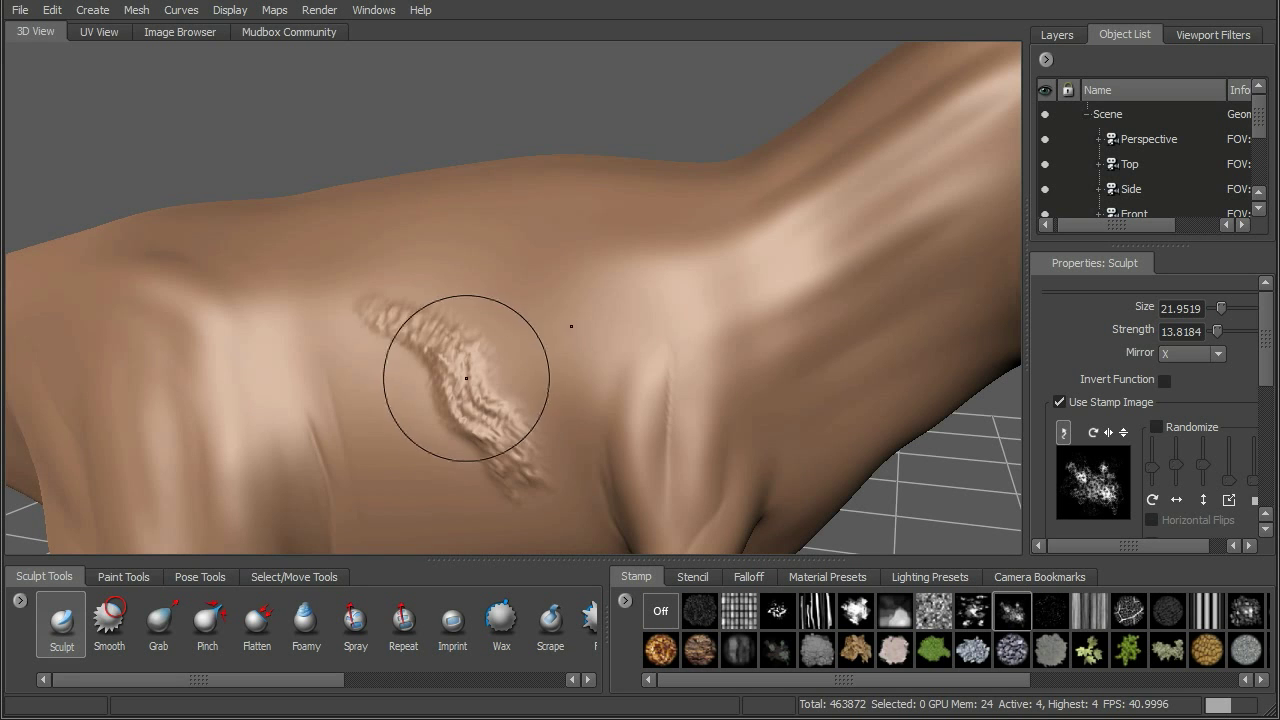
key("ctrl+z")
left_click_drag(406, 289, 548, 455)
key("ctrl+z")
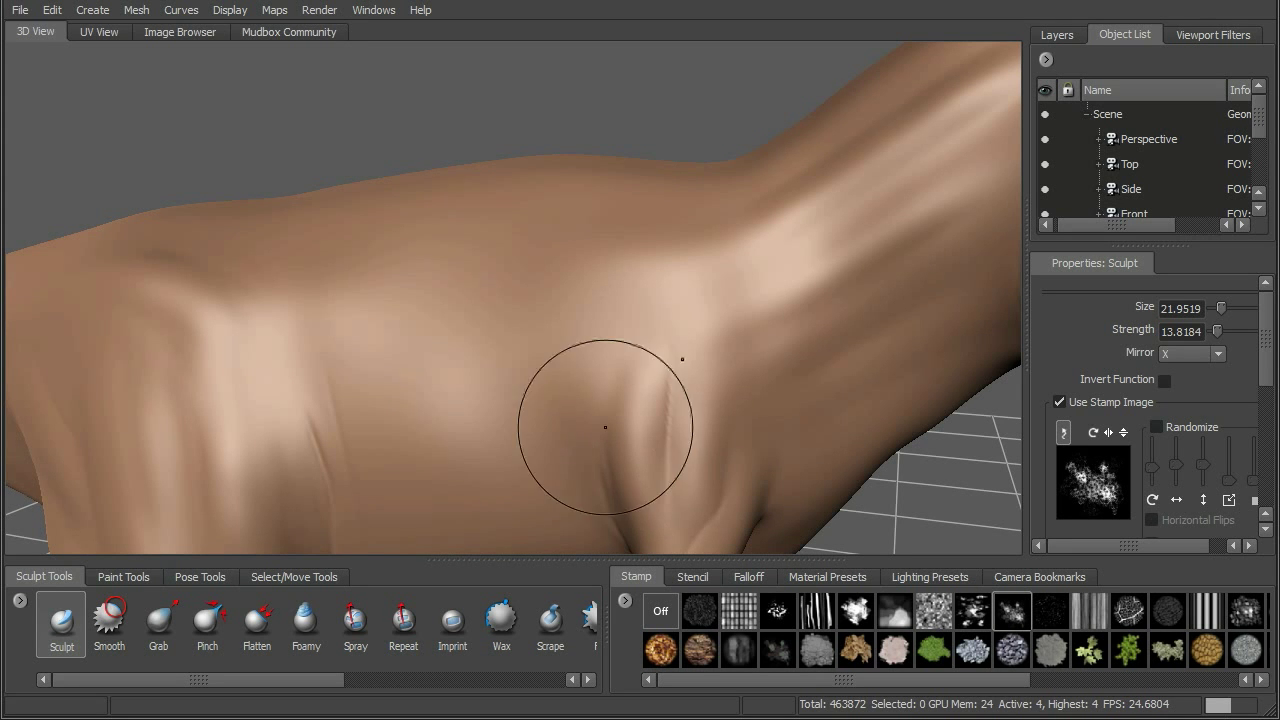
Turn on stamp randomization for the Sculpt brush, test it with strokes on the flank, and undo them.
scroll(1229, 414, "down", 3)
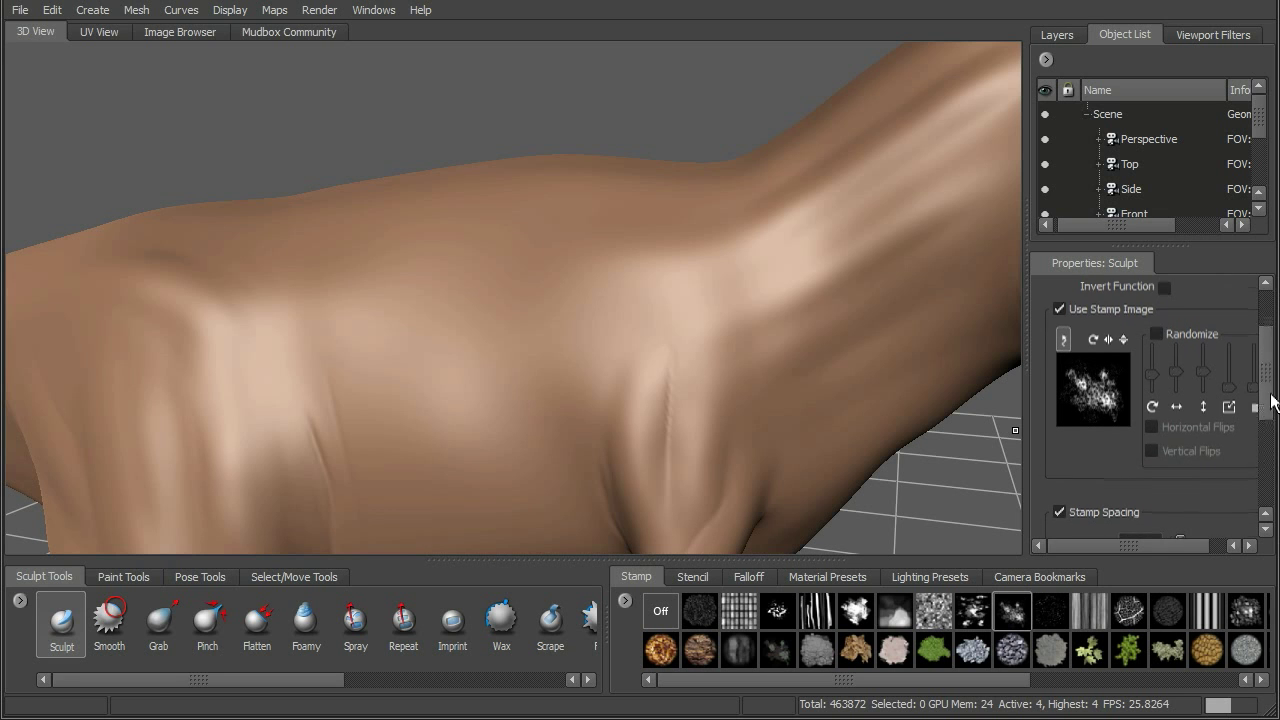
left_click(1157, 331)
left_click_drag(380, 275, 432, 356)
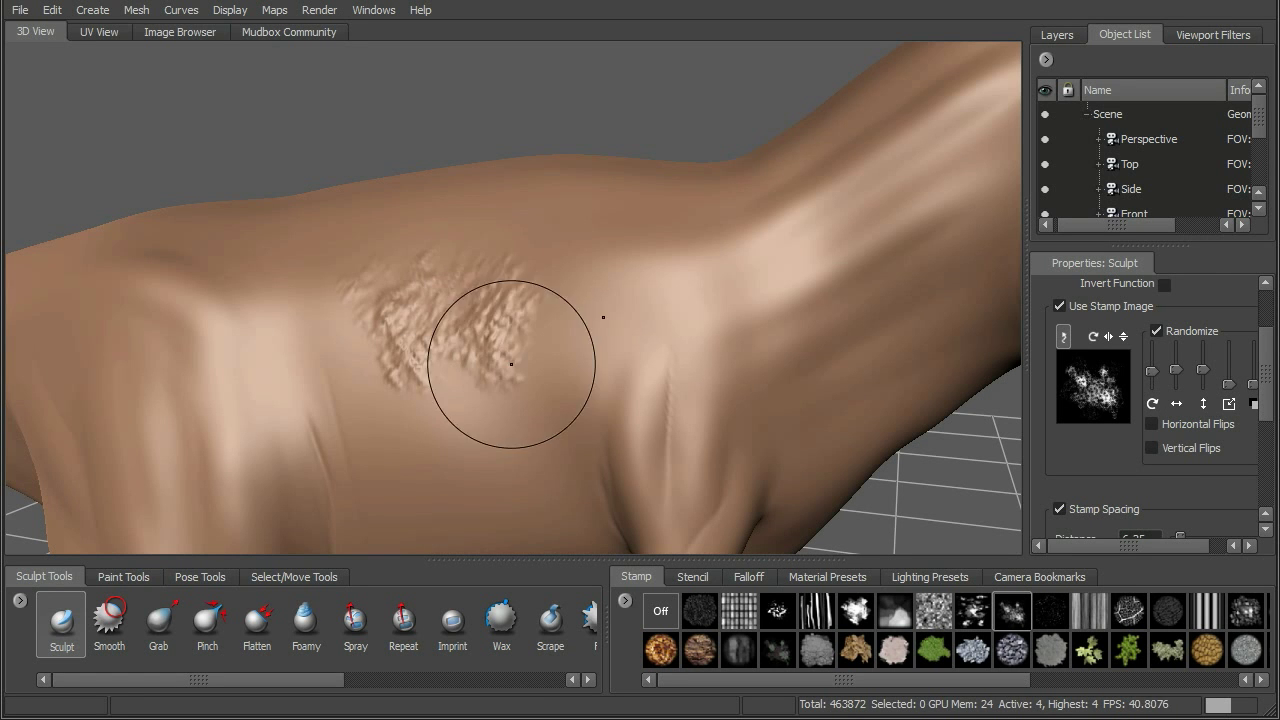
key("ctrl+z")
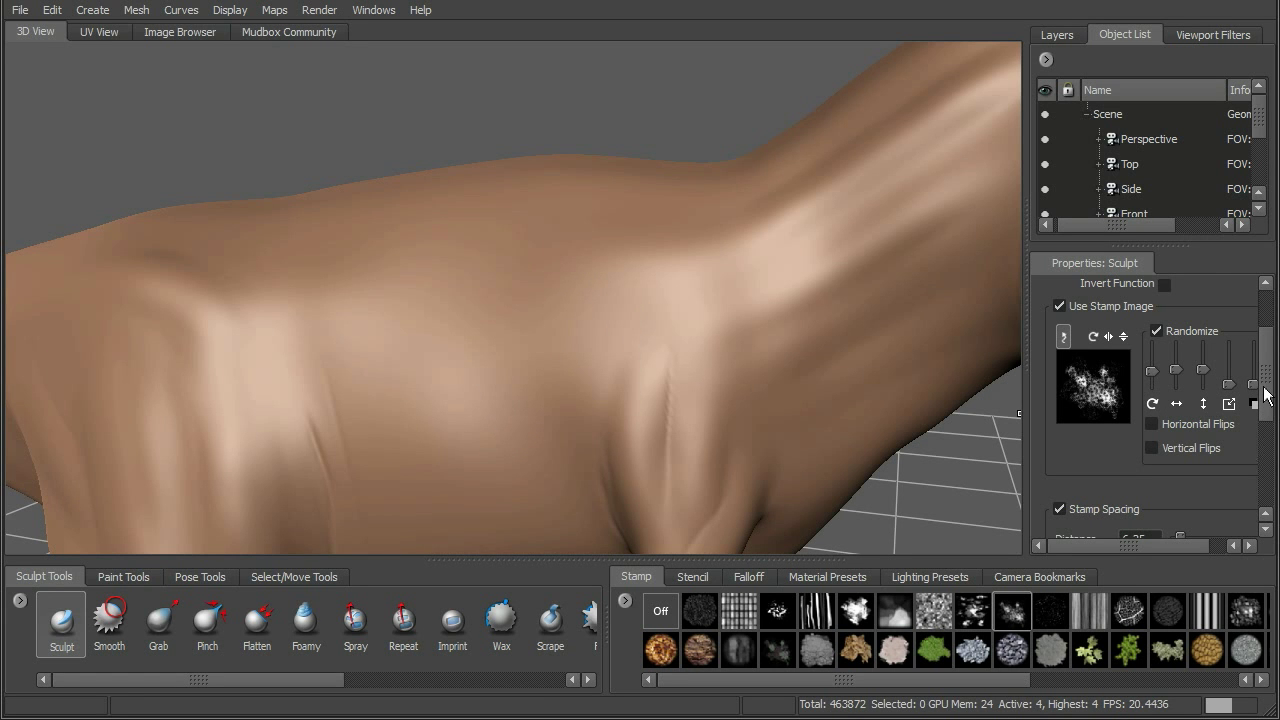
Test wider stamp spacings with strokes on the flank, undo the strokes, and set the stamp spacing distance to 28.
scroll(1265, 395, "down", 3)
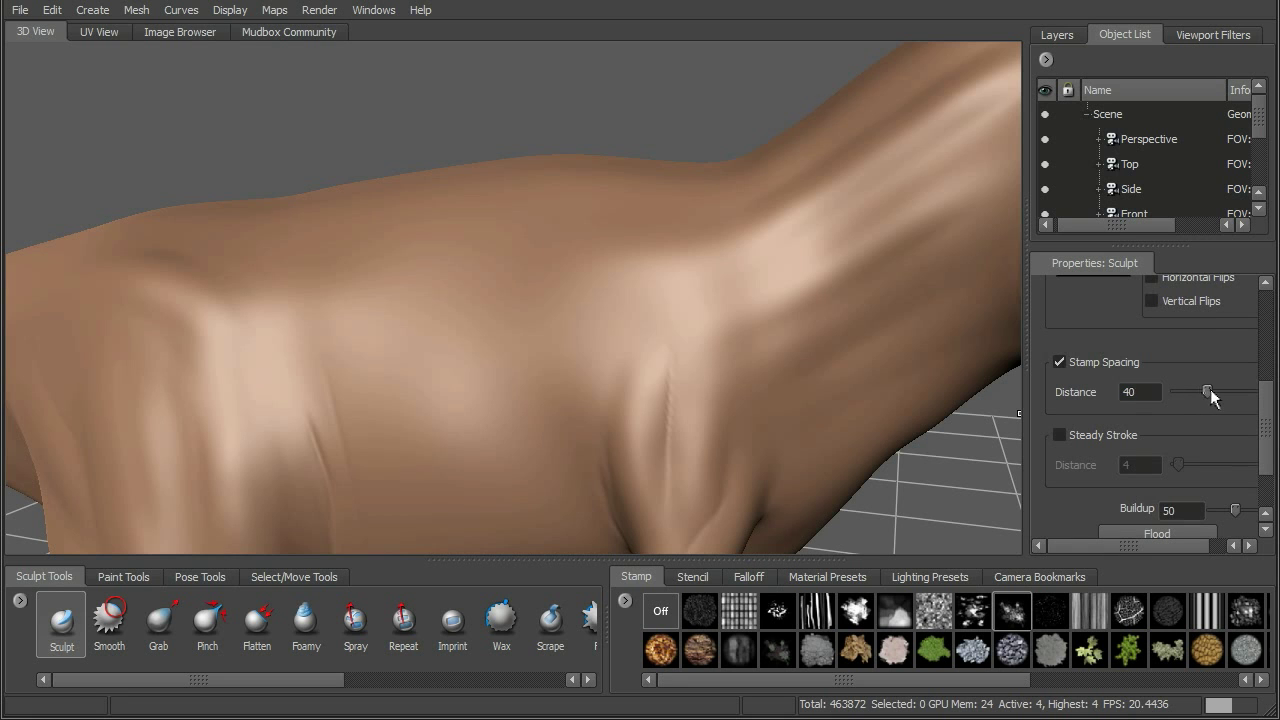
mouse_move(310, 290)
left_mouse_down()
mouse_move(559, 422)
mouse_move(515, 452)
left_mouse_up()
left_click_drag(1217, 392, 1270, 393)
mouse_move(397, 277)
left_mouse_down()
mouse_move(469, 364)
mouse_move(505, 455)
mouse_move(395, 462)
mouse_move(300, 345)
mouse_move(372, 245)
left_mouse_up()
key("ctrl+z")
left_click_drag(1260, 391, 1257, 389)
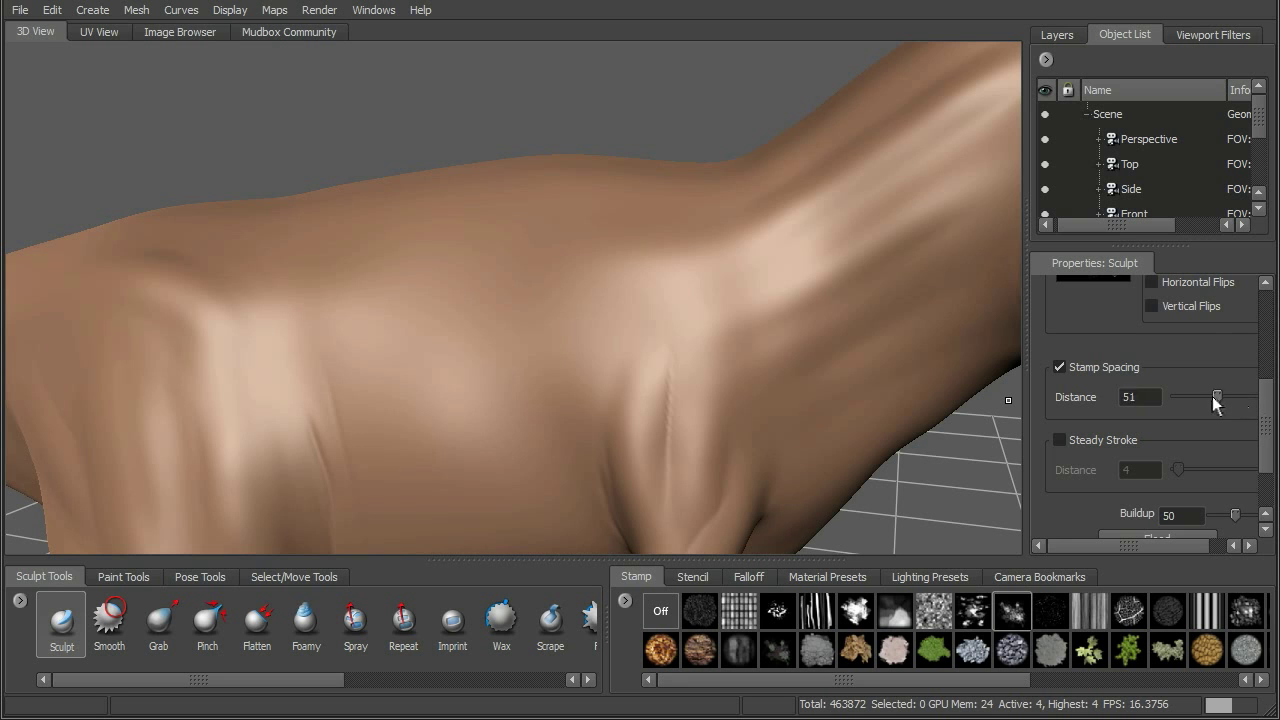
Use a grainy noise stamp on the Sculpt brush to texture the flank between the hind leg and the arm.
scroll(1205, 380, "down", 2)
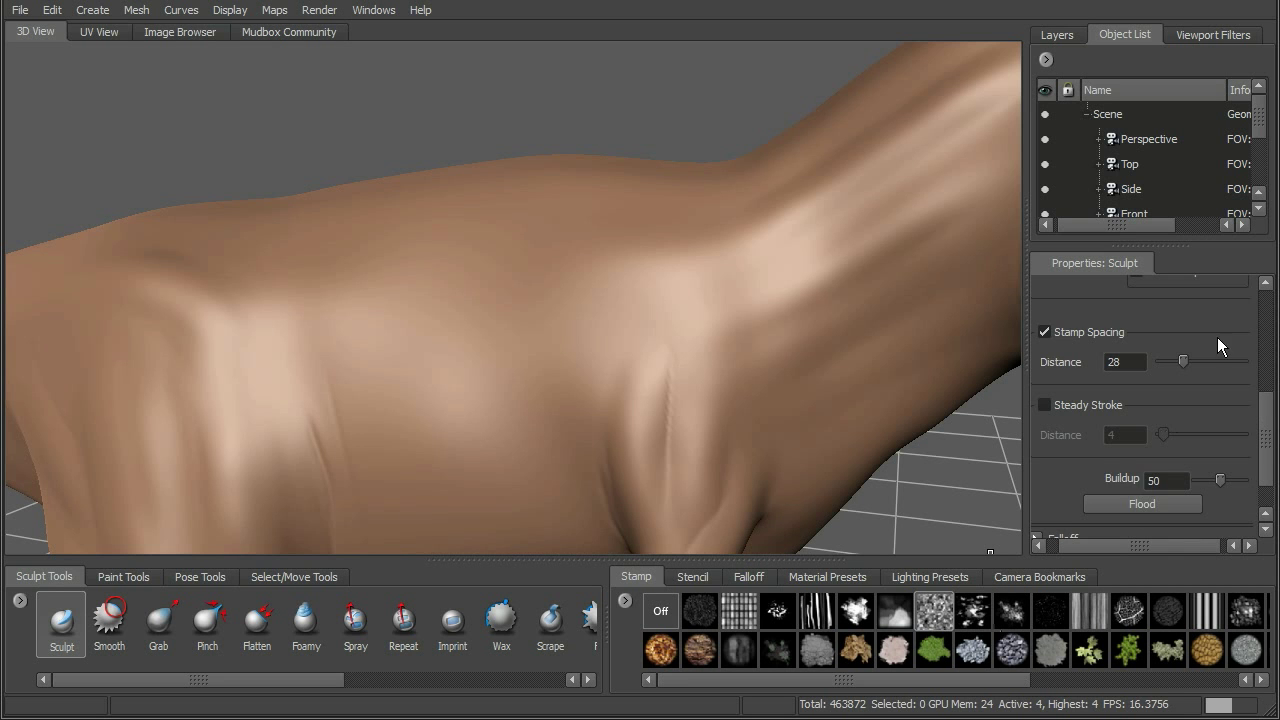
left_click_drag(1261, 421, 1270, 335)
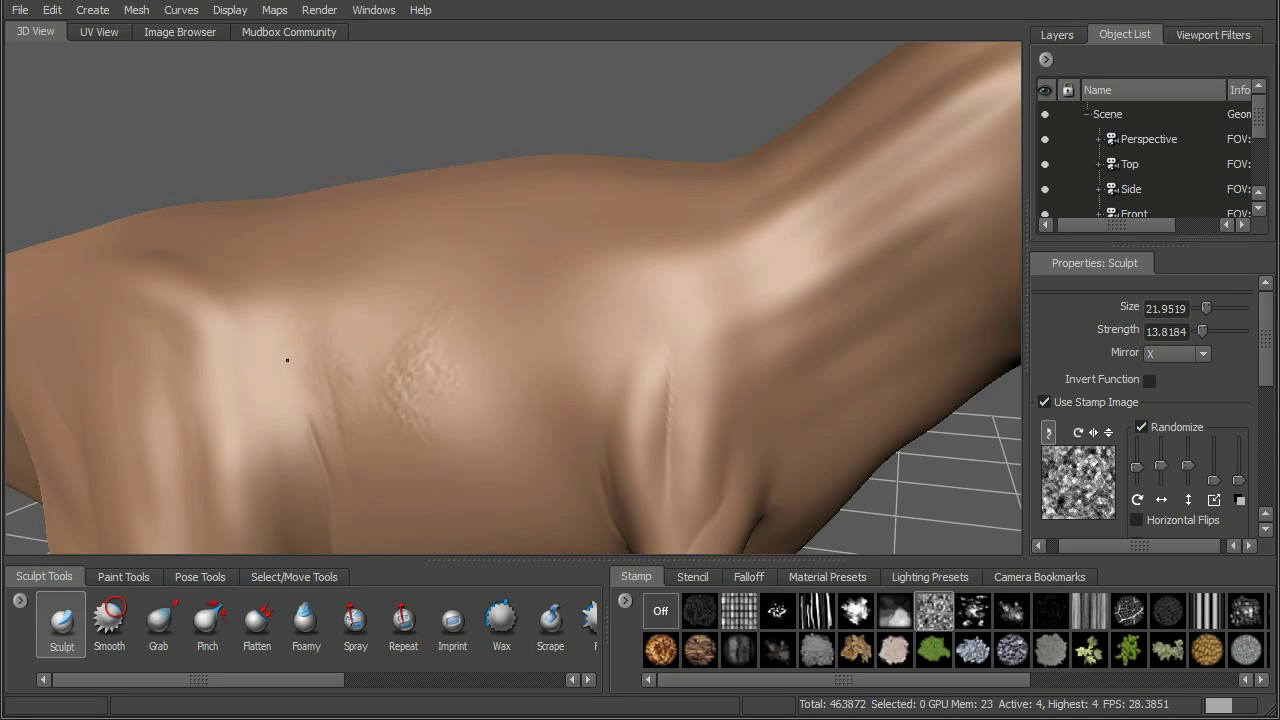
scroll(380, 309, "down", 3)
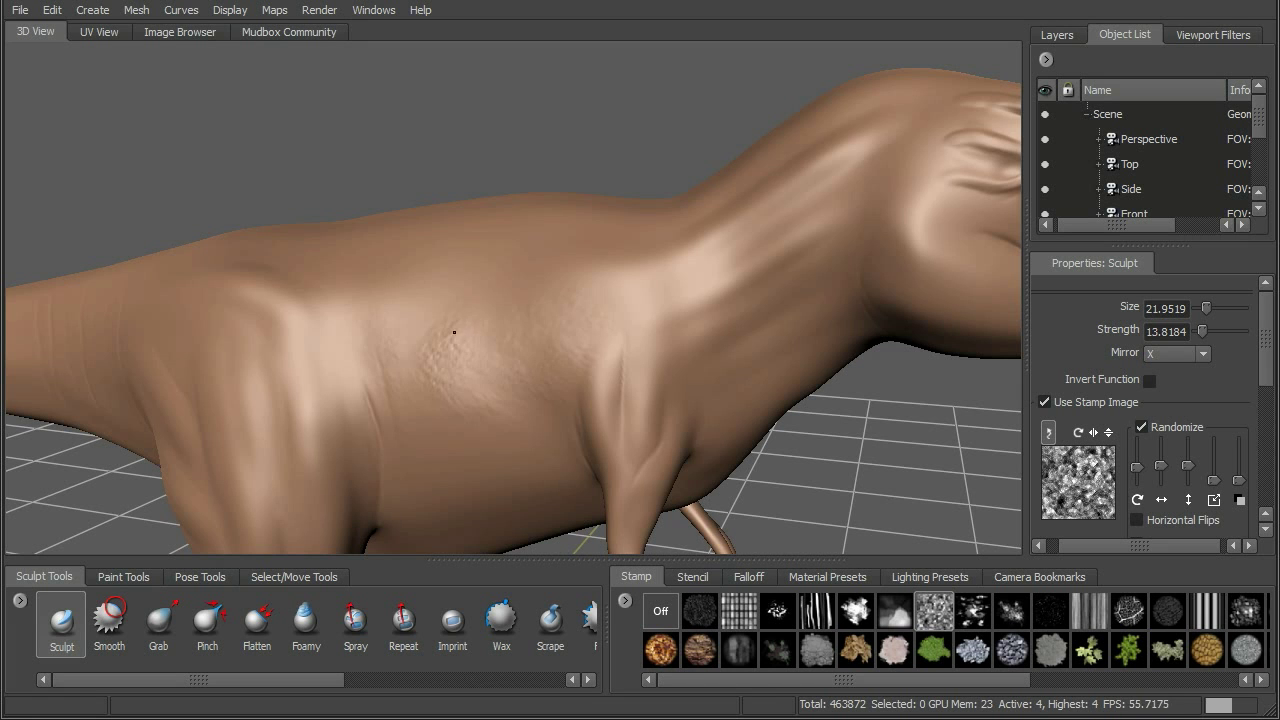
Turn off the brush's stamp image, preview the bw_skin04.jpg stencil, and load bw_skin03.jpg as the stencil.
left_click_drag(618, 356, 675, 240, "alt")
left_click(693, 577)
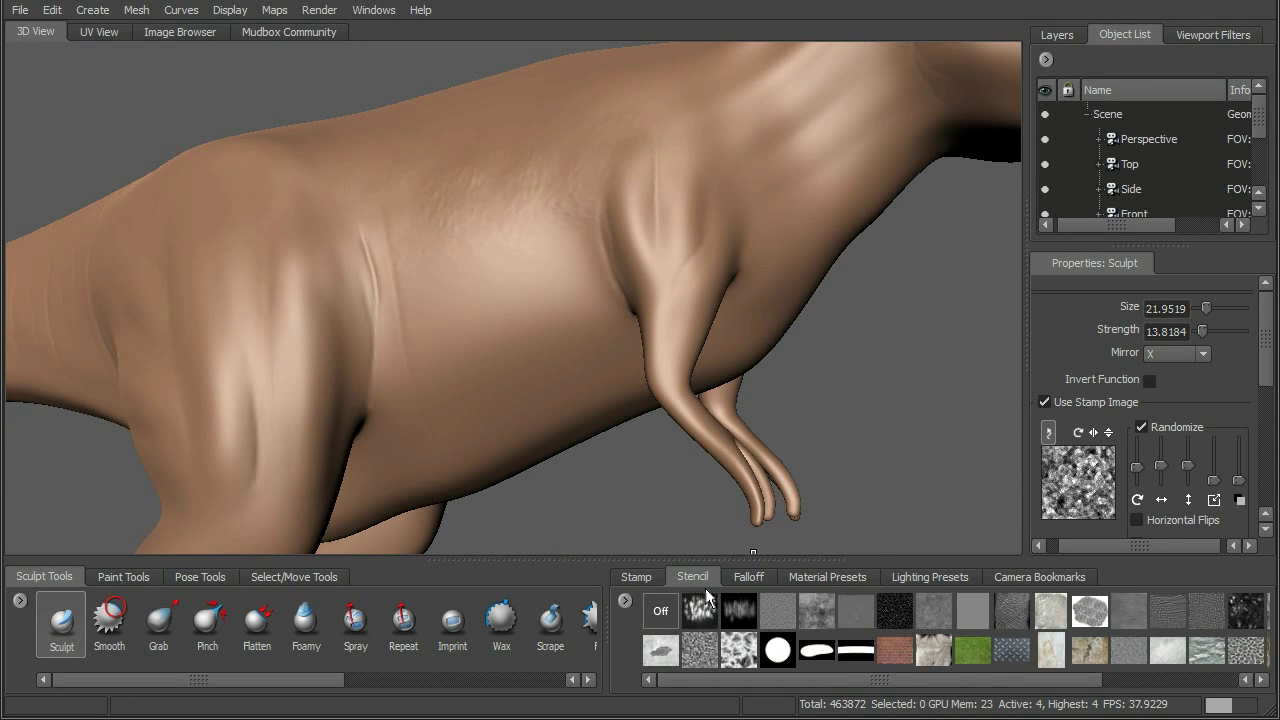
left_click(636, 577)
left_click(660, 611)
left_click(693, 577)
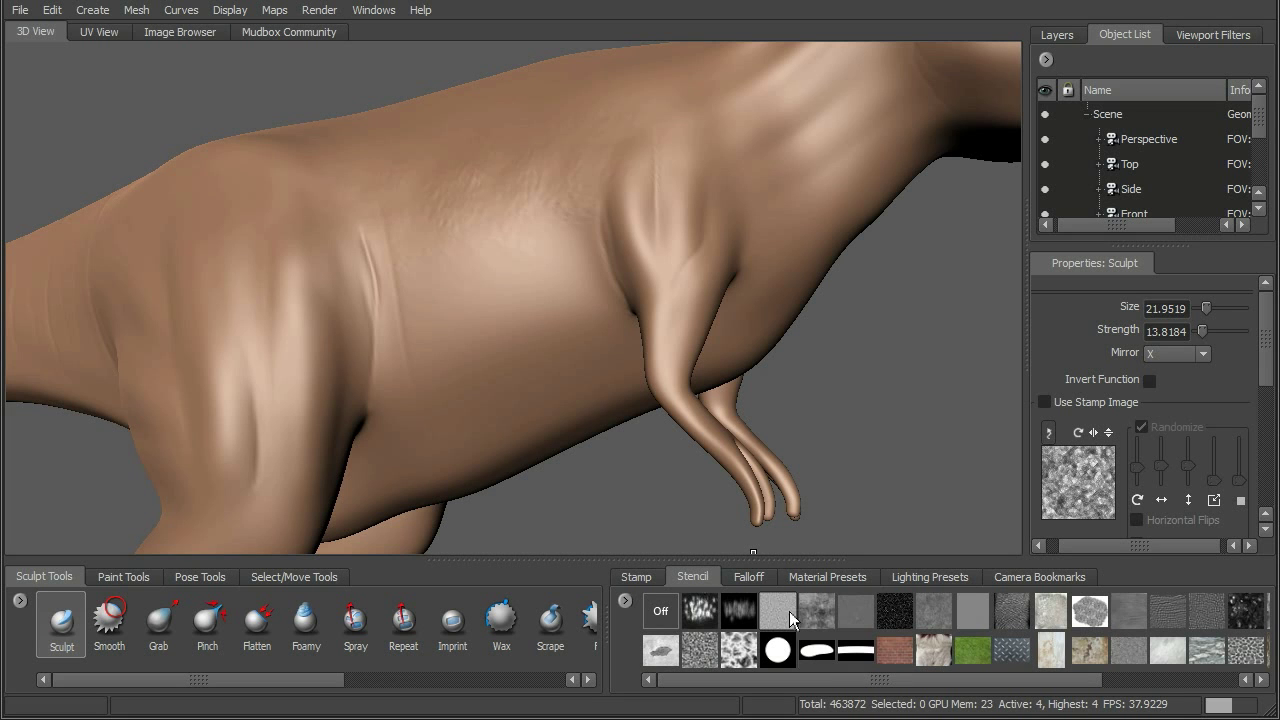
left_click(1012, 613)
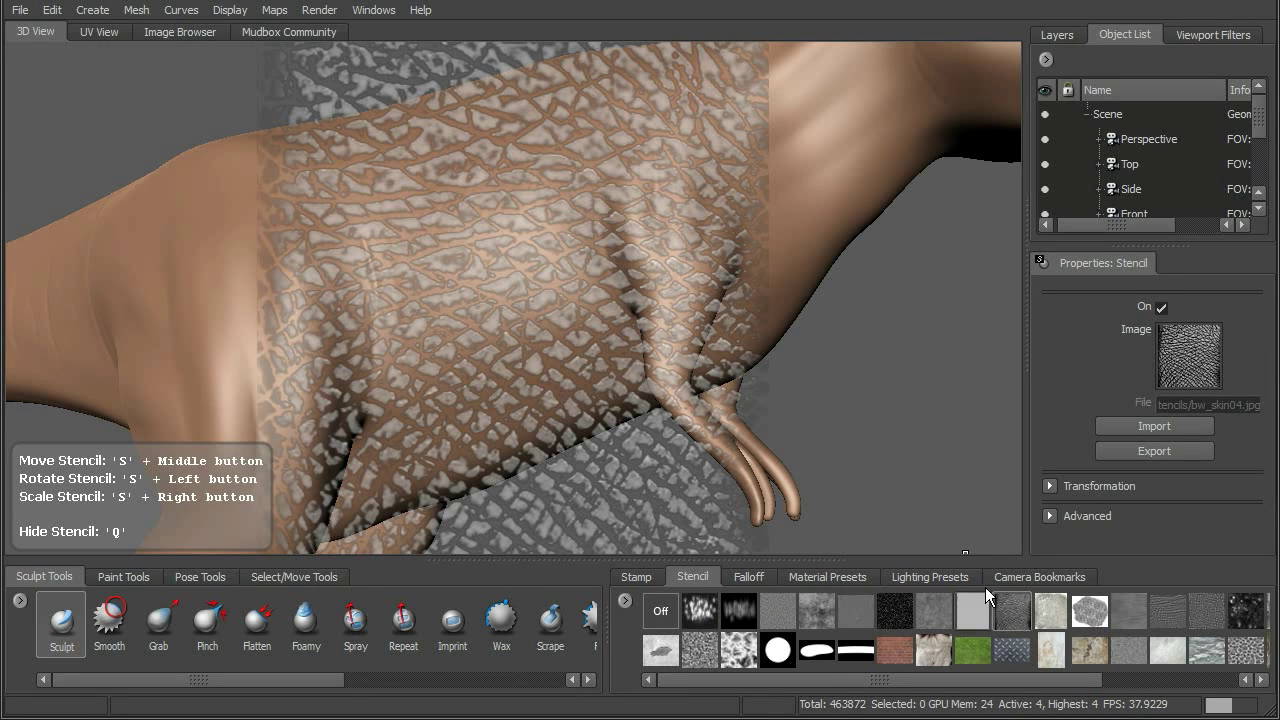
left_click(1000, 646)
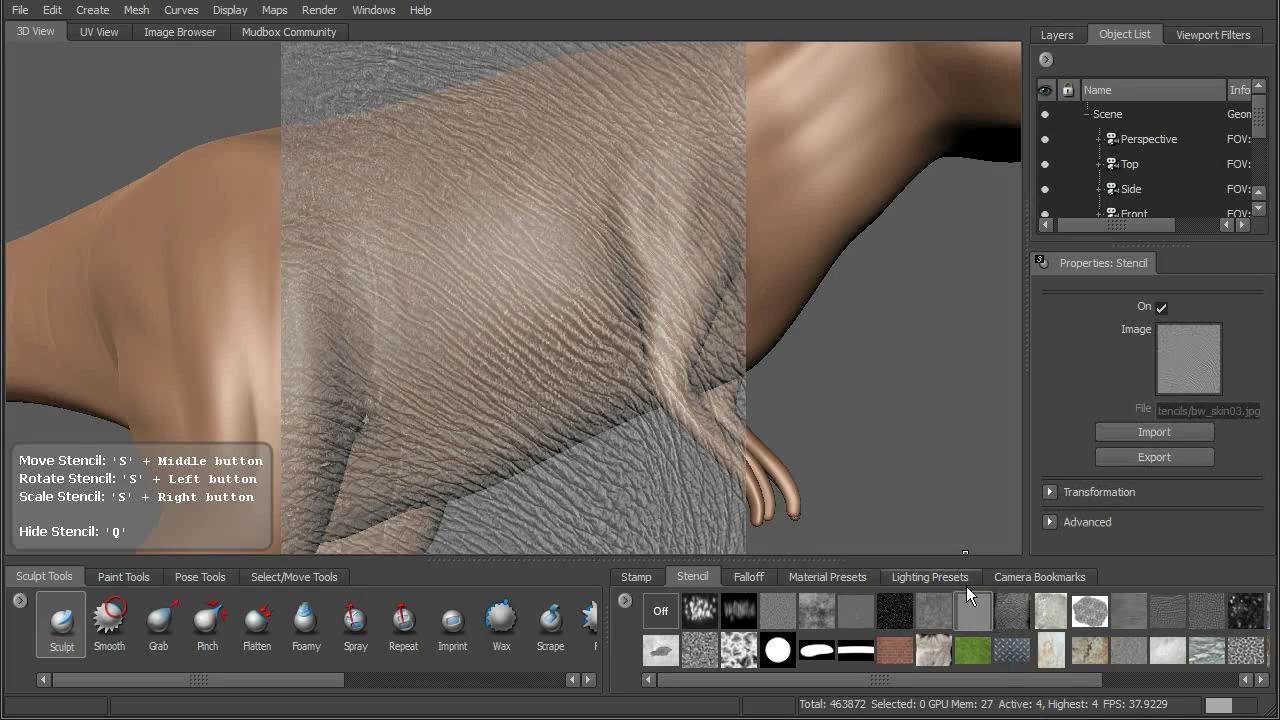
Scale, rotate and move the skin stencil so its wrinkles run diagonally down the hip and flank.
right_click_drag(645, 351, 567, 317)
middle_click_drag(587, 336, 491, 355)
right_click_drag(418, 405, 497, 390)
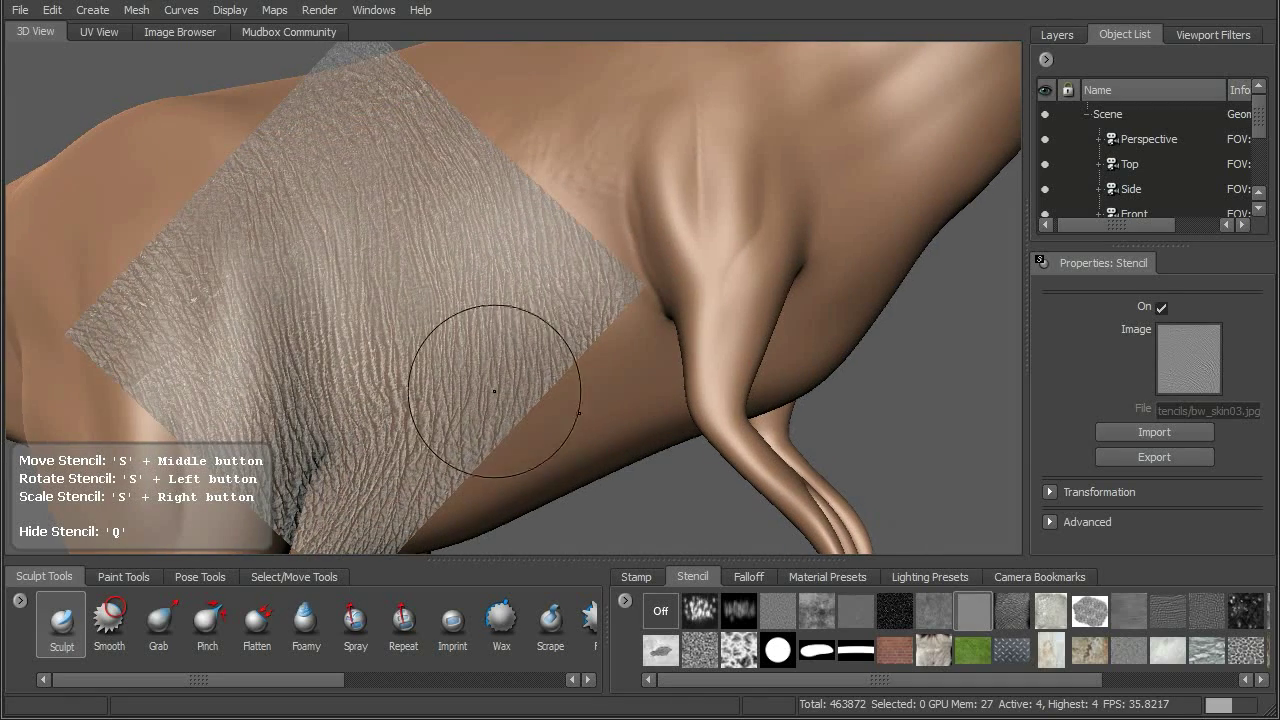
mouse_move(461, 361)
middle_mouse_down()
mouse_move(464, 371)
mouse_move(461, 355)
middle_mouse_up()
mouse_move(570, 290)
left_mouse_down()
mouse_move(489, 313)
mouse_move(500, 295)
left_mouse_up()
left_click_drag(479, 340, 492, 253)
mouse_move(493, 242)
right_mouse_down()
mouse_move(508, 320)
mouse_move(487, 255)
right_mouse_up()
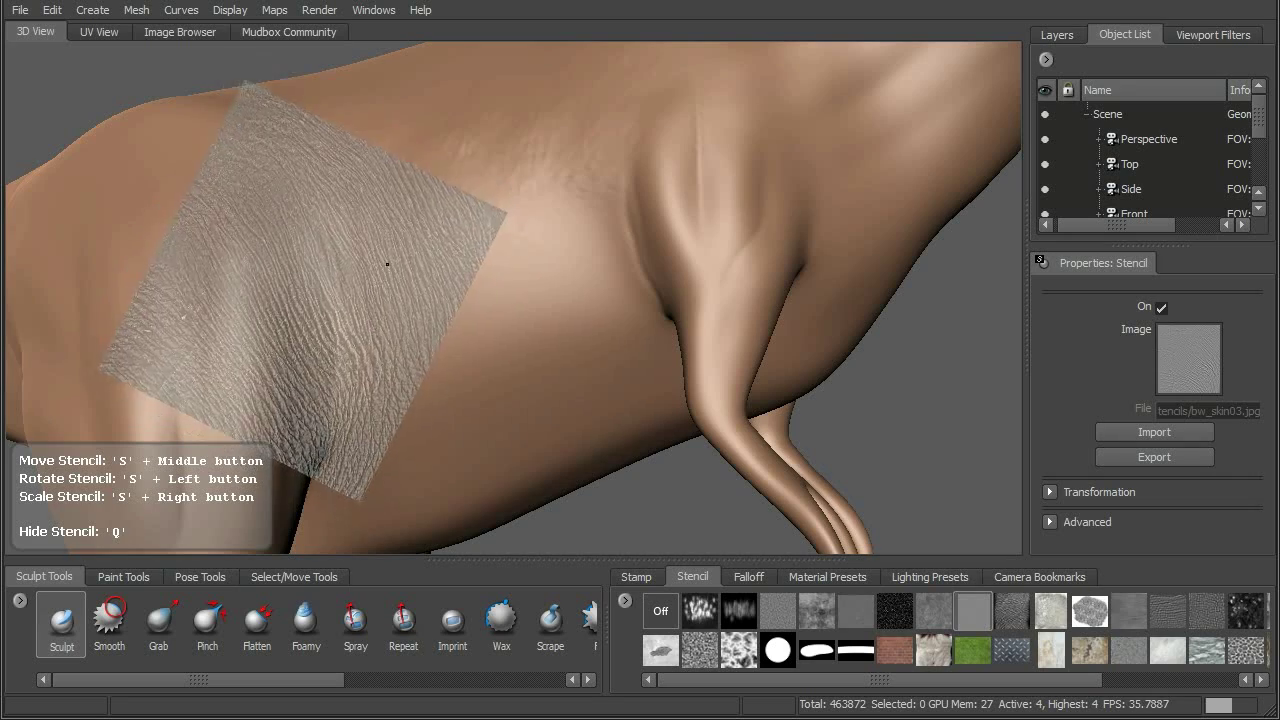
mouse_move(423, 251)
middle_mouse_down()
mouse_move(470, 261)
mouse_move(436, 278)
middle_mouse_up()
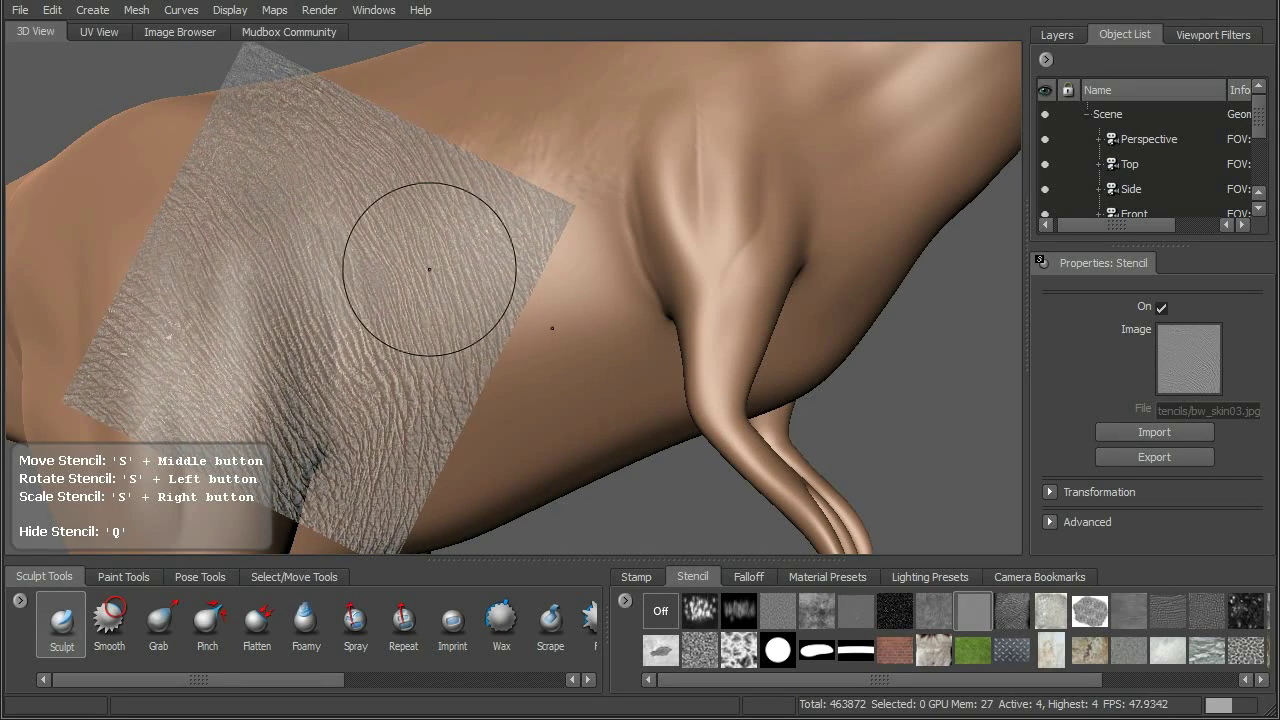
left_click_drag(448, 379, 455, 376)
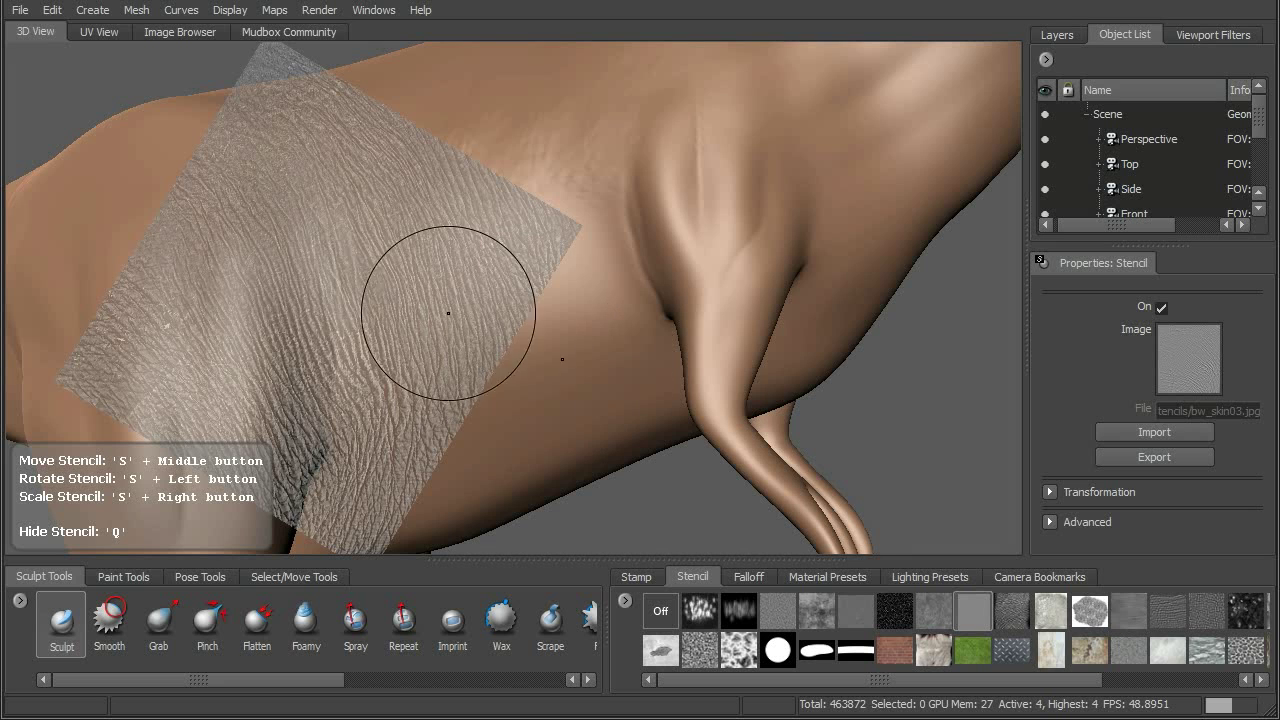
Hide the stencil overlay, sculpt skin wrinkles through it just in front of the hind leg, and switch the stencil off.
key("q")
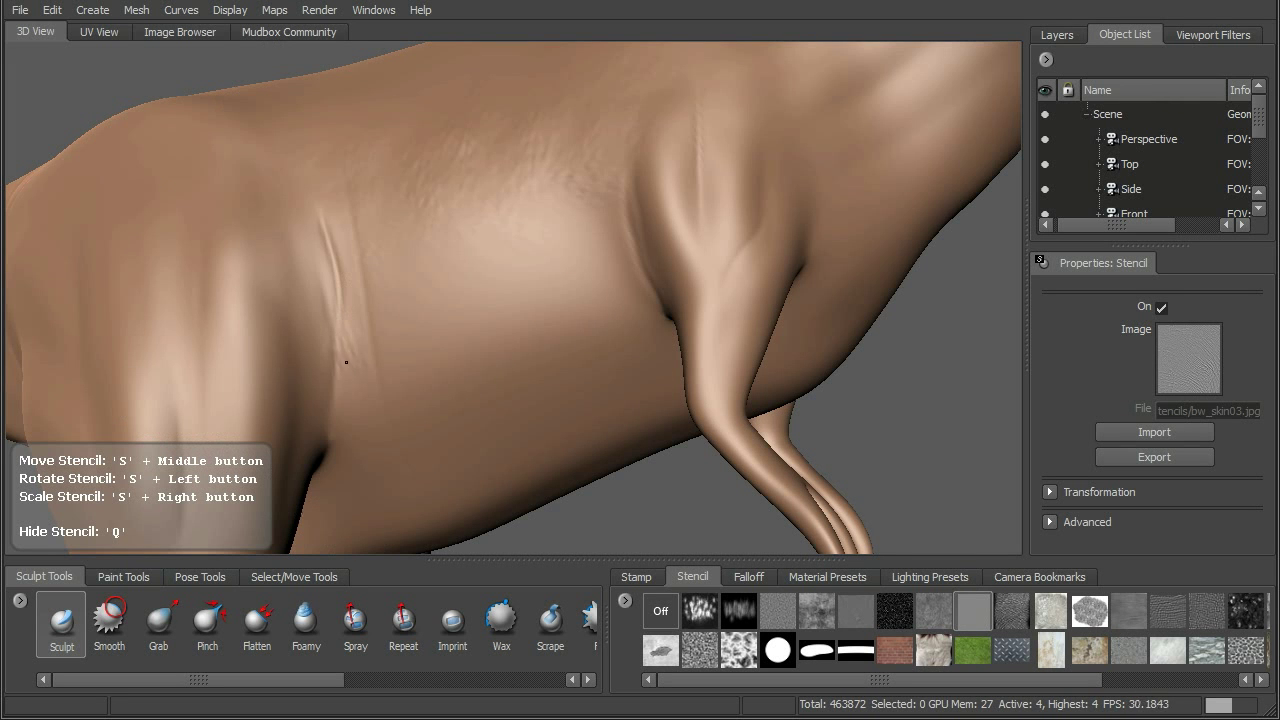
left_click_drag(372, 384, 368, 440)
left_click_drag(398, 320, 383, 383)
key("q")
key("q")
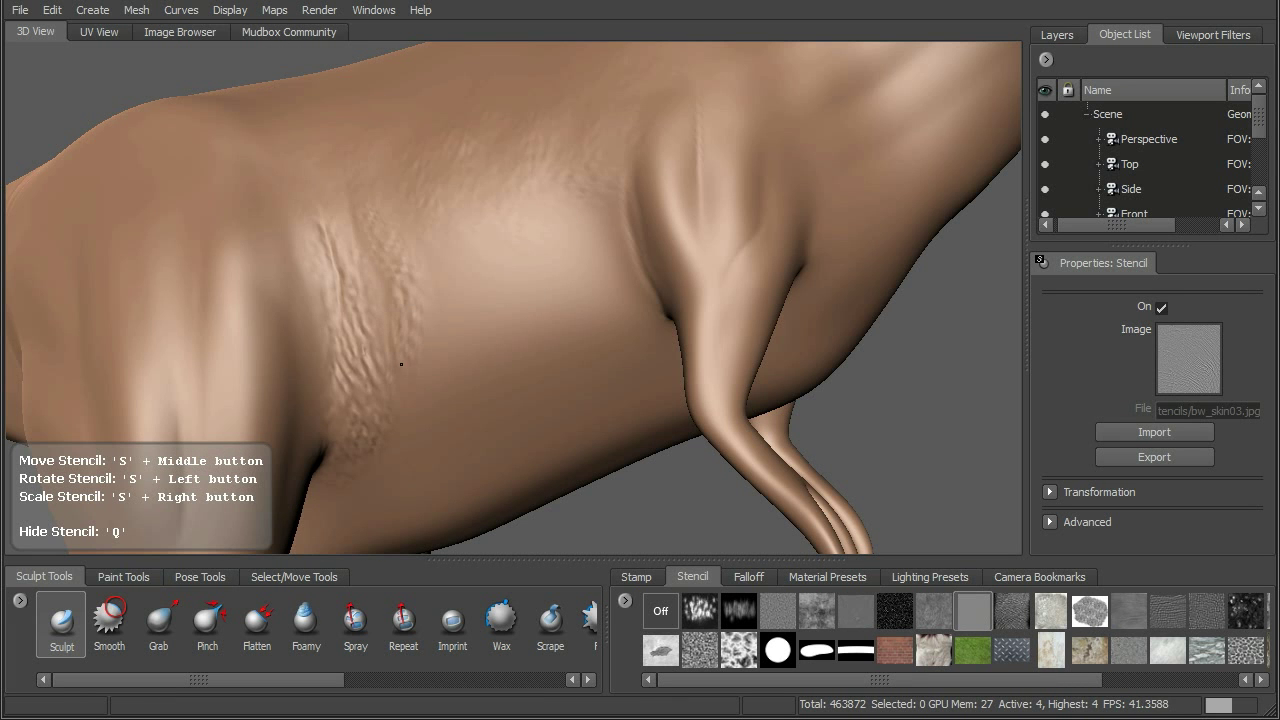
key("q")
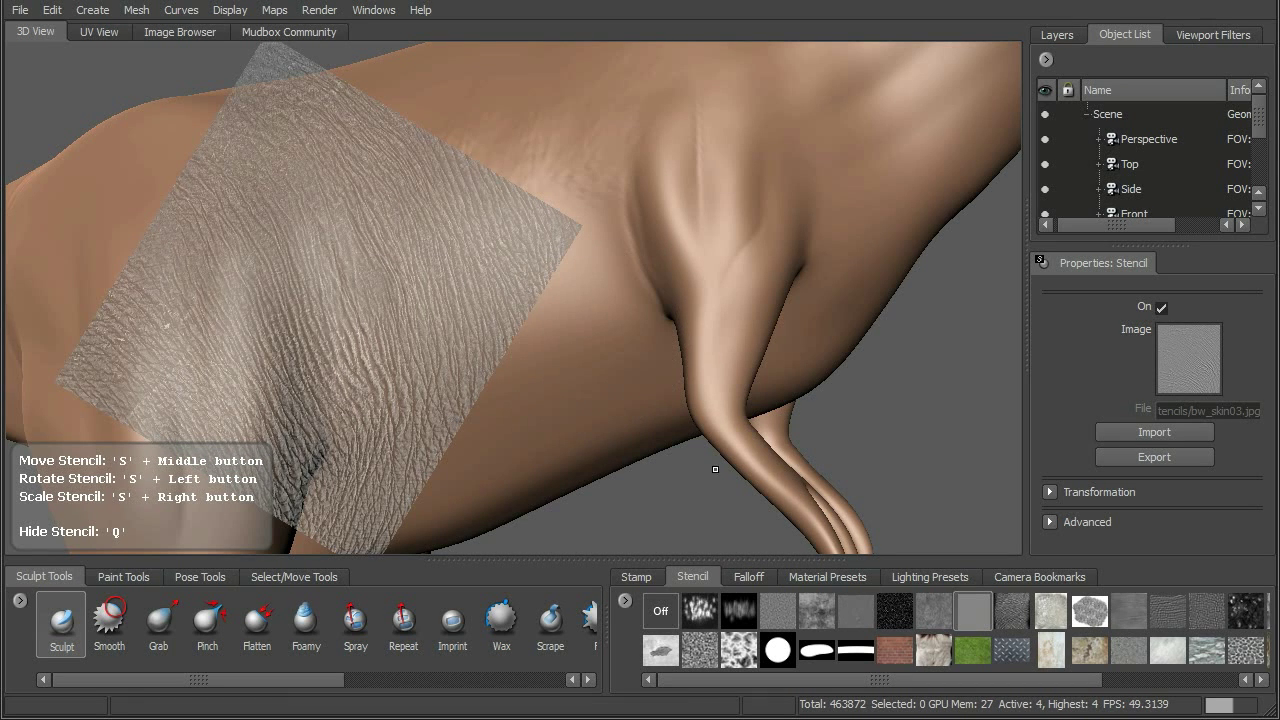
left_click(665, 620)
Give the Sculpt brush the first, steep falloff curve, then sculpt and smooth soft folds along the T-Rex's belly.
right_click_drag(674, 357, 634, 300, "alt")
left_click_drag(634, 300, 677, 320, "alt")
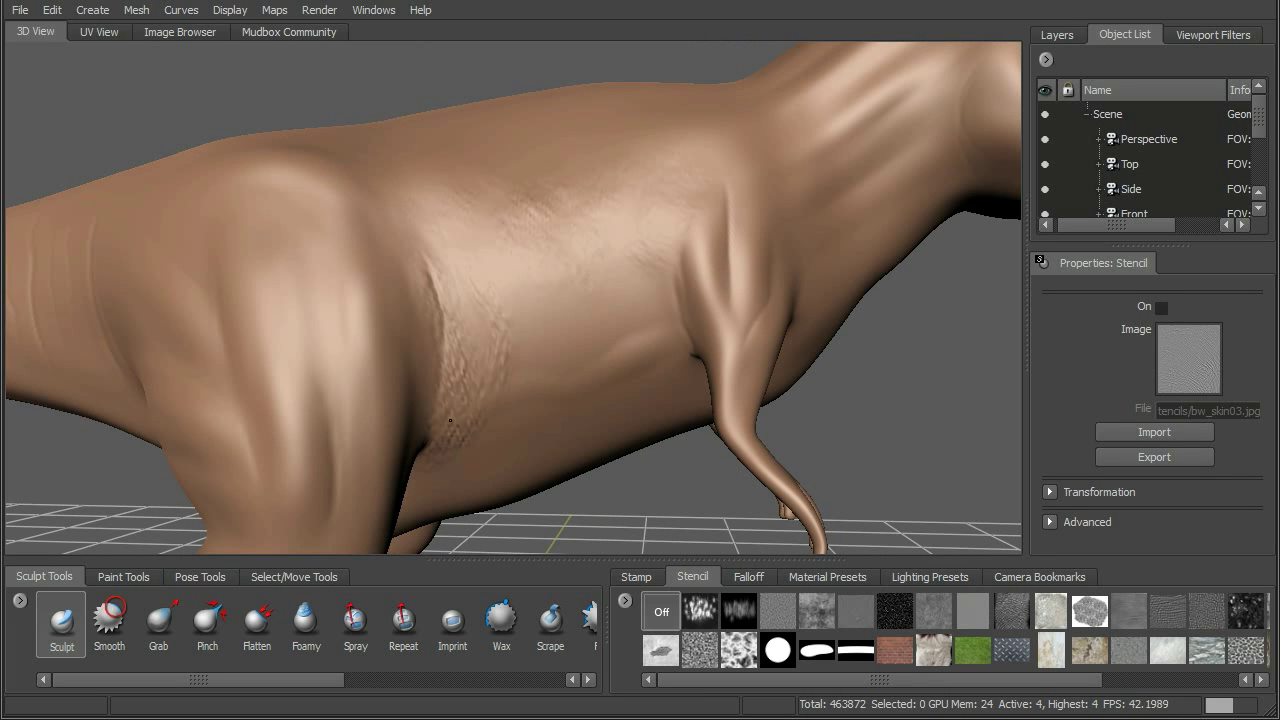
left_click_drag(669, 344, 643, 291, "alt")
middle_click_drag(643, 291, 586, 473, "alt")
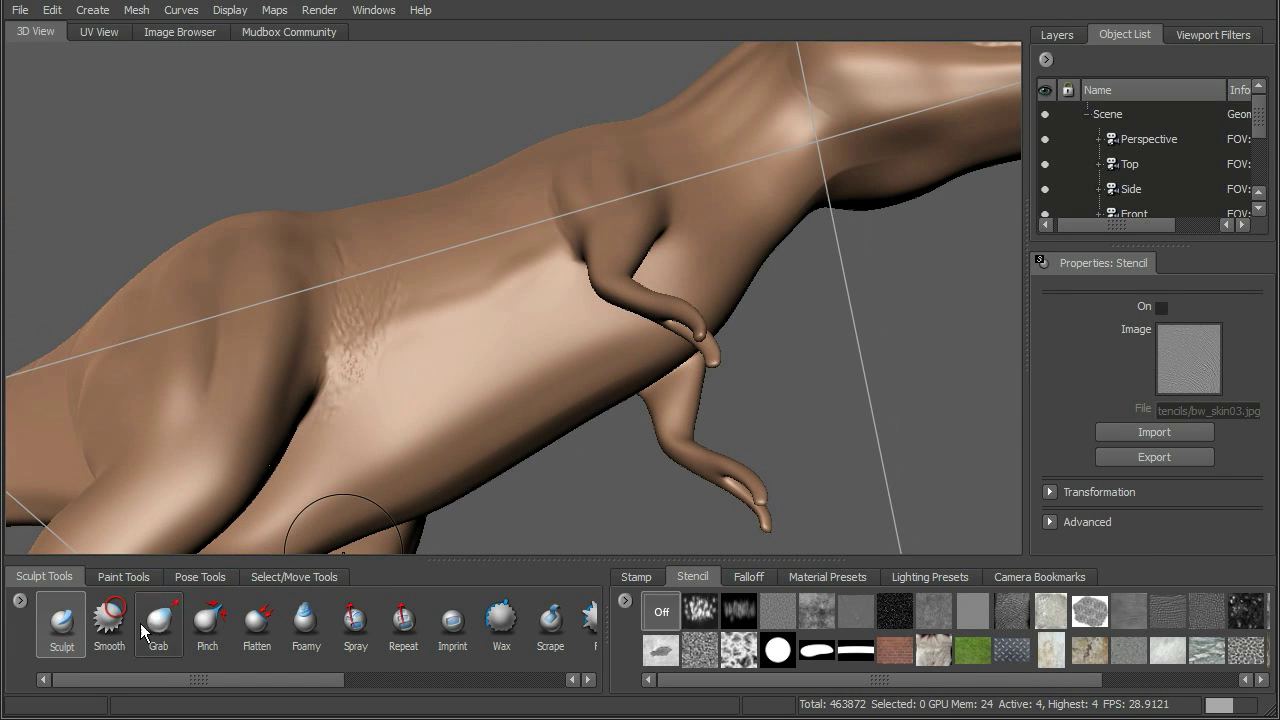
left_click(750, 578)
left_click(661, 619)
left_click_drag(720, 372, 560, 280, "alt")
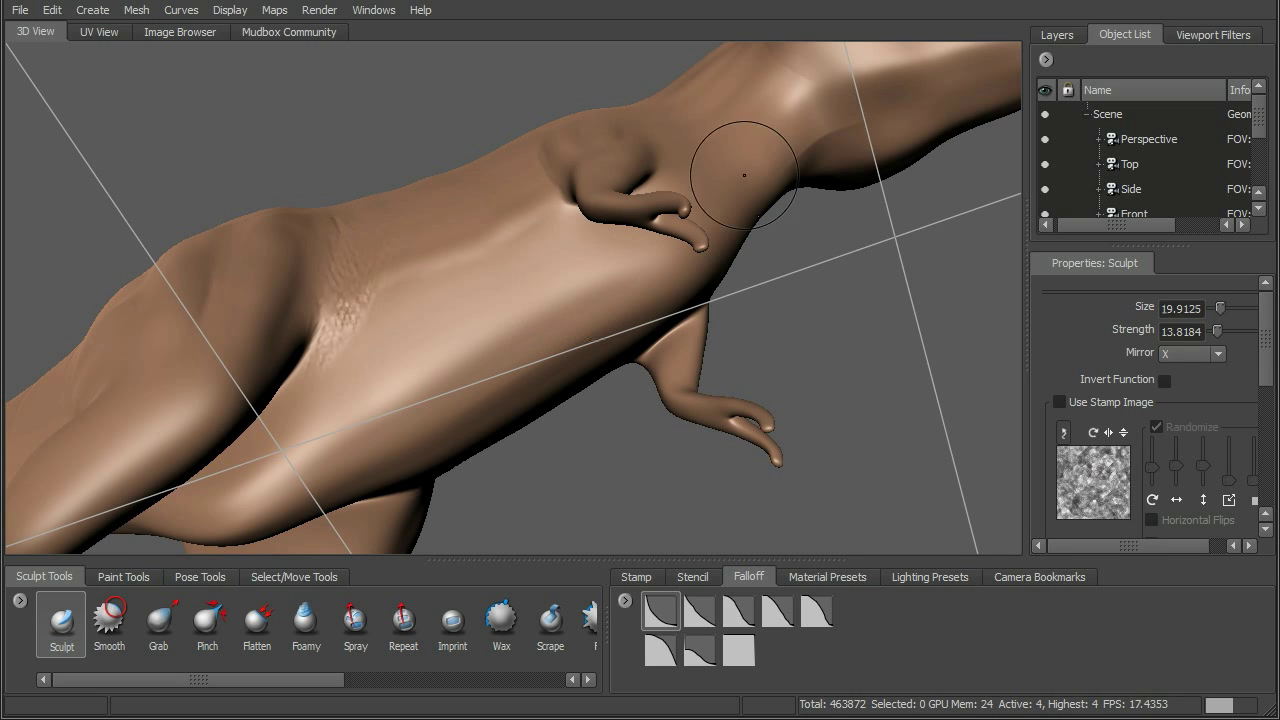
left_click_drag(693, 200, 708, 94, "alt")
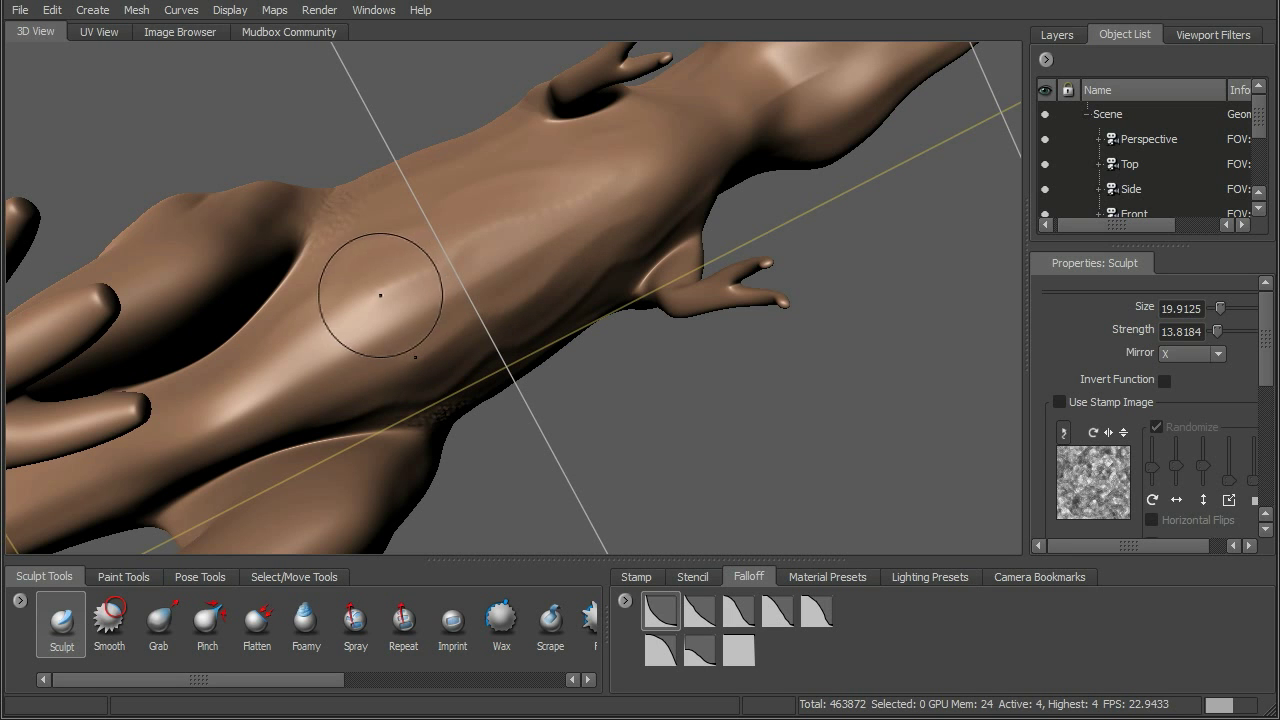
left_click_drag(546, 215, 517, 215, "shift")
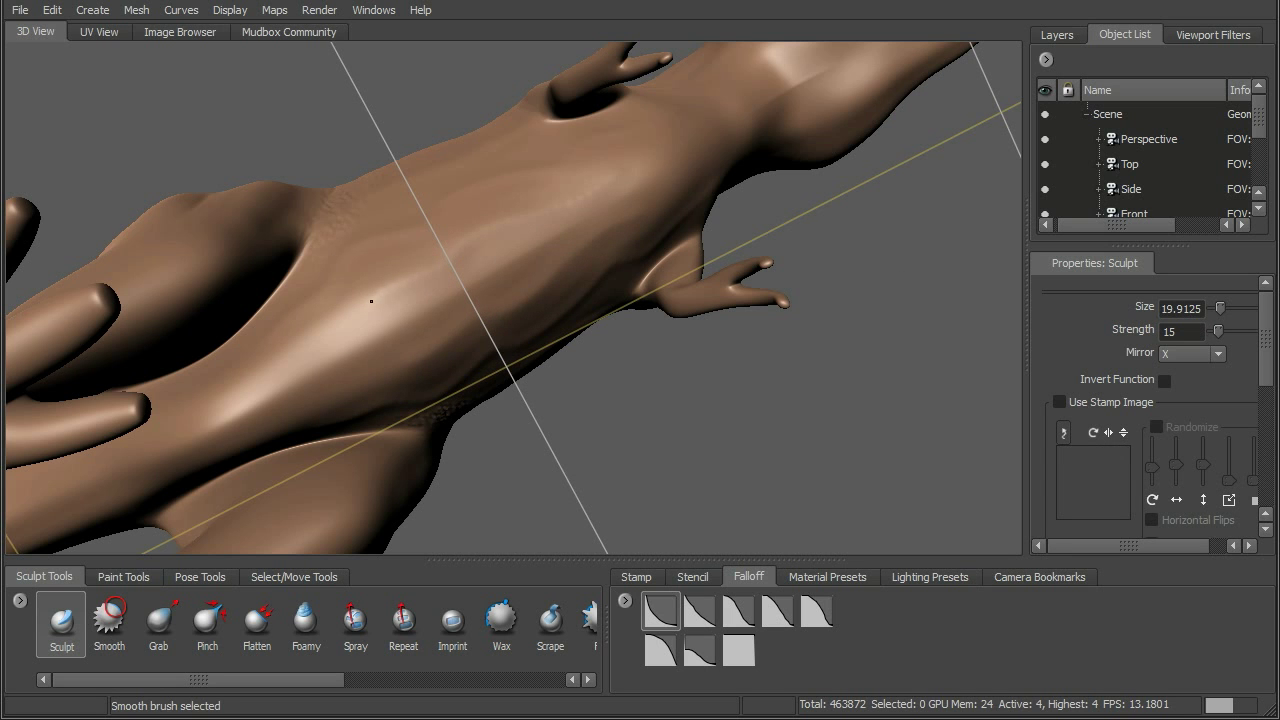
Set the stamp spacing distance to 5 and sculpt more lengthwise wrinkles along the belly and lower flank.
left_click_drag(1263, 347, 1273, 414)
left_click_drag(1203, 446, 1184, 446)
left_click_drag(798, 302, 627, 298, "alt")
left_click_drag(755, 160, 640, 206, "alt")
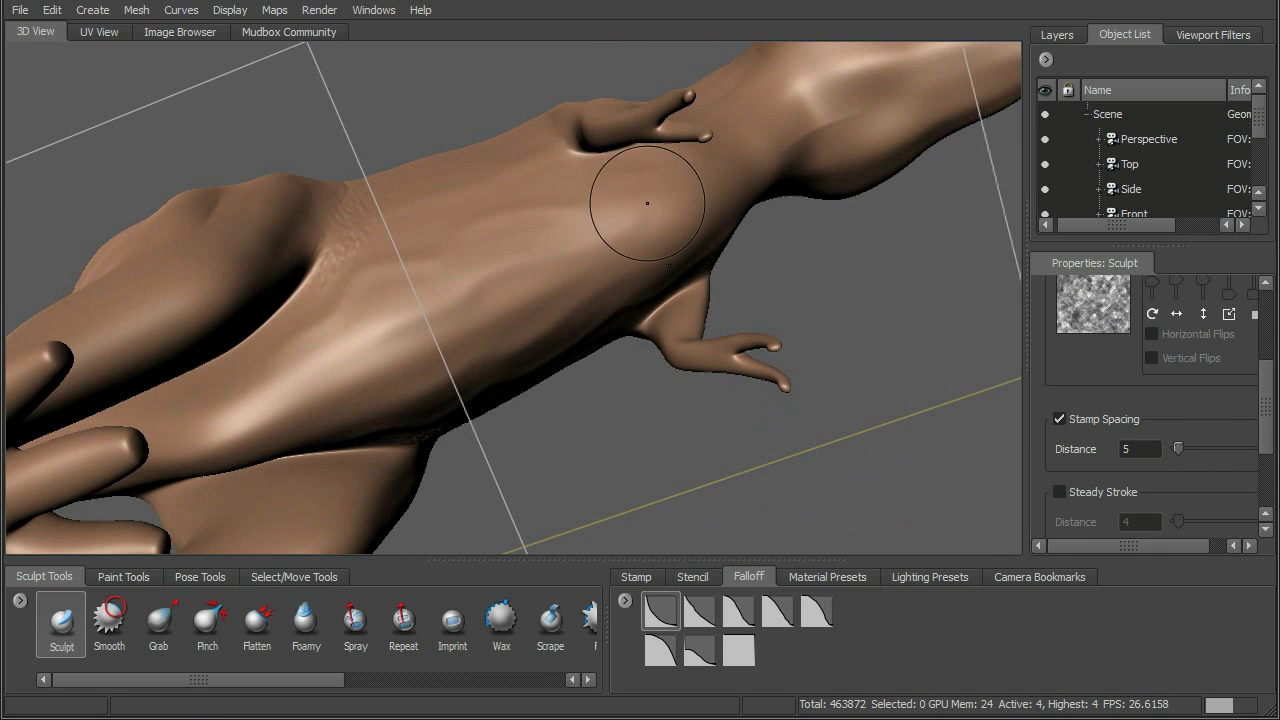
key("shift")
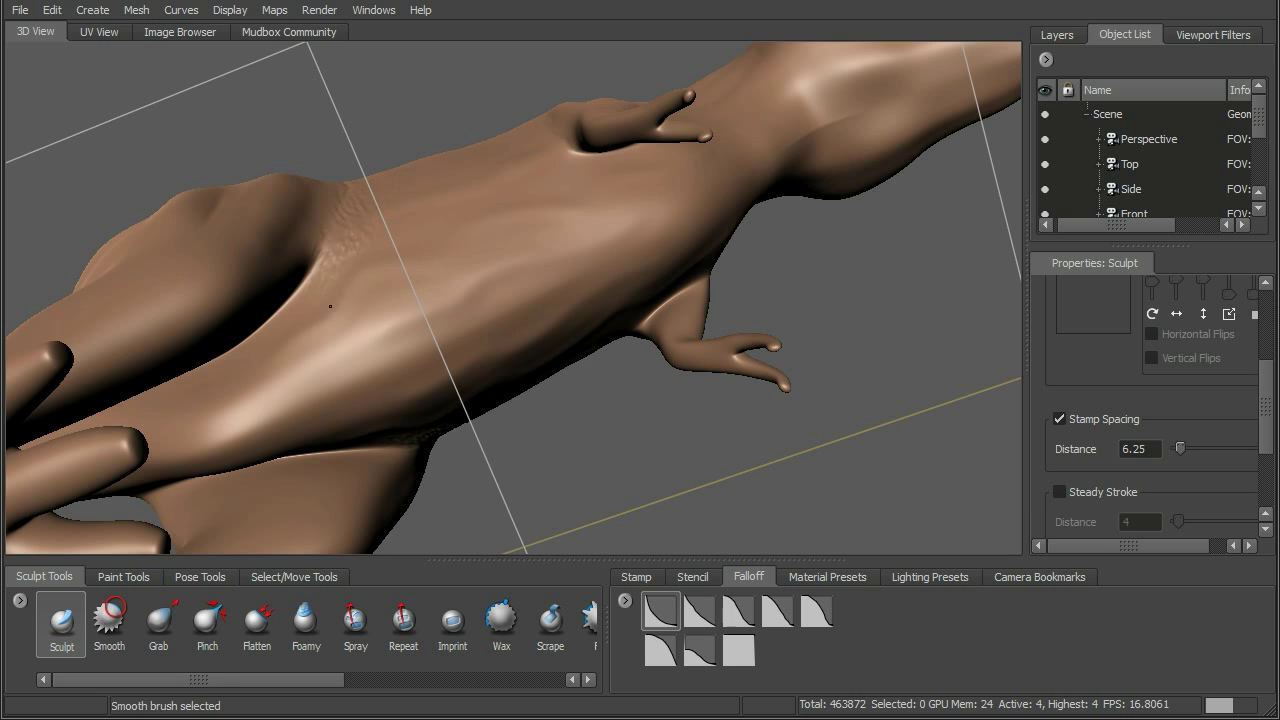
mouse_move(285, 370)
left_mouse_down("alt")
mouse_move(586, 209)
mouse_move(708, 82)
left_mouse_up("alt")
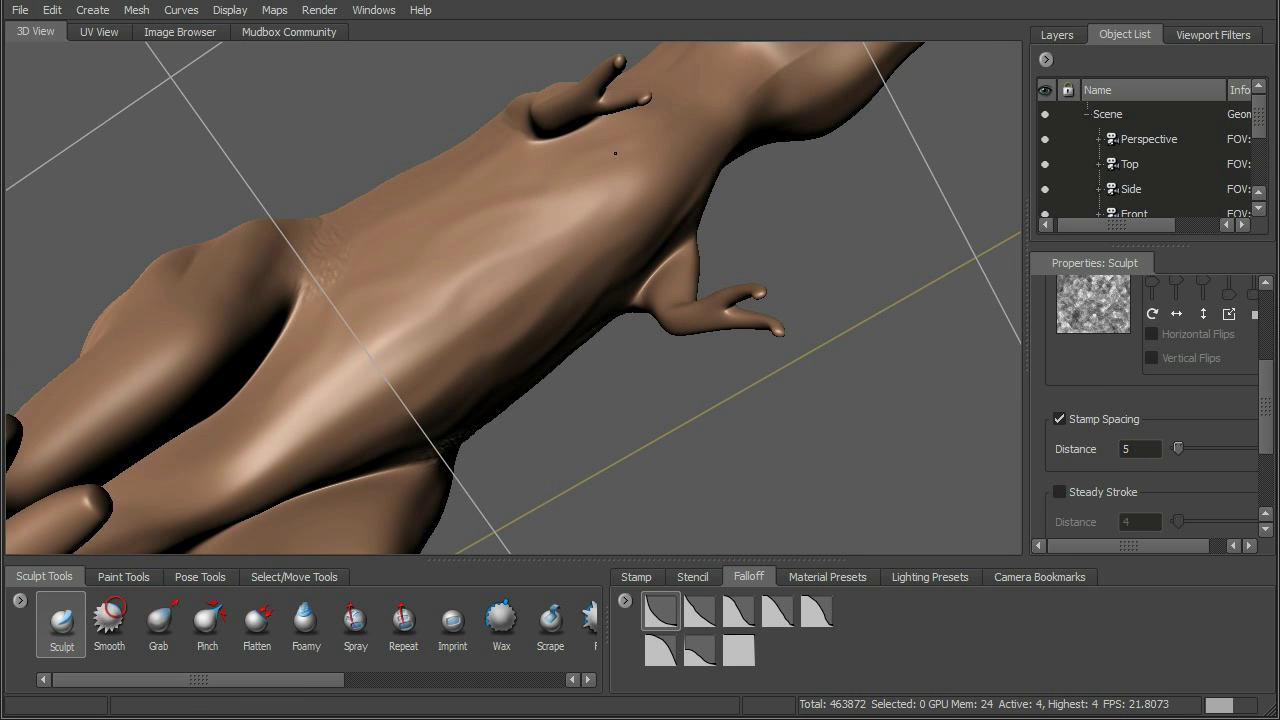
mouse_move(411, 248)
left_mouse_down()
mouse_move(352, 288)
mouse_move(340, 325)
mouse_move(402, 289)
mouse_move(389, 296)
left_mouse_up()
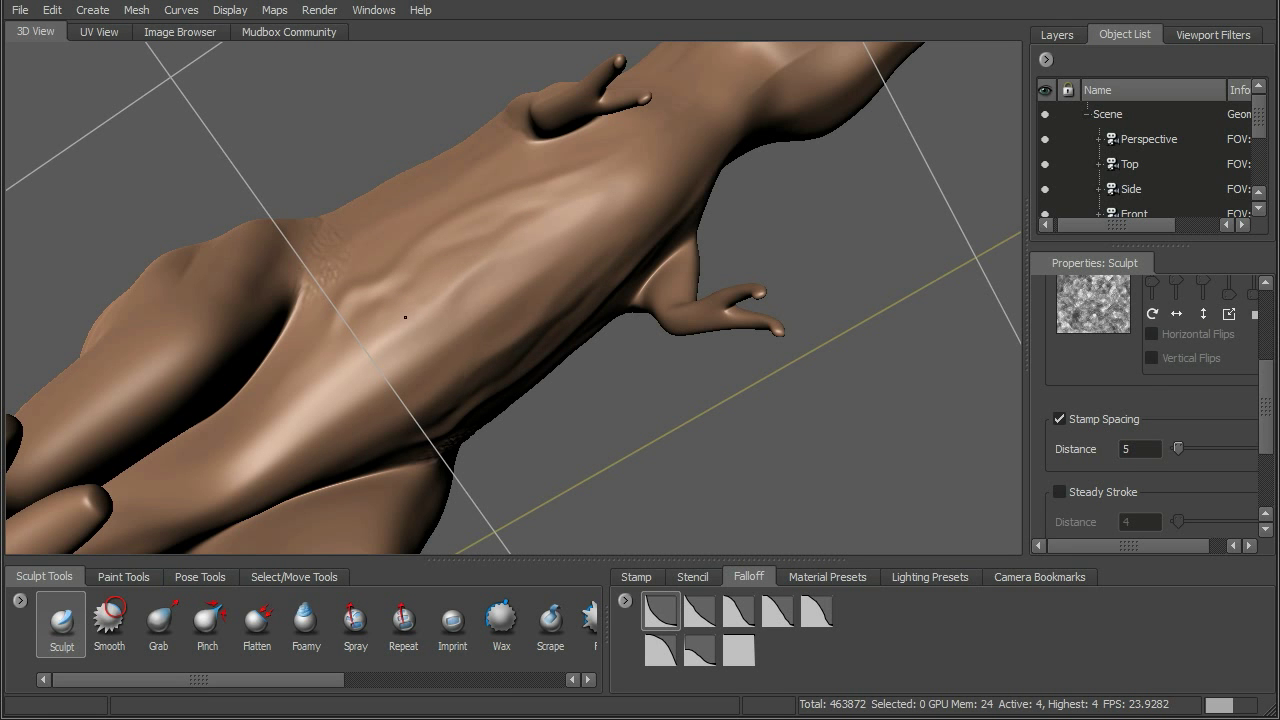
left_click_drag(330, 400, 472, 395, "alt")
left_click_drag(391, 483, 445, 402, "alt")
mouse_move(334, 463)
left_mouse_down()
mouse_move(371, 424)
mouse_move(450, 400)
left_mouse_up()
Examine the belly folds, flank texture, hind leg and tail from the side.
mouse_move(554, 350)
left_mouse_down("alt")
mouse_move(568, 348)
mouse_move(590, 425)
left_mouse_up("alt")
right_click_drag(590, 425, 717, 314, "alt")
left_click_drag(717, 314, 710, 350, "alt")
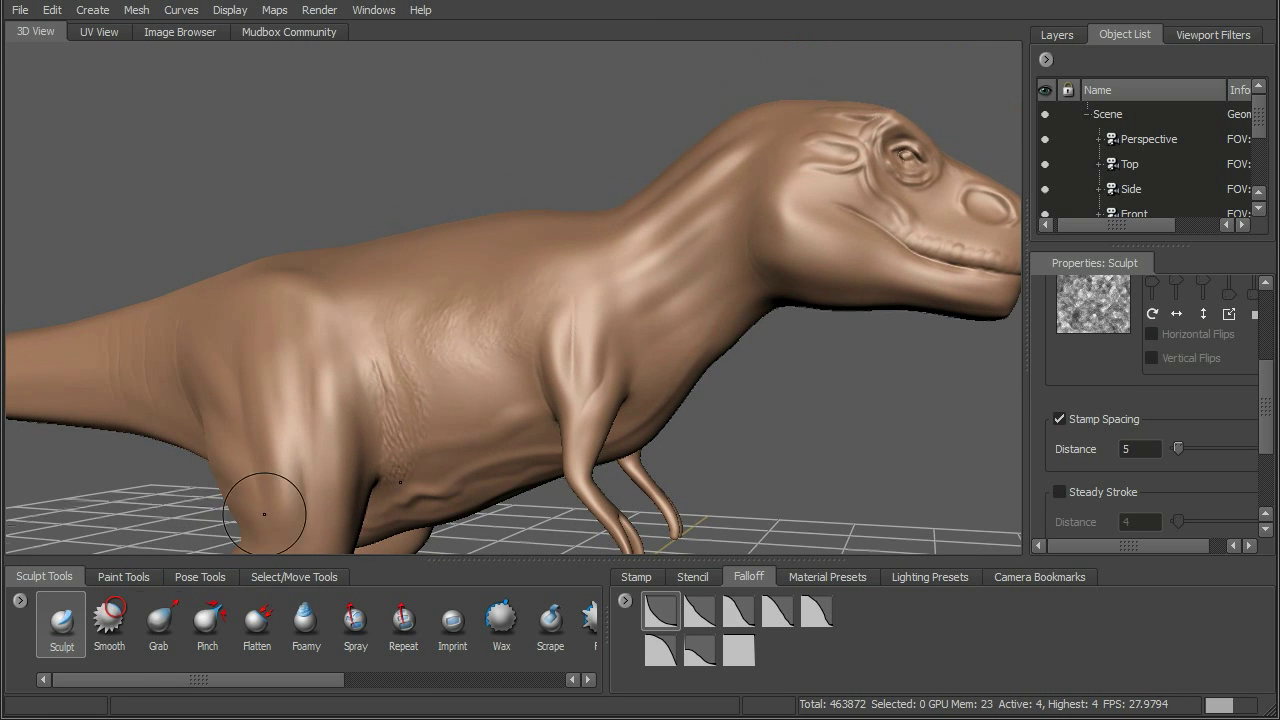
mouse_move(143, 679)
left_mouse_down()
mouse_move(415, 647)
mouse_move(193, 636)
left_mouse_up()
right_click_drag(490, 438, 474, 340, "alt")
middle_click_drag(480, 425, 534, 346, "alt")
right_click_drag(534, 346, 388, 470, "alt")
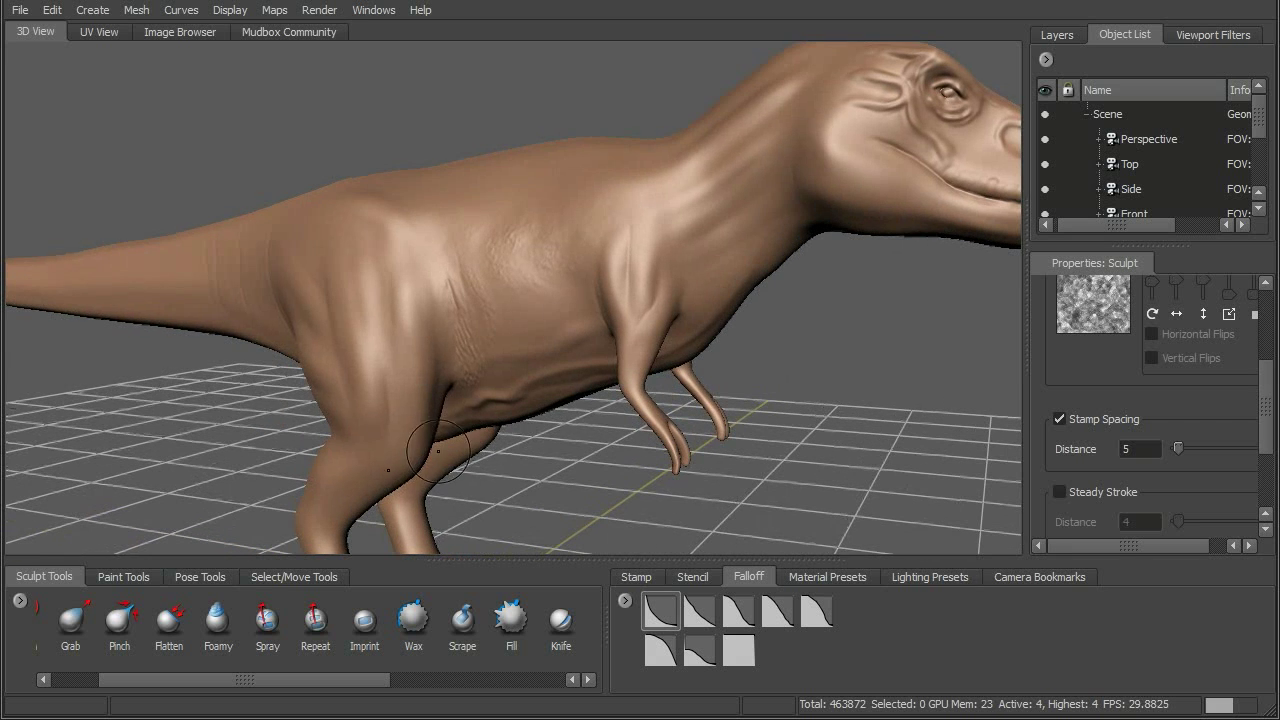
left_click_drag(414, 343, 479, 331, "alt")
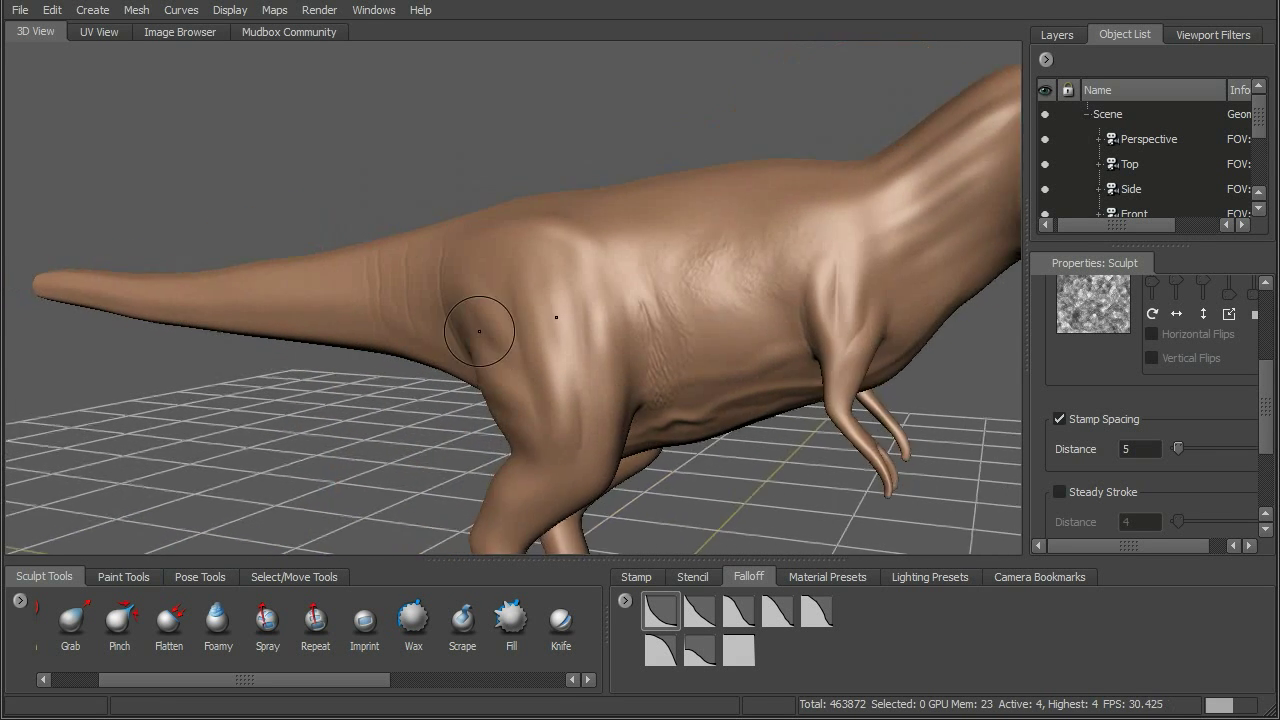
right_click_drag(479, 331, 400, 314, "alt")
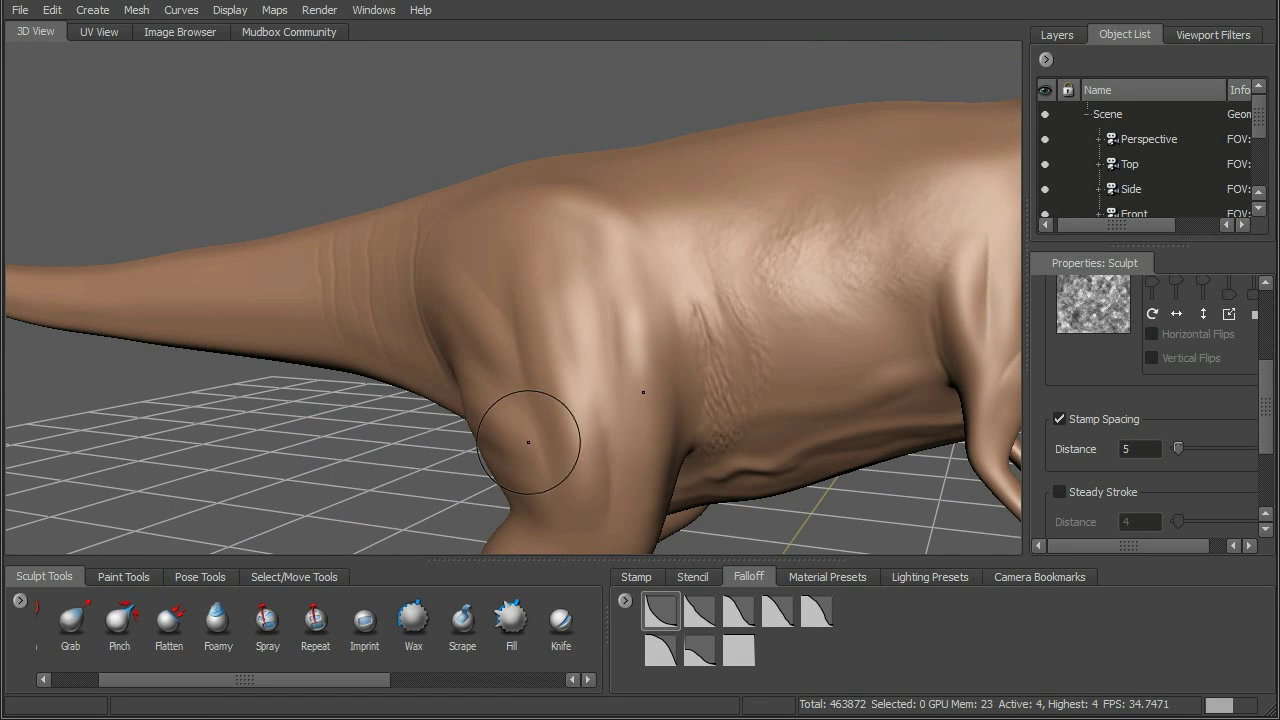
Resize the Pinch brush and tighten the crease running from behind the T-Rex's eye down the cheek.
mouse_move(600, 334)
left_mouse_down("alt")
mouse_move(500, 380)
mouse_move(343, 423)
mouse_move(530, 329)
mouse_move(480, 322)
mouse_move(500, 320)
left_mouse_up("alt")
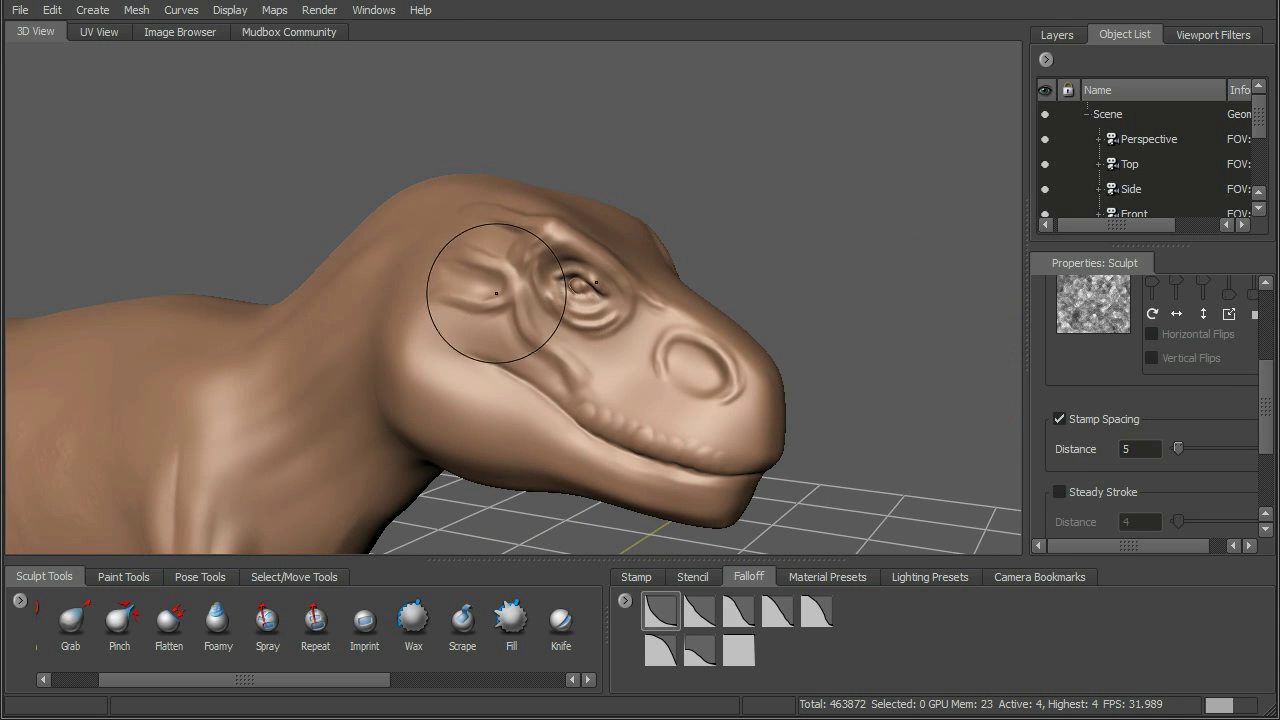
right_click_drag(496, 293, 528, 309, "alt")
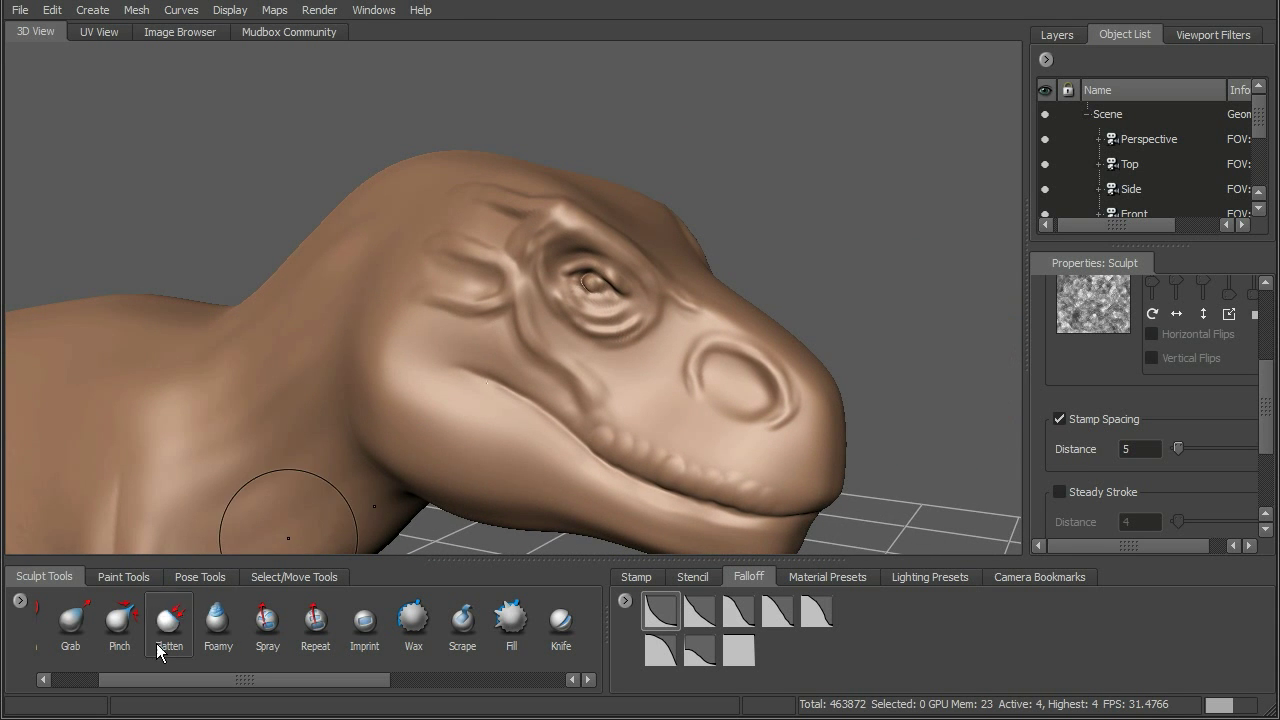
left_click(120, 620)
right_click_drag(434, 397, 494, 320, "alt")
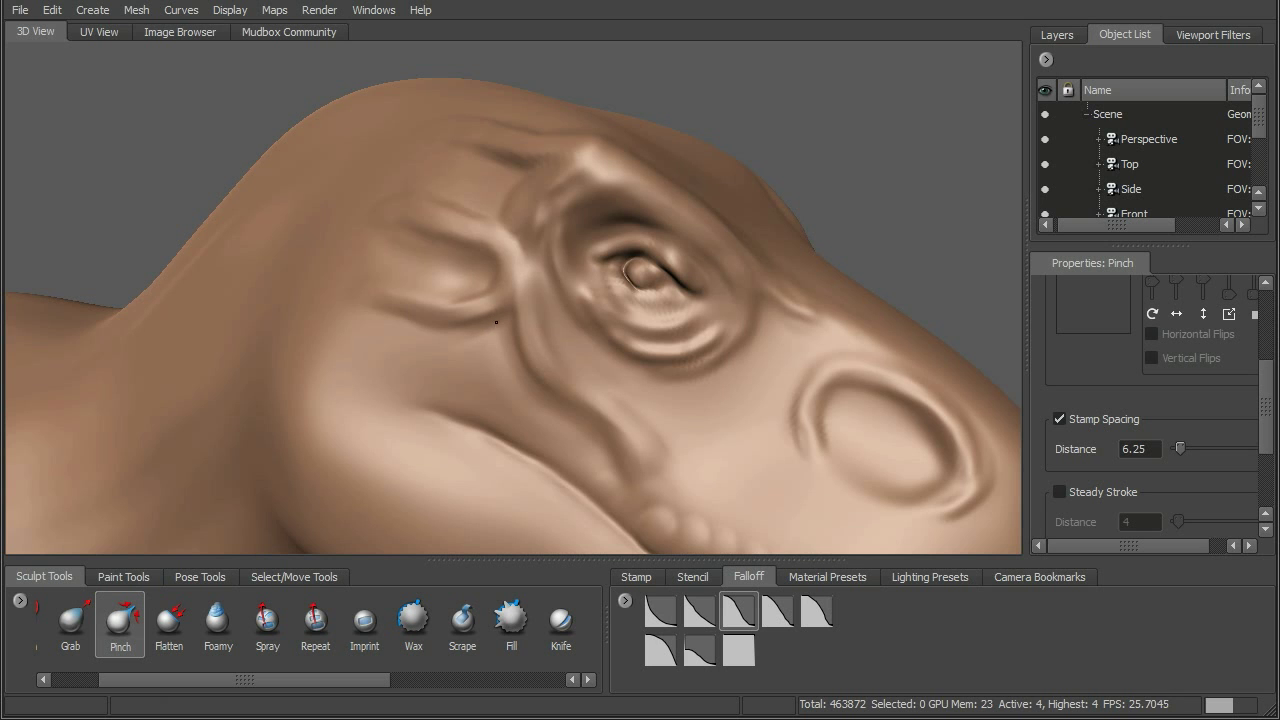
key("b")
left_click_drag(507, 316, 453, 316)
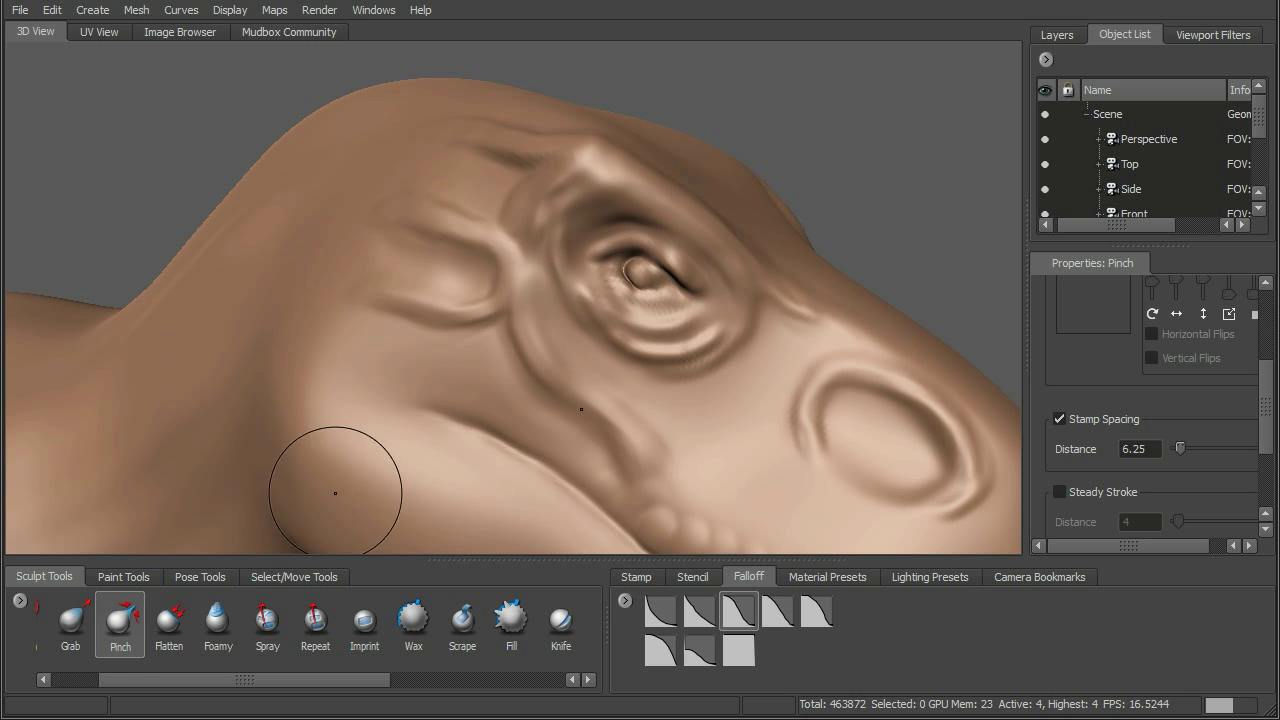
Build up lumpy bumps along the brow ridge above and around the eye with the Wax brush.
left_click_drag(116, 680, 180, 649)
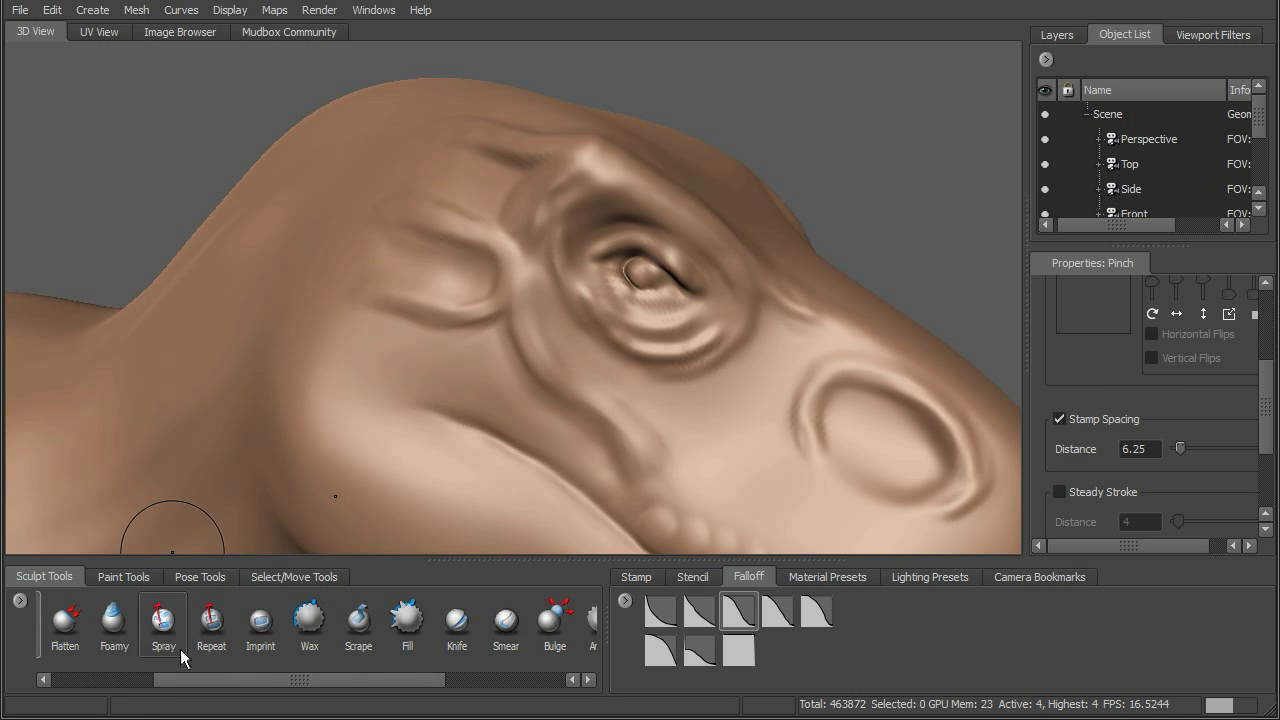
left_click(310, 620)
left_click_drag(613, 225, 546, 205)
left_click_drag(585, 243, 534, 206)
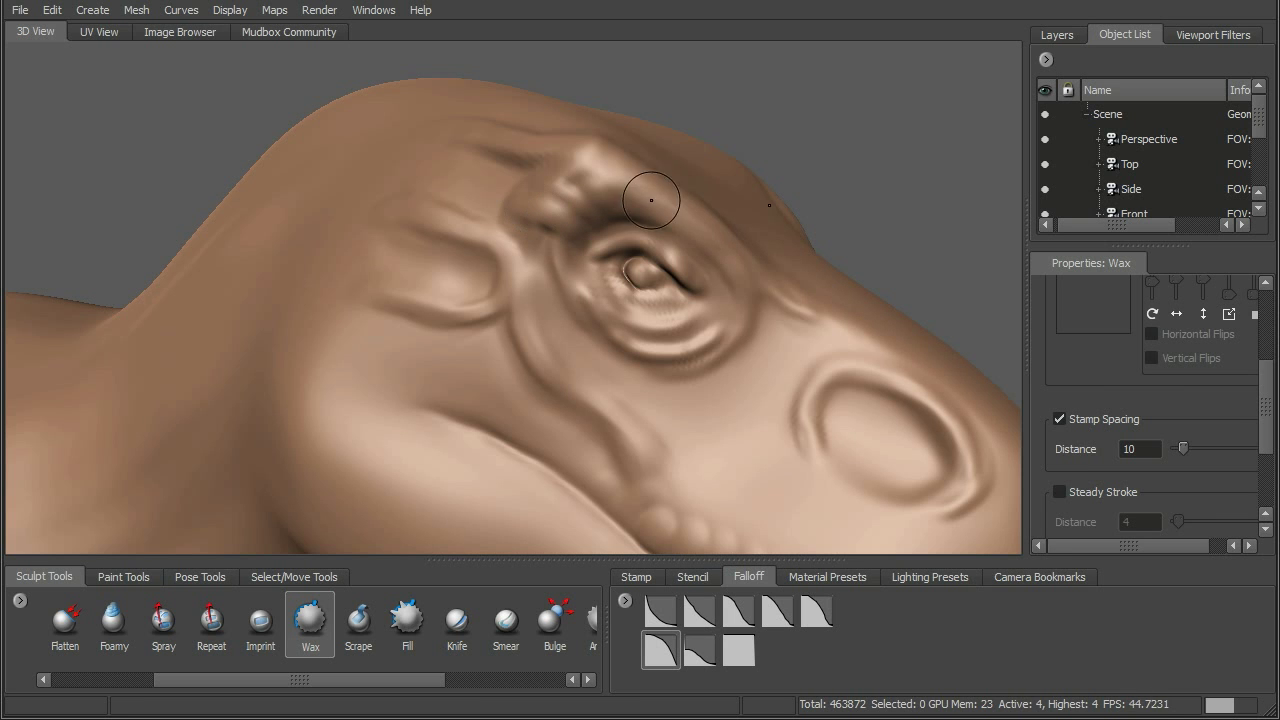
left_click_drag(697, 235, 696, 221)
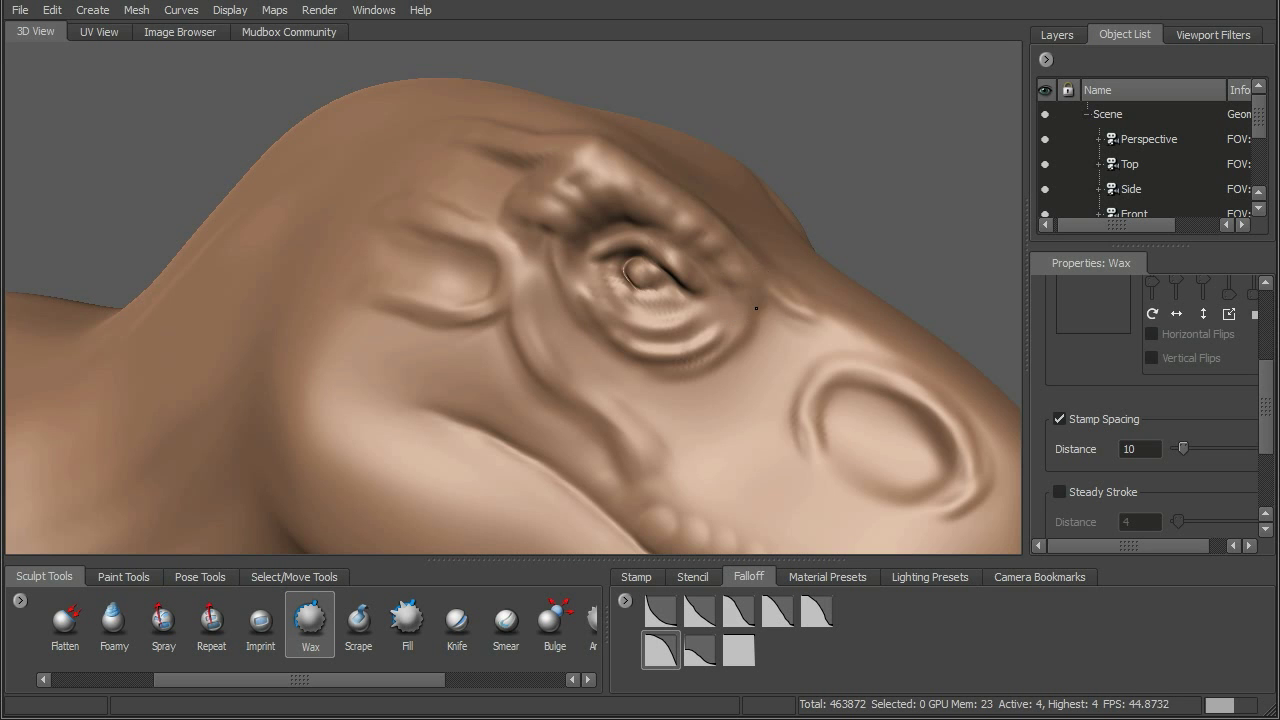
Examine the sculpted head, flank and overall body of the T-Rex from several angles and distances.
left_click_drag(761, 319, 749, 334, "alt")
right_click_drag(749, 334, 650, 298, "alt")
left_click_drag(650, 298, 671, 270, "alt")
right_click_drag(671, 270, 634, 291, "alt")
middle_click_drag(634, 291, 680, 190, "alt")
mouse_move(680, 190)
left_mouse_down("alt")
mouse_move(571, 251)
mouse_move(417, 275)
mouse_move(680, 260)
mouse_move(731, 198)
left_mouse_up("alt")
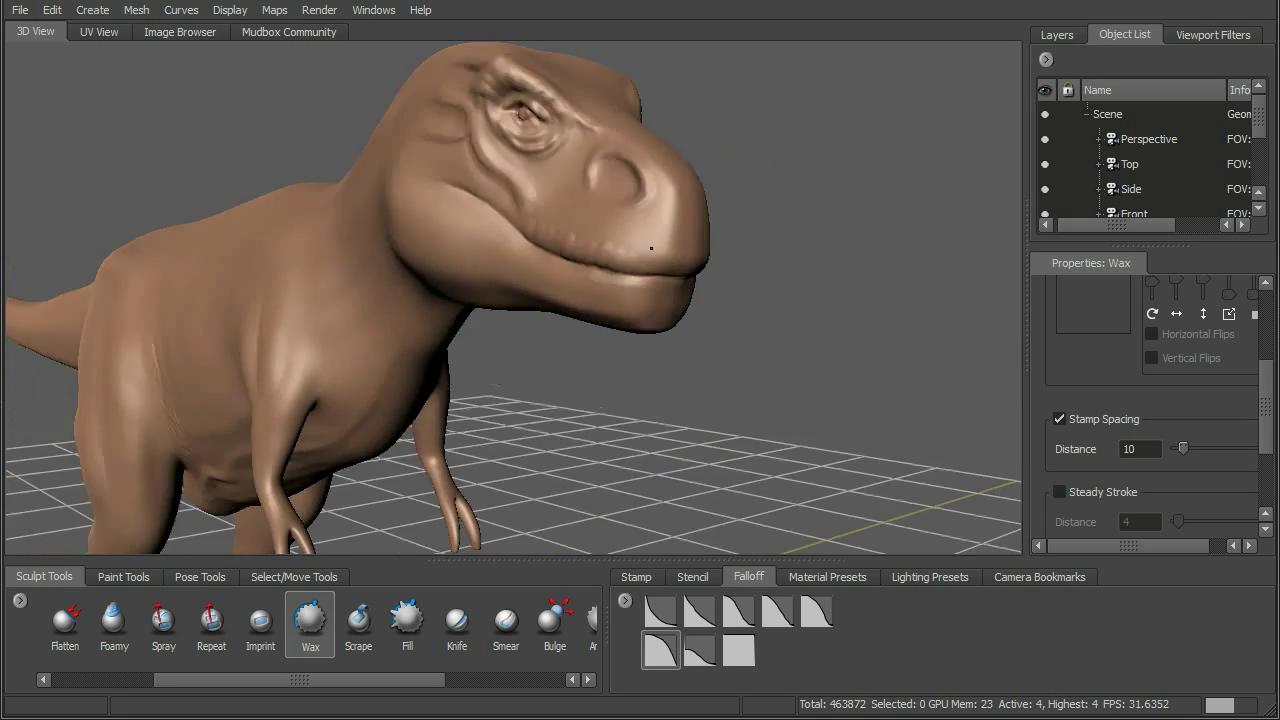
left_click_drag(629, 248, 660, 287, "alt")
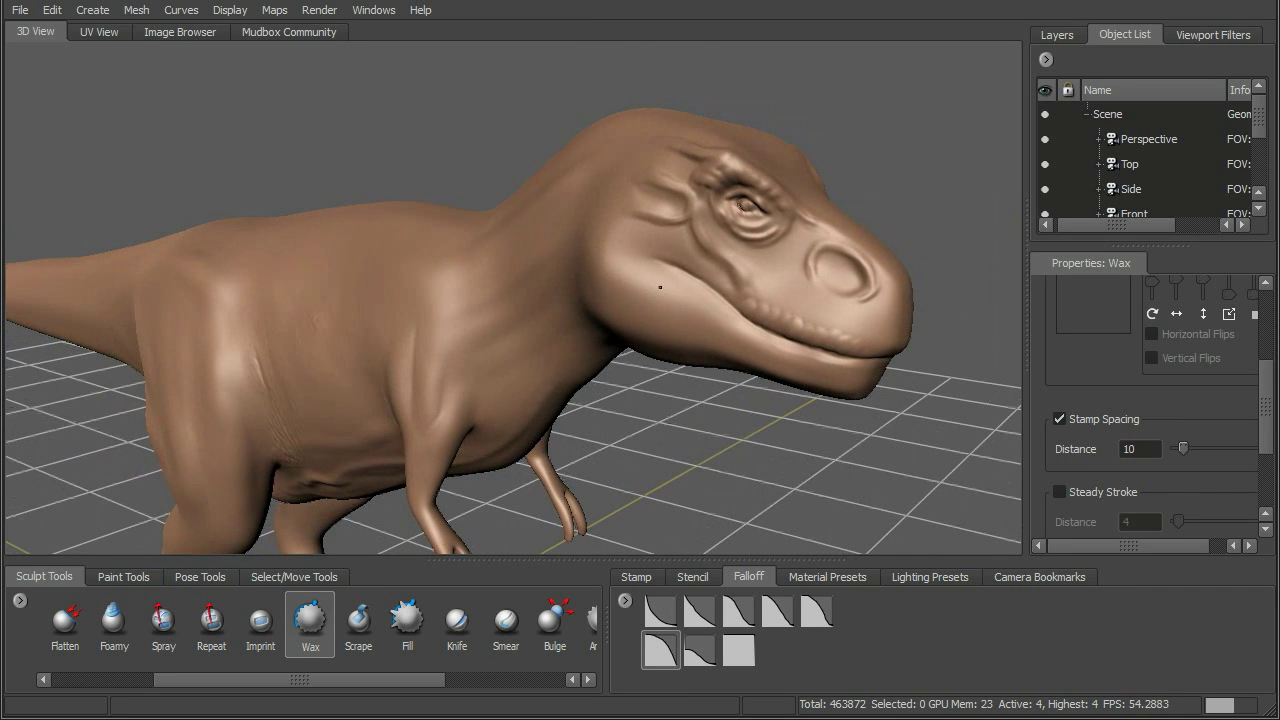
middle_click_drag(686, 334, 750, 225, "alt")
right_click_drag(768, 271, 732, 347, "alt")
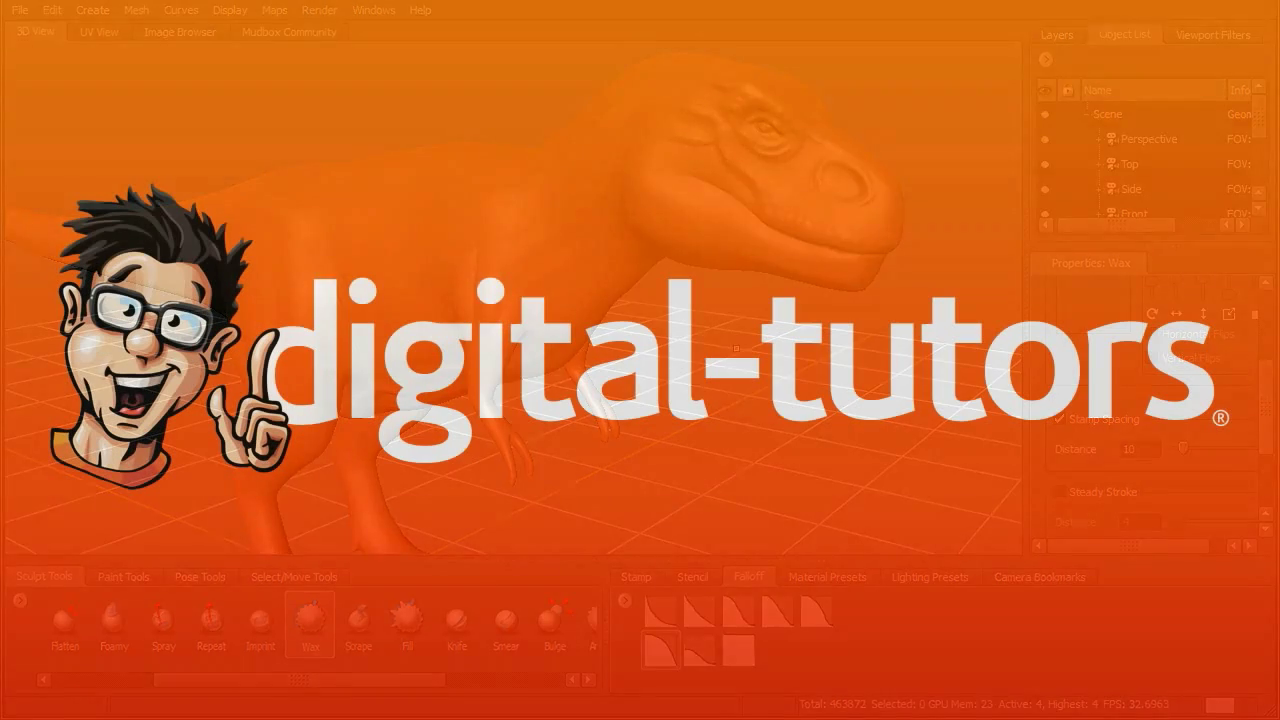